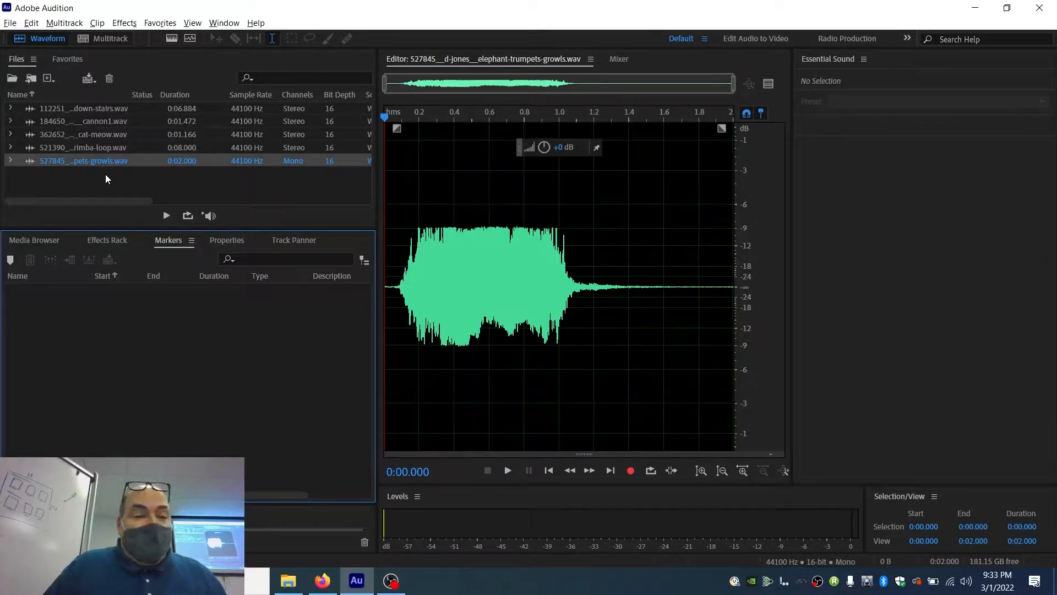
# - Create a new multitrack session with a 5.1 mix, named with the author's surname followed by SurroundDemo
pyautogui.click(118, 187)
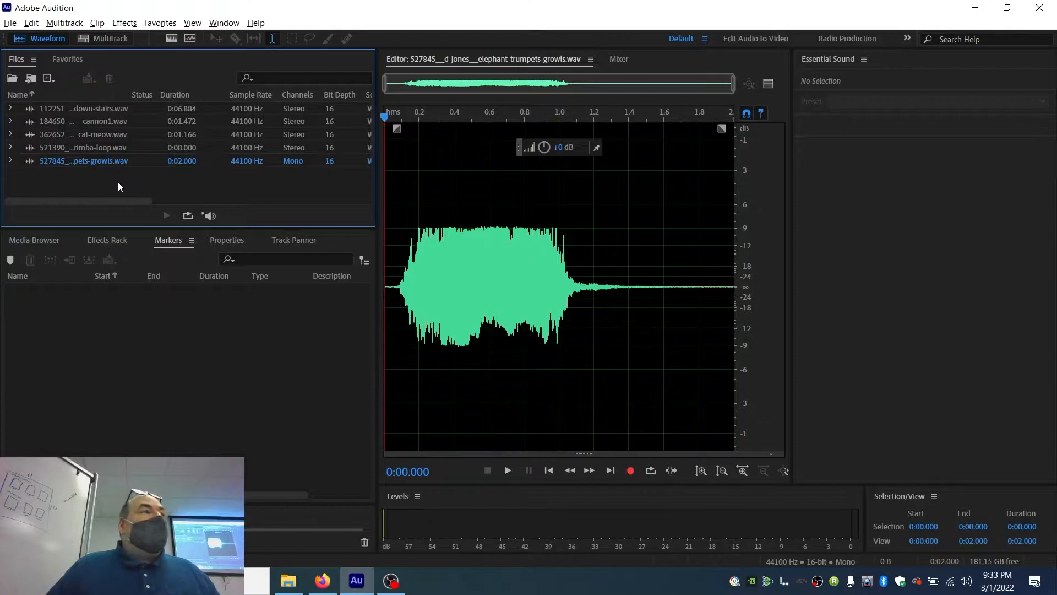
pyautogui.click(10, 23)
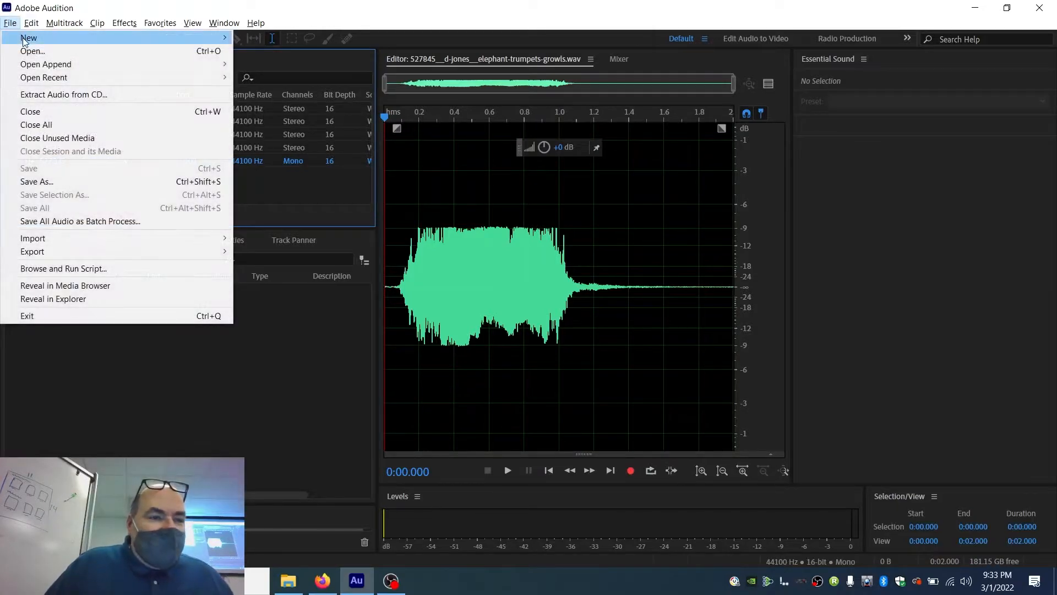
pyautogui.moveTo(22, 37)
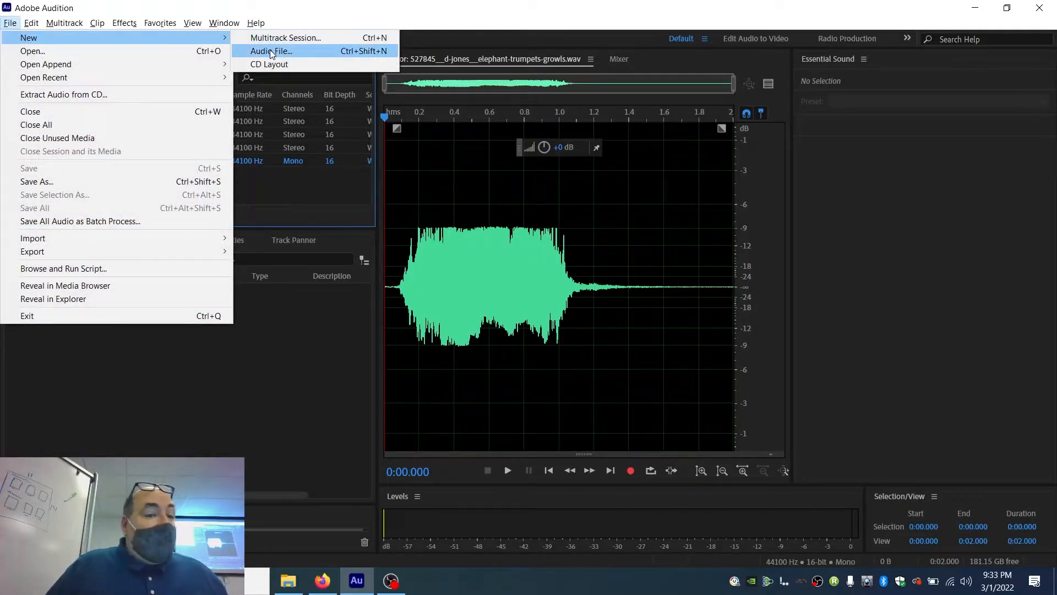
pyautogui.click(280, 38)
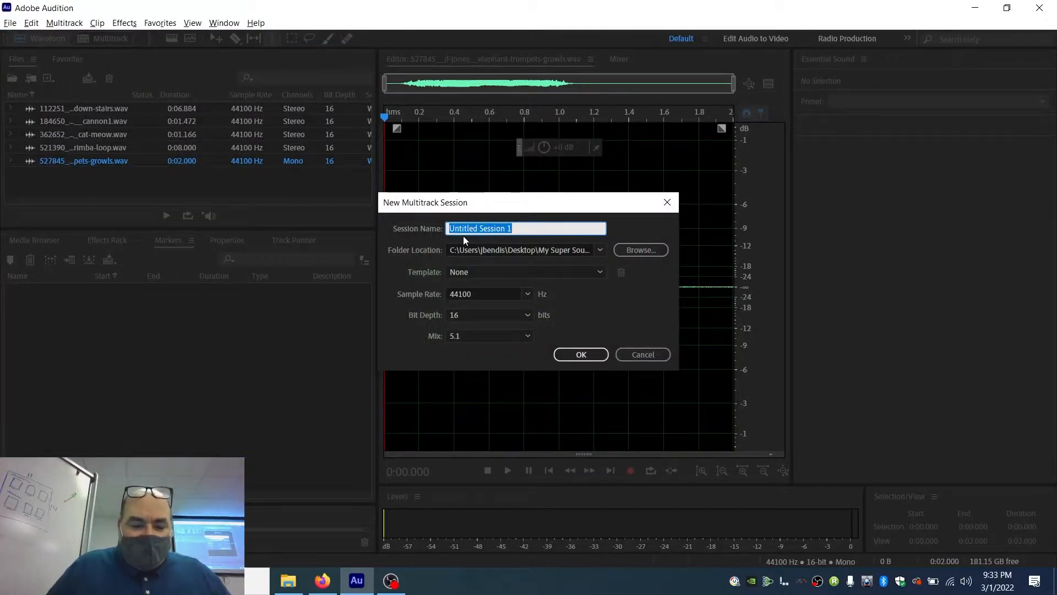
pyautogui.press('BackSpace')
pyautogui.write('Ben')
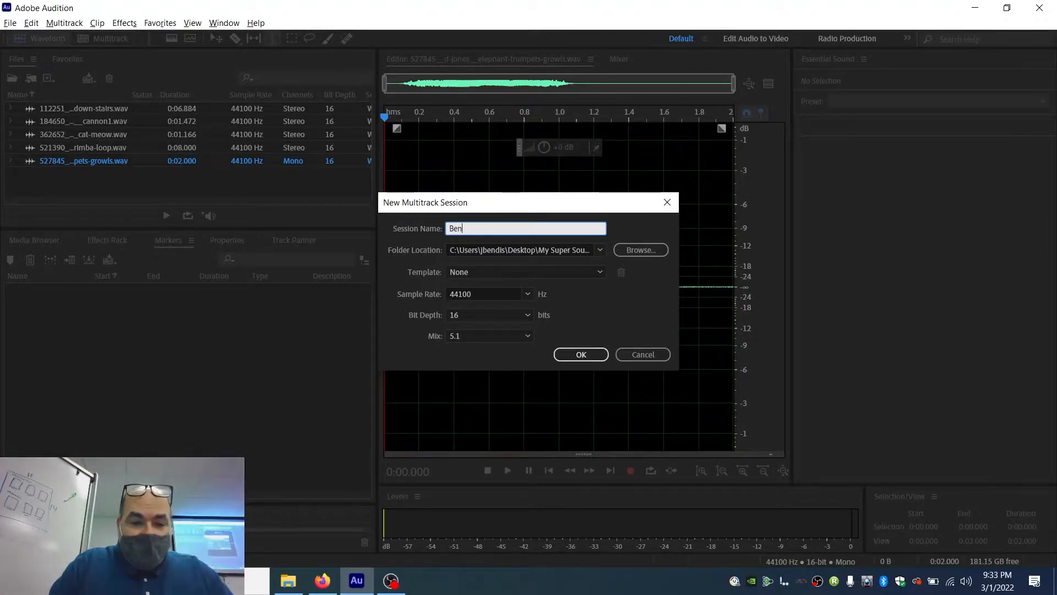
pyautogui.write('disSurroundDemo')
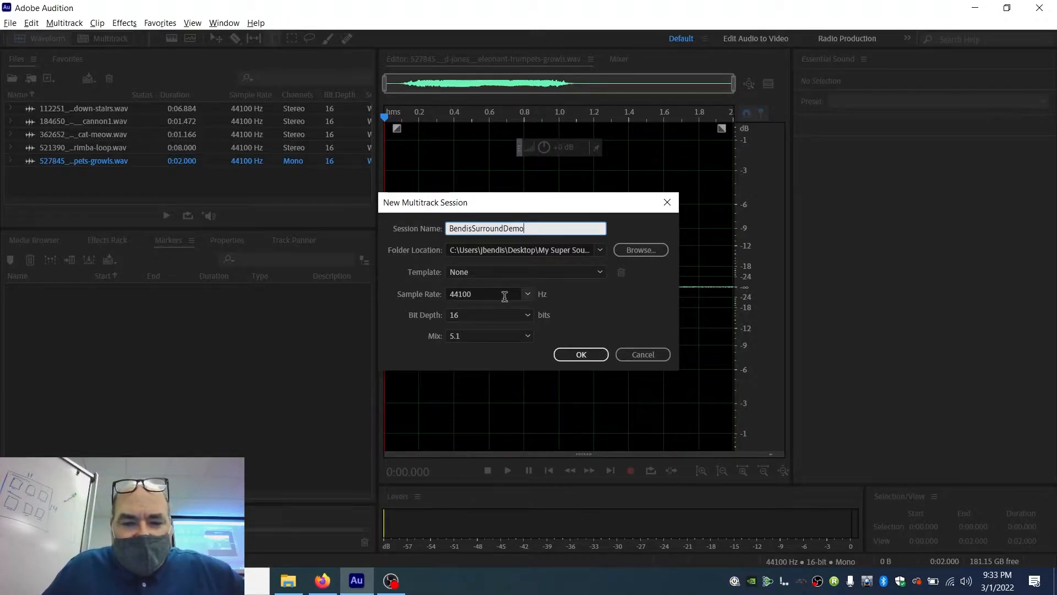
pyautogui.click(486, 336)
pyautogui.click(497, 378)
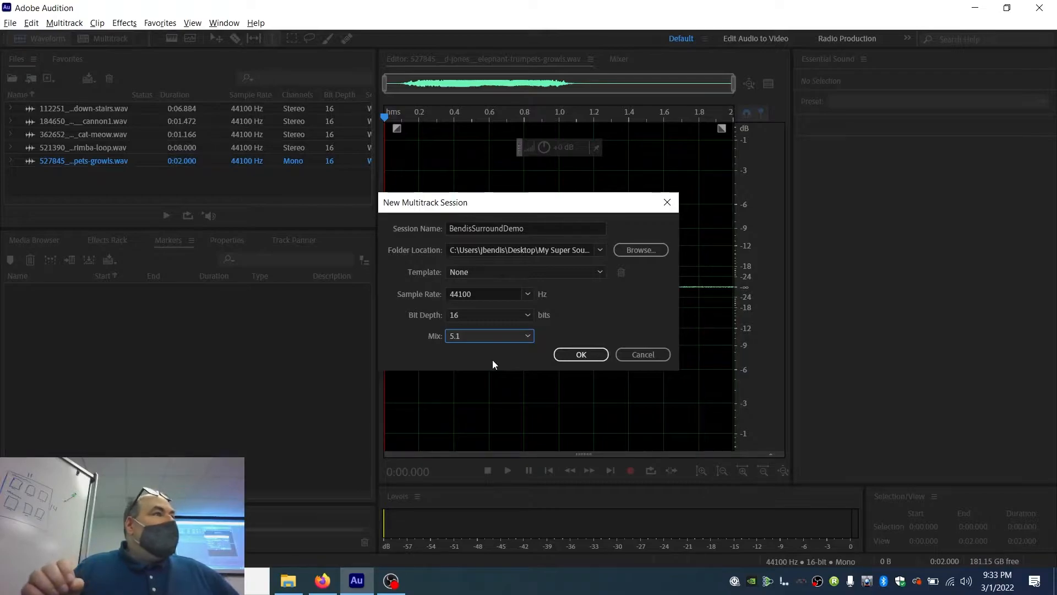
pyautogui.click(590, 354)
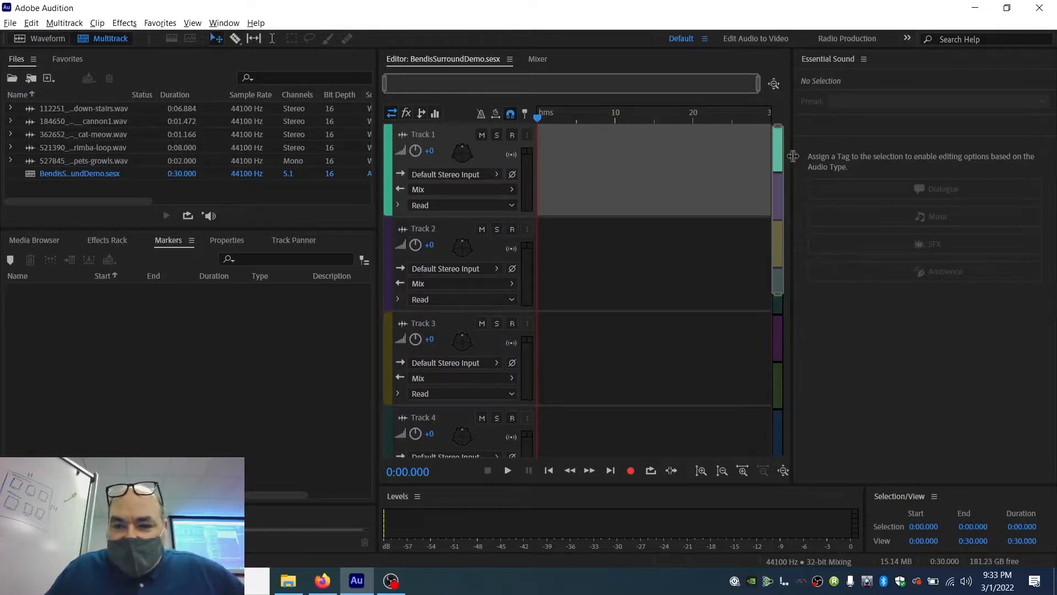
# - Widen the multitrack editor by narrowing the Essential Sound area, and look over the session's tracks down to the Mix track
pyautogui.moveTo(793, 156); pyautogui.dragTo(1013, 156)
pyautogui.scroll(-5, 743, 180)
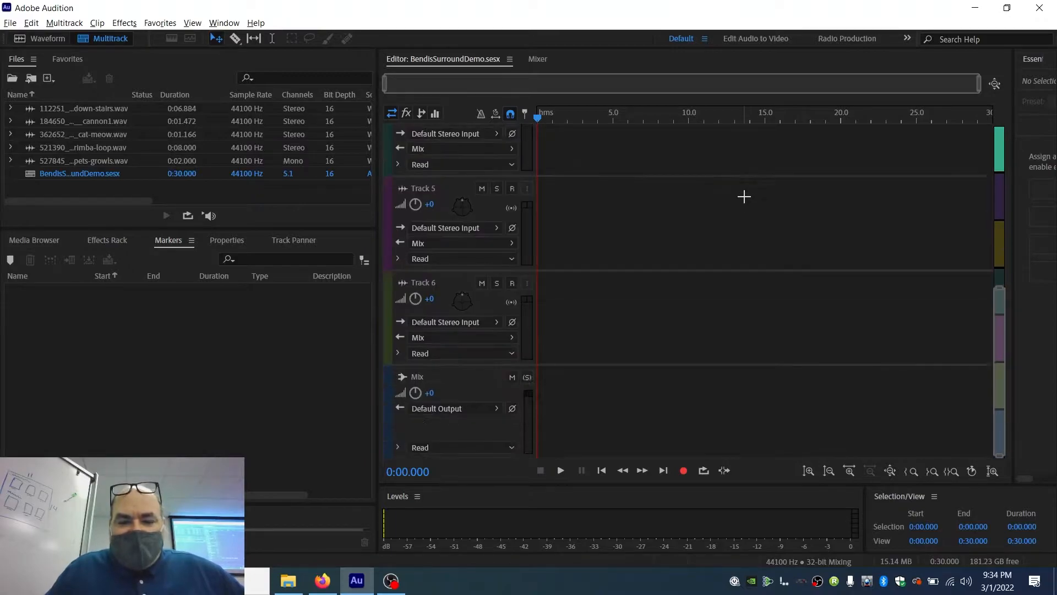
pyautogui.scroll(3, 745, 210)
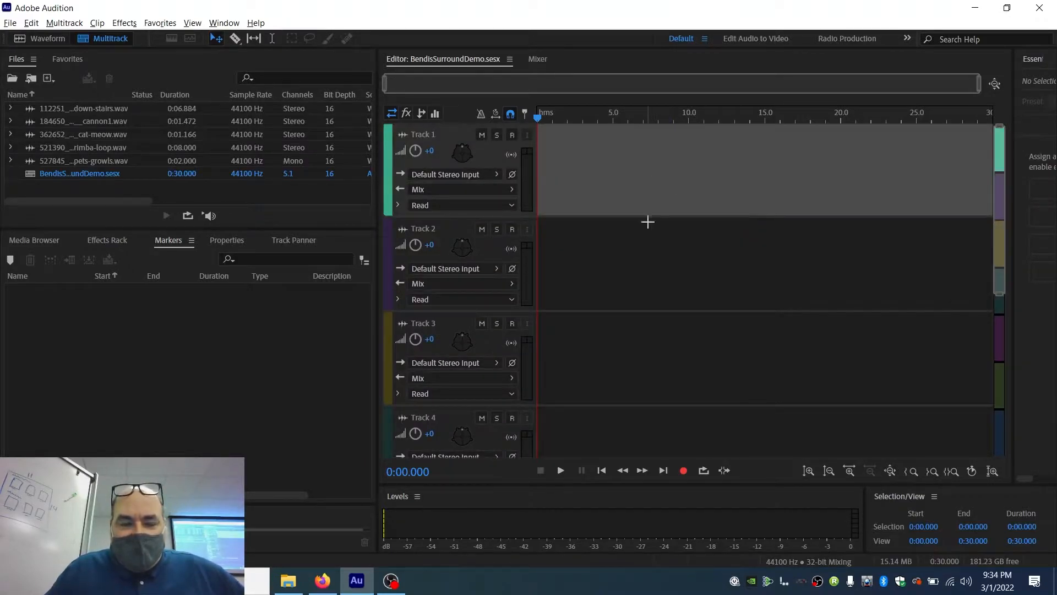
pyautogui.scroll(-4, 657, 297)
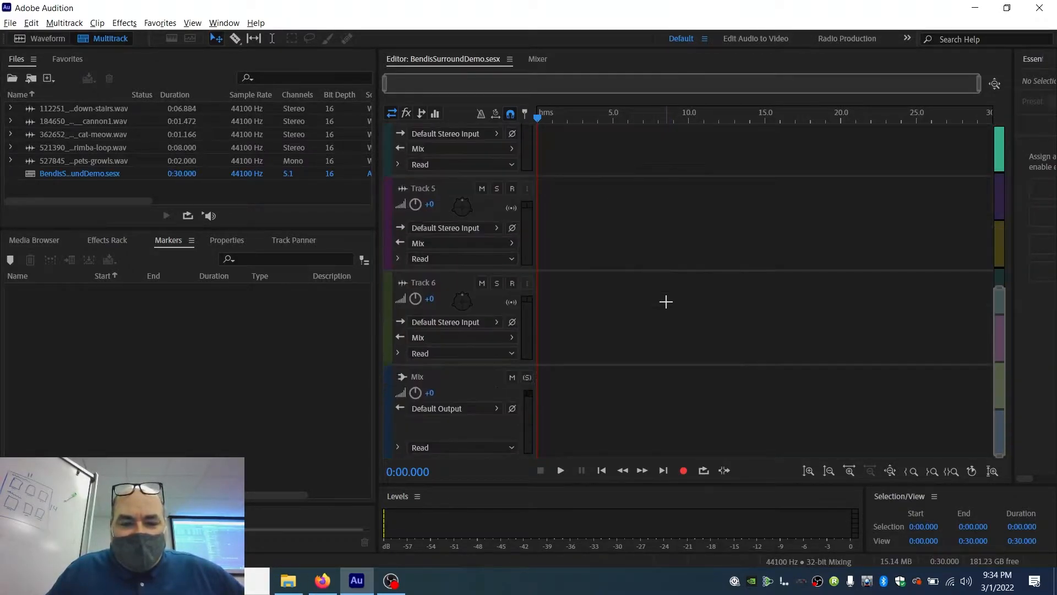
pyautogui.scroll(2, 666, 301)
pyautogui.scroll(1, 665, 300)
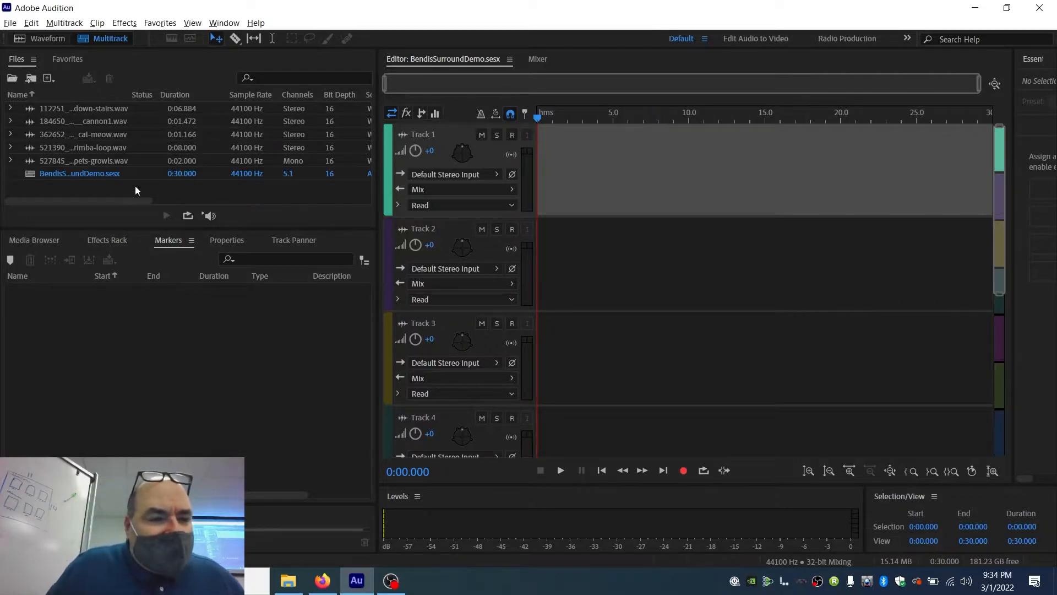
# - Place the marimba loop file at the start of Track 1 and play part of it
pyautogui.click(105, 148)
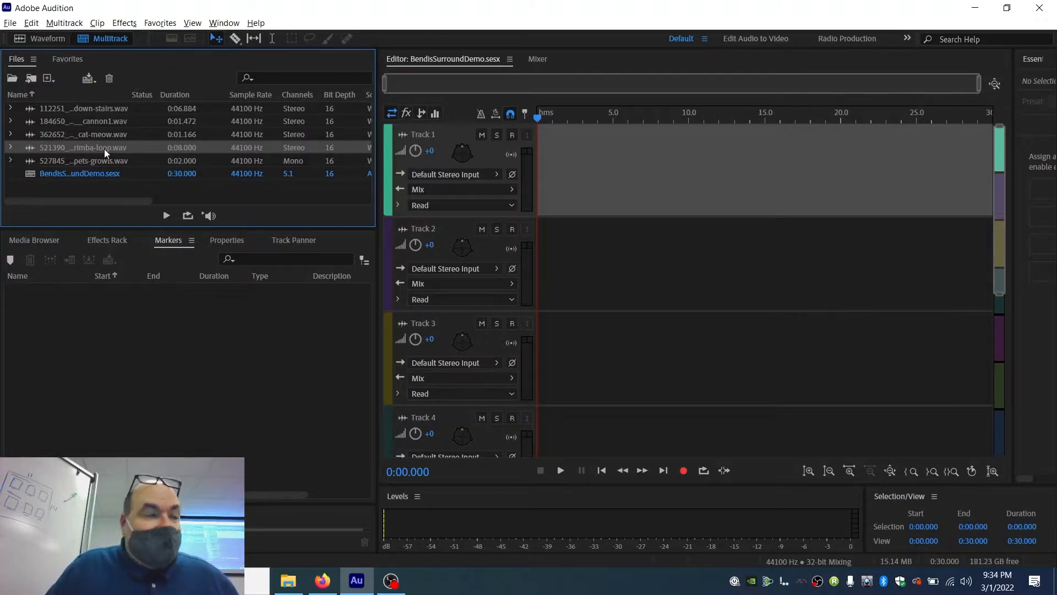
pyautogui.moveTo(104, 149); pyautogui.dragTo(540, 180)
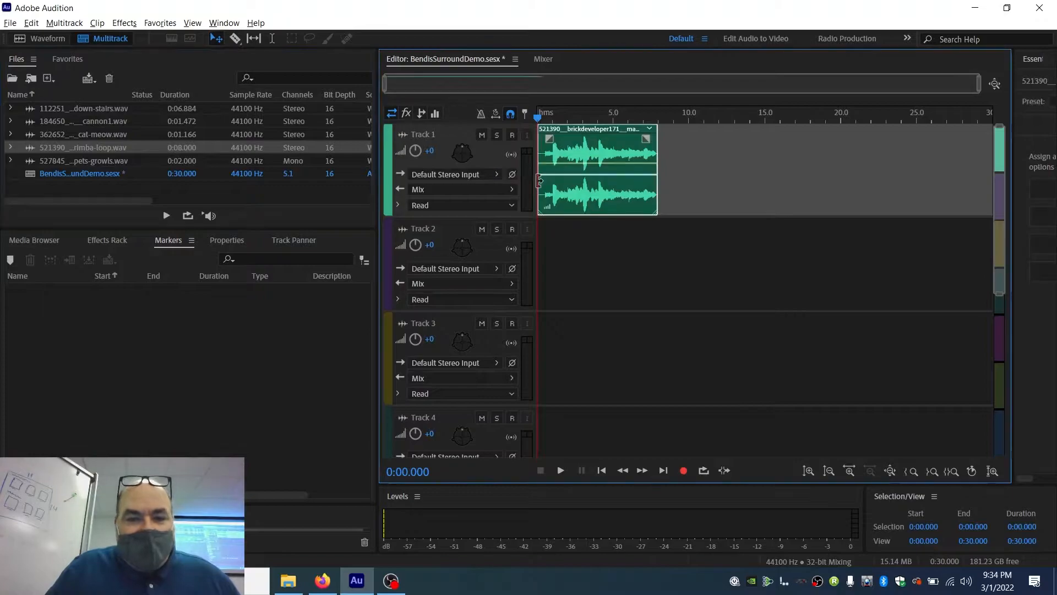
pyautogui.press('space')
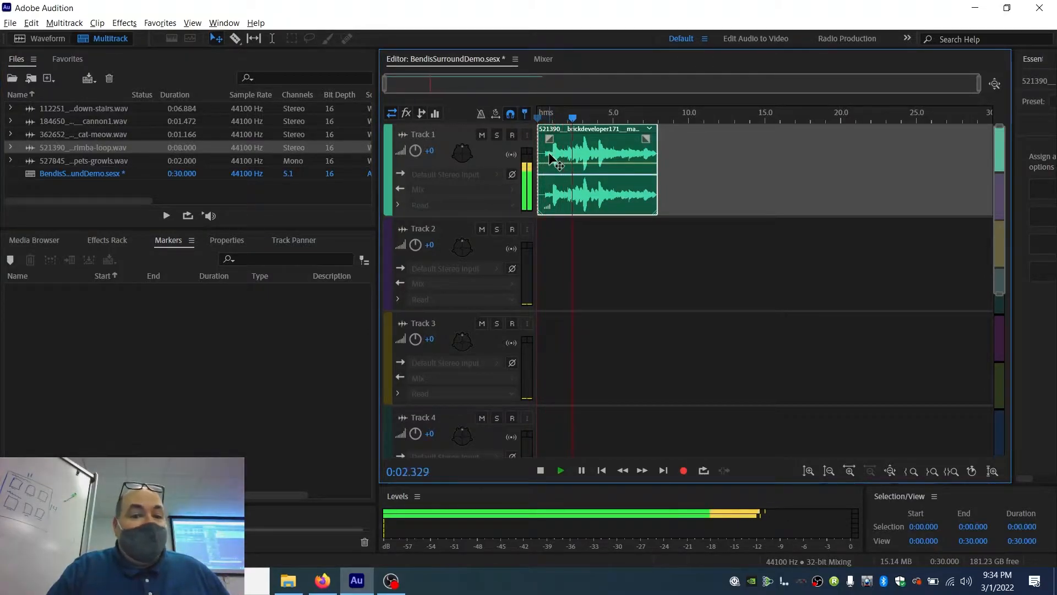
pyautogui.press('space')
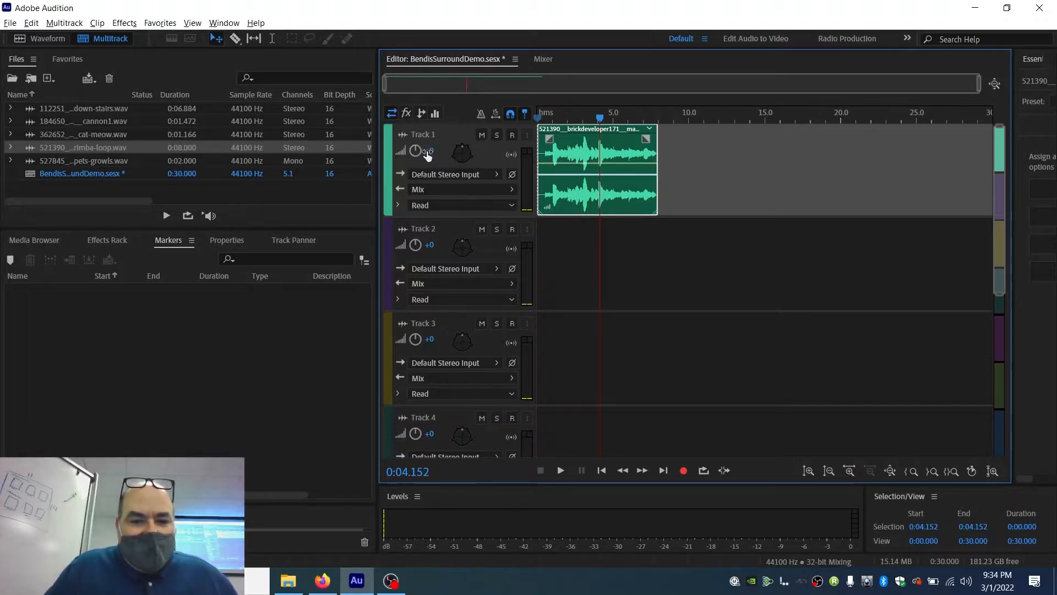
# - Audition Track 1 at a volume of -1.5 dB and reset the volume to 0 dB
pyautogui.moveTo(428, 158); pyautogui.dragTo(407, 151)
pyautogui.press('space')
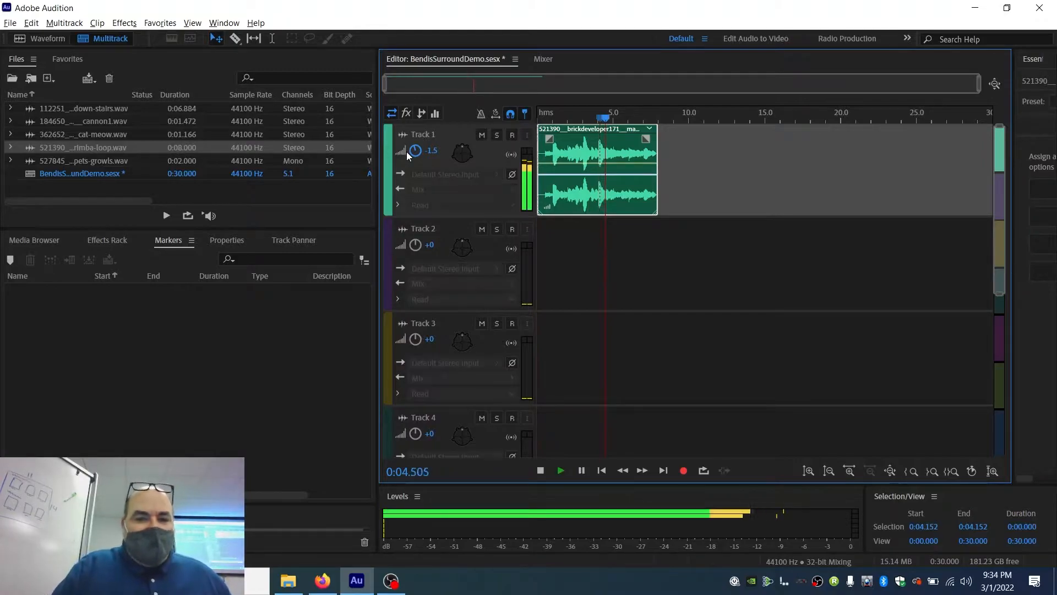
pyautogui.press('space')
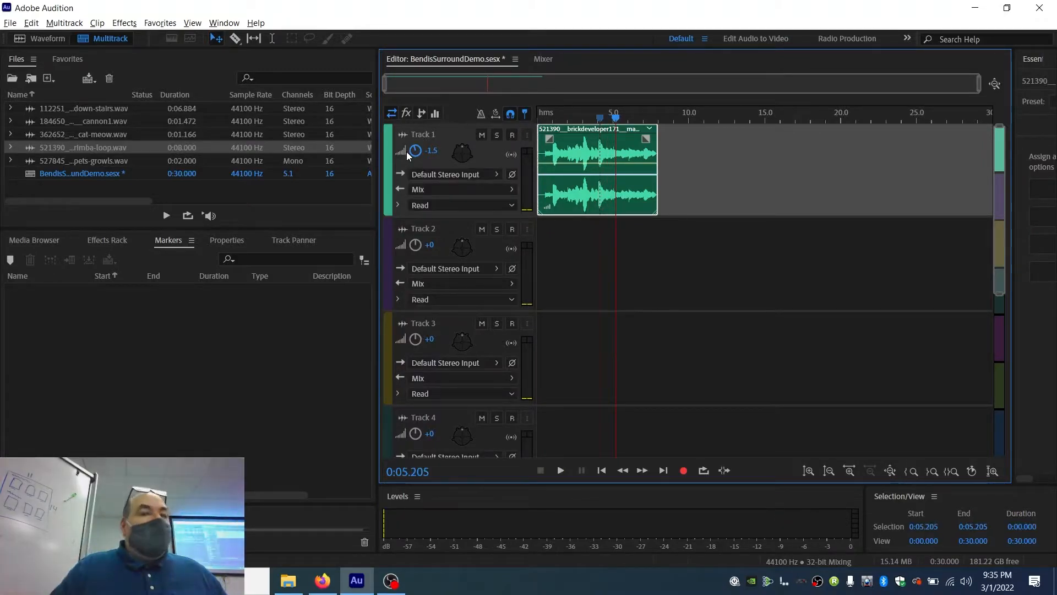
pyautogui.click(432, 153)
pyautogui.write('0')
pyautogui.press('Return')
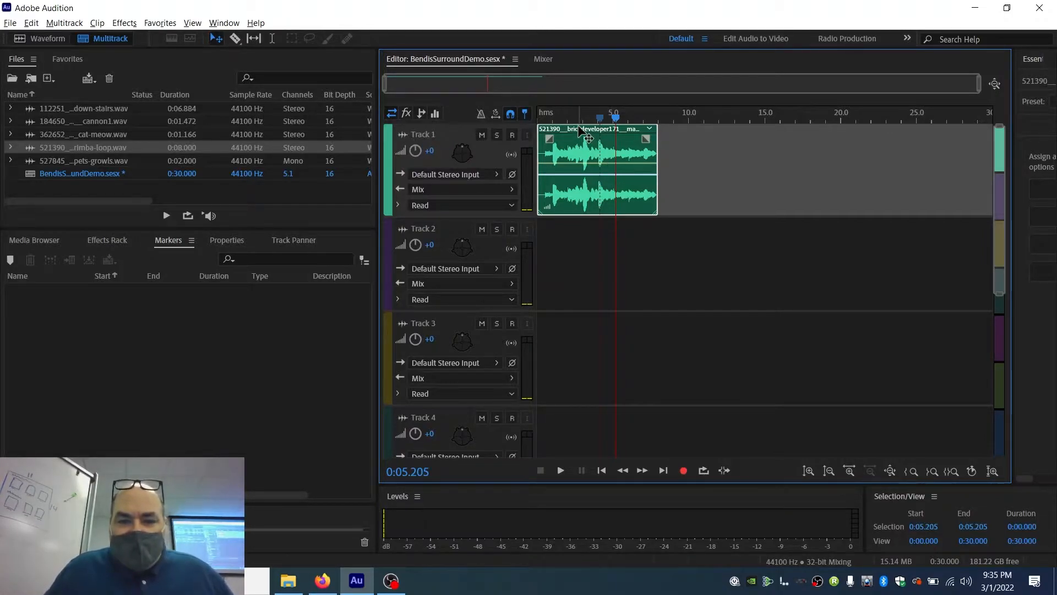
# - Paste two more copies of the marimba loop on Track 1 and butt the three clips together without gaps
pyautogui.click(708, 117)
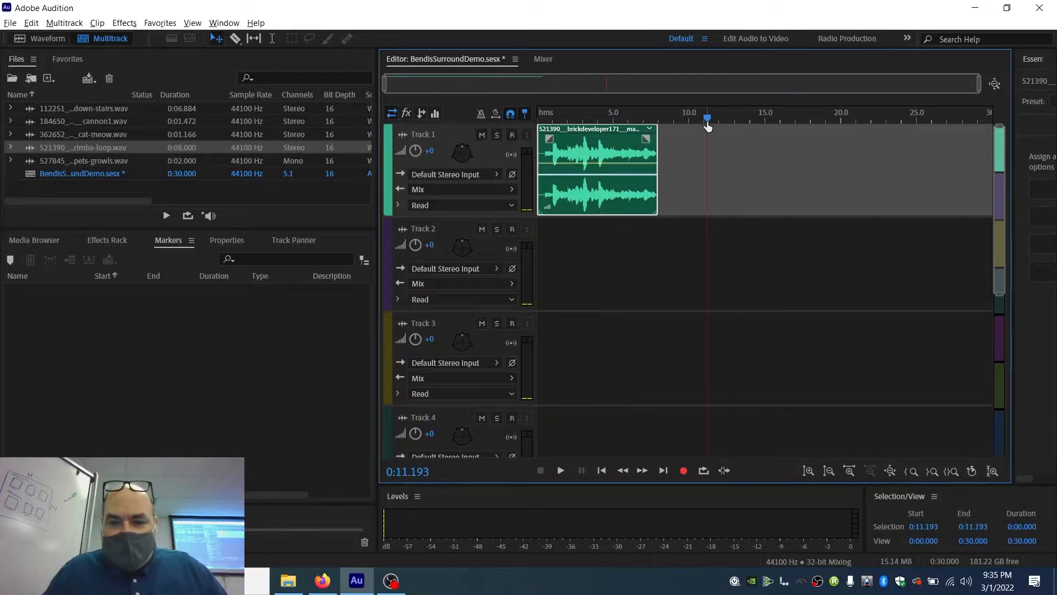
pyautogui.hotkey('ctrl', 'v')
pyautogui.click(878, 116)
pyautogui.hotkey('ctrl', 'v')
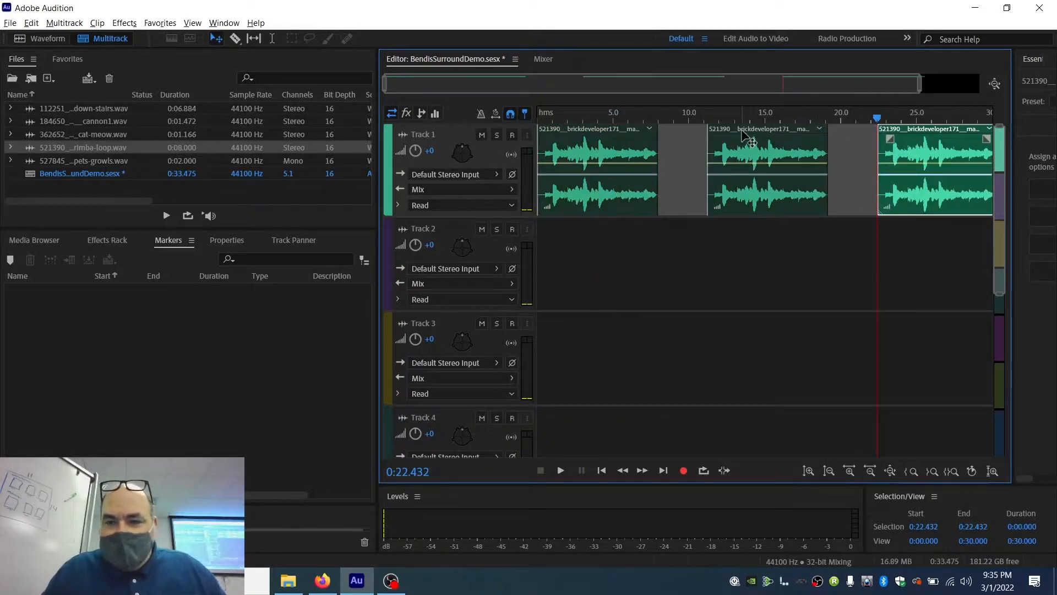
pyautogui.moveTo(741, 133); pyautogui.dragTo(692, 132)
pyautogui.moveTo(891, 145); pyautogui.dragTo(794, 146)
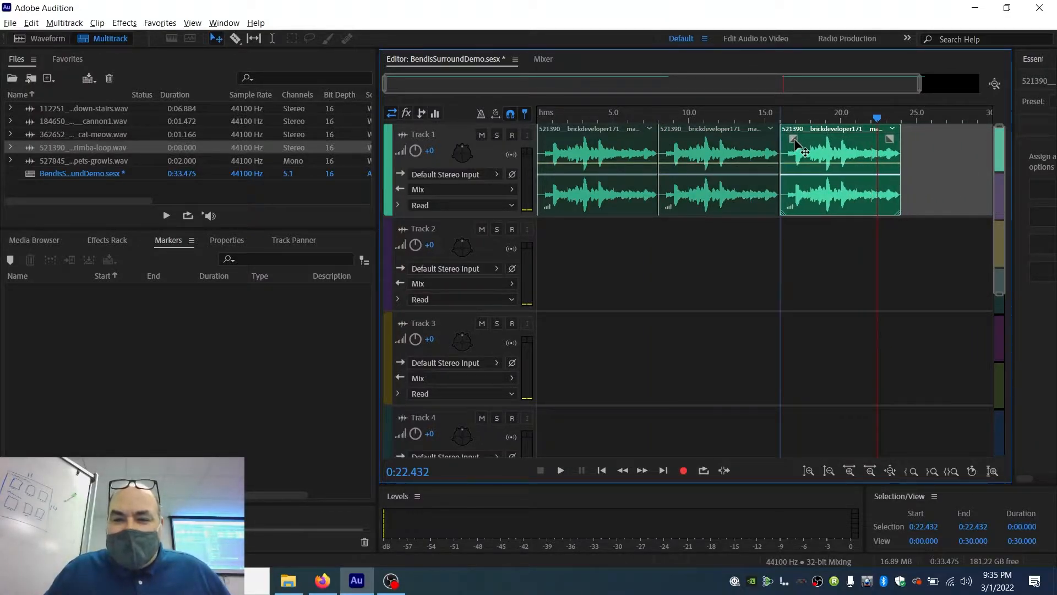
# - Play the joined marimba loops on Track 1 from the beginning of the session
pyautogui.moveTo(564, 114); pyautogui.dragTo(531, 120)
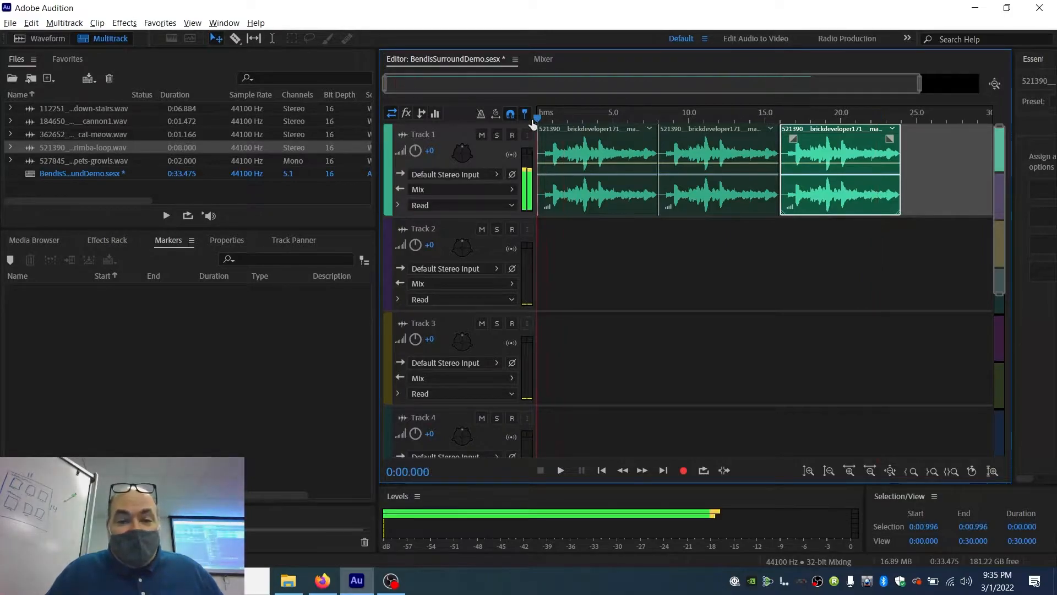
pyautogui.press('space')
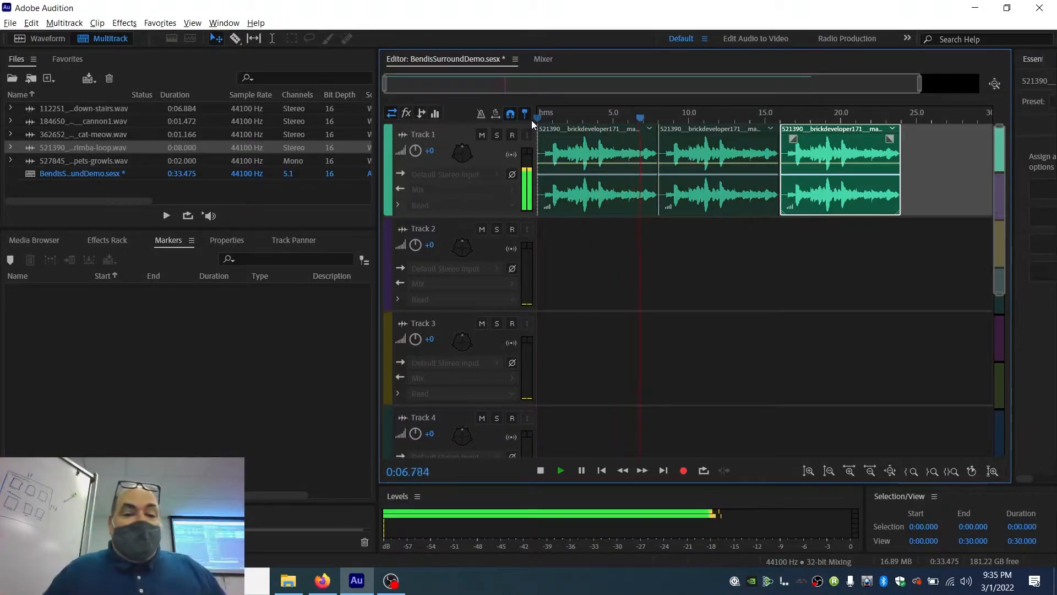
pyautogui.press('space')
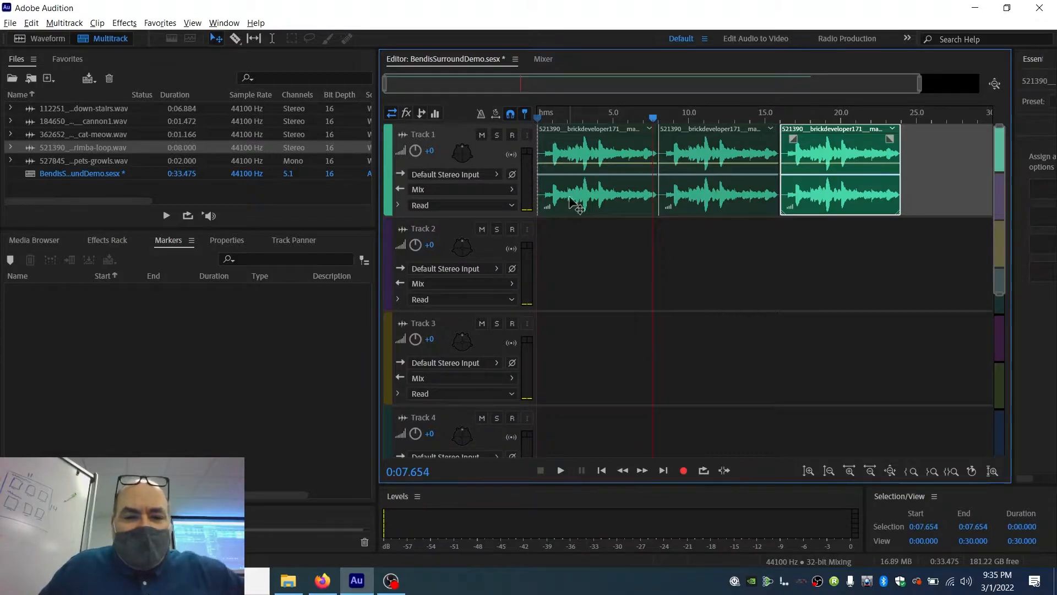
# - Open the surround Track Panner for Track 1 and continue playback from the current position
pyautogui.doubleClick(462, 154)
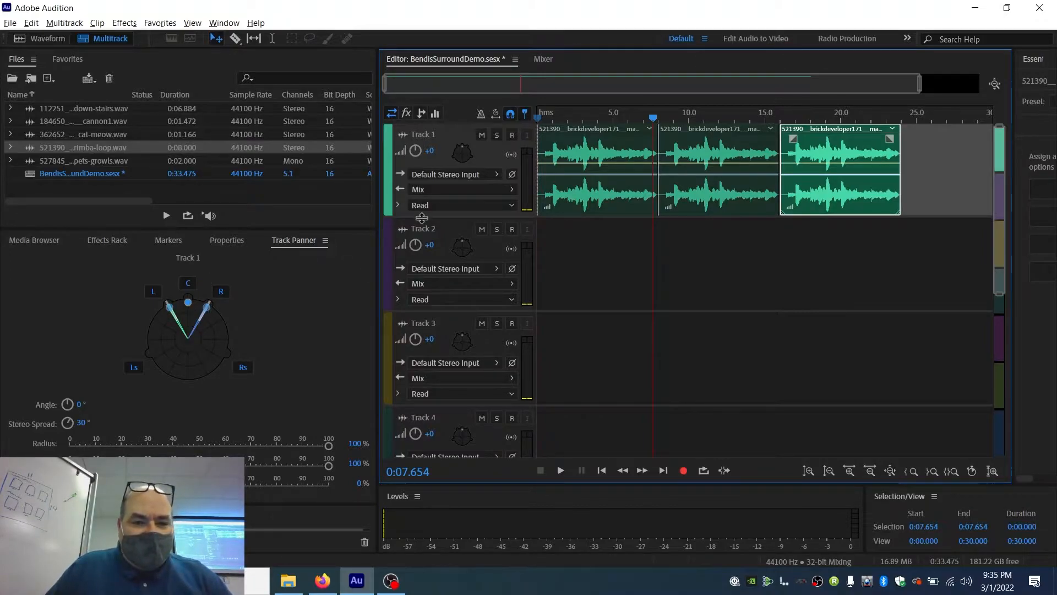
pyautogui.click(561, 470)
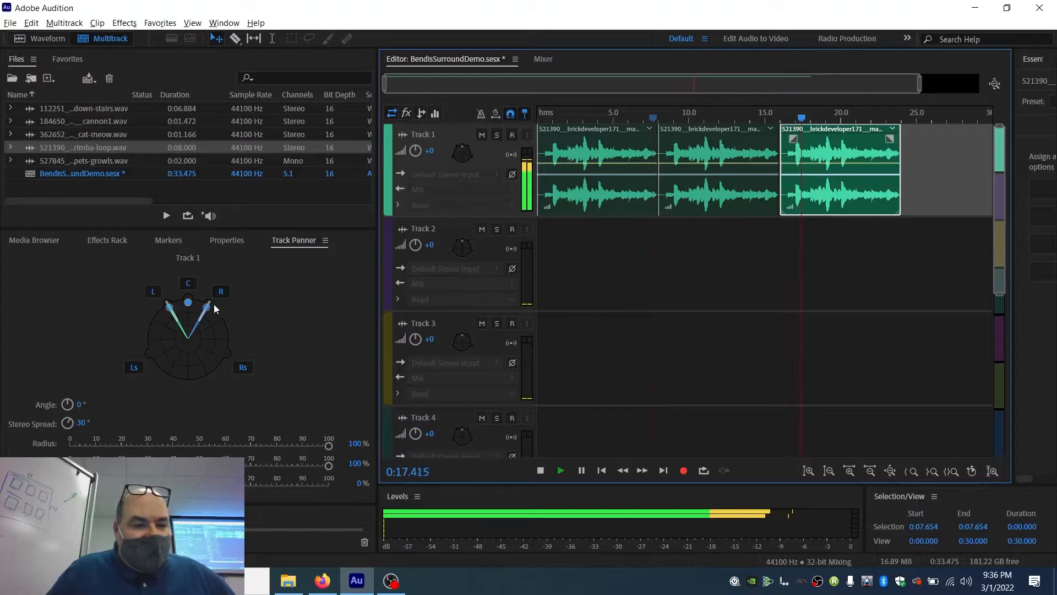
pyautogui.press('space')
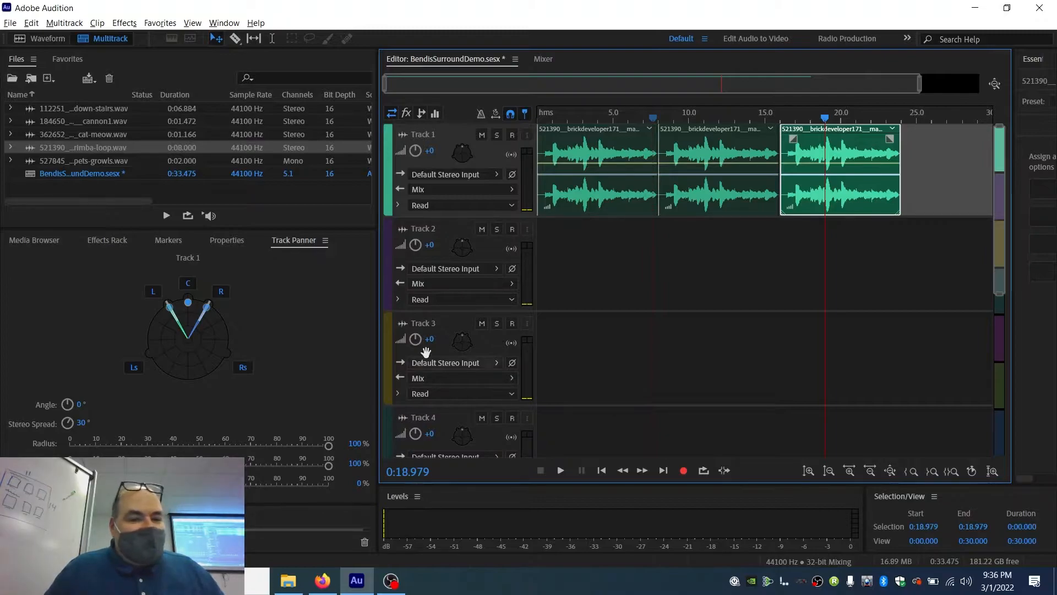
# - Play from the start while moving Track 1's surround pan toward the rear speakers, ending at an angle of about -170° and radius 55%
pyautogui.click(555, 118)
pyautogui.click(539, 116)
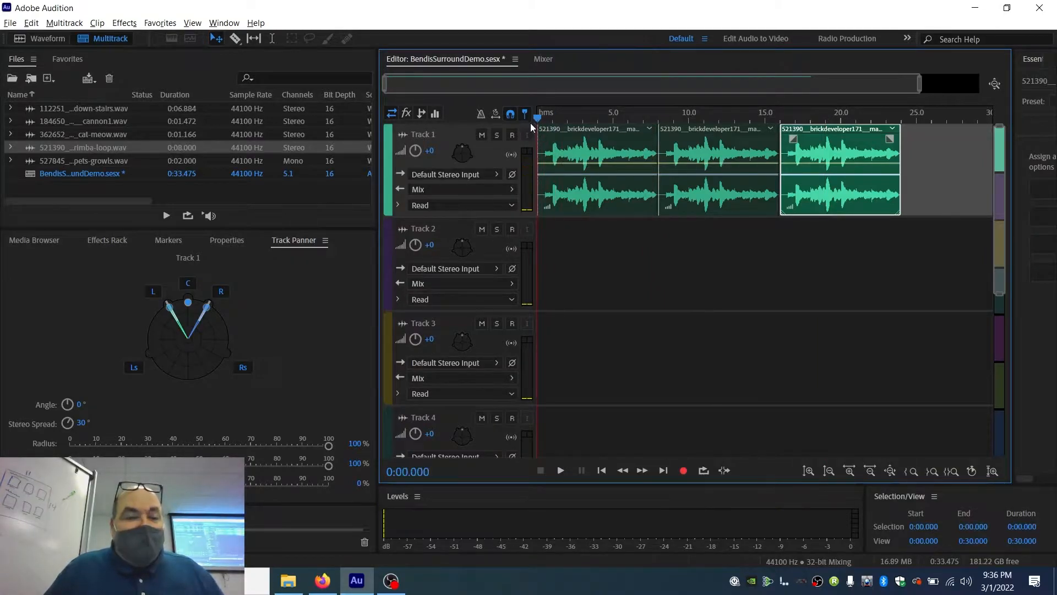
pyautogui.press('space')
pyautogui.moveTo(188, 306); pyautogui.dragTo(188, 368)
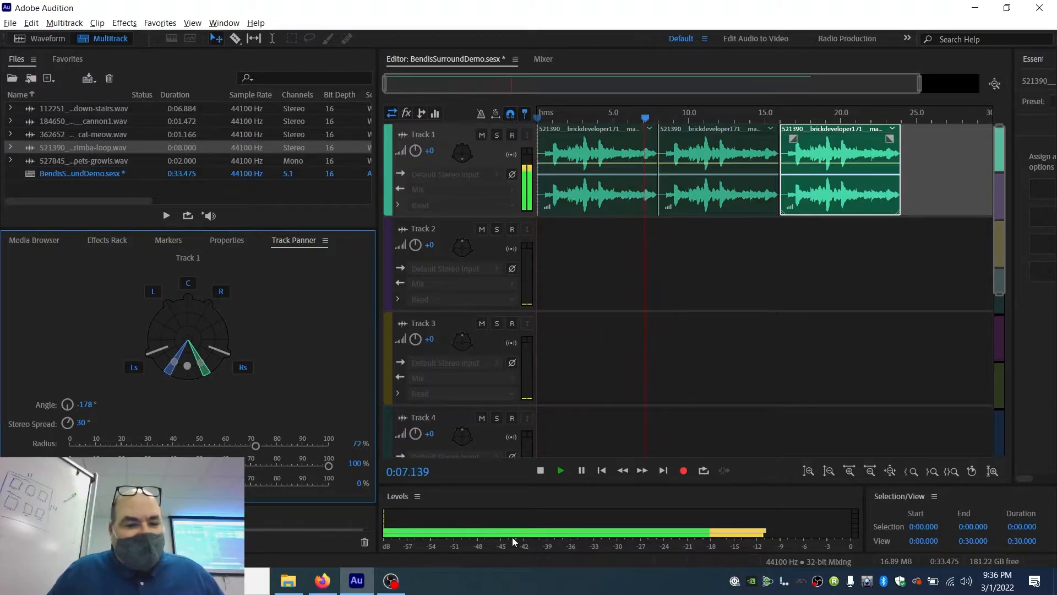
pyautogui.moveTo(183, 365); pyautogui.dragTo(174, 346)
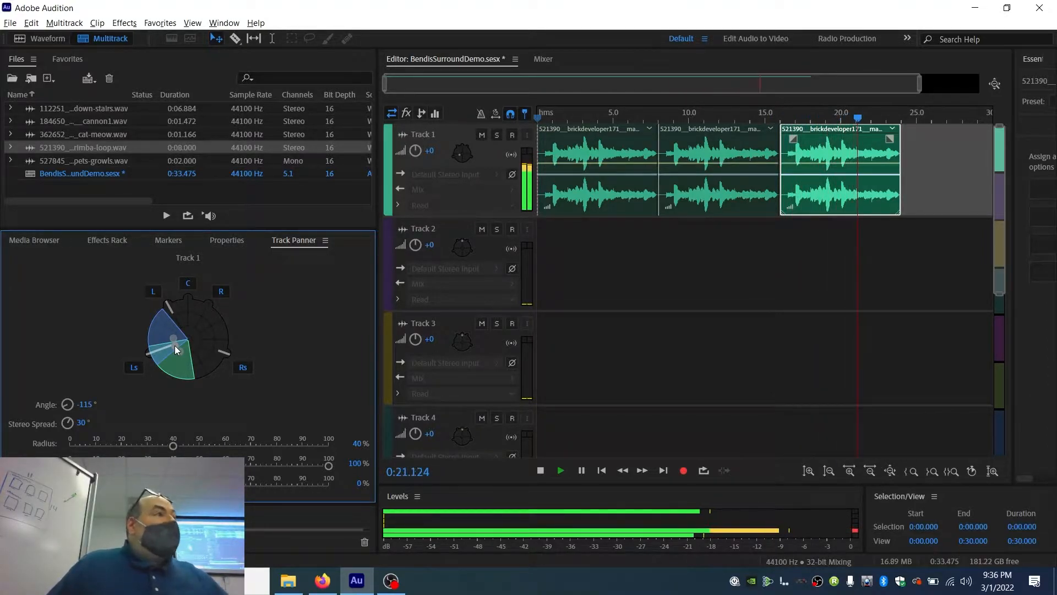
pyautogui.moveTo(174, 345)
pyautogui.mouseDown()
pyautogui.moveTo(194, 354)
pyautogui.moveTo(184, 359)
pyautogui.mouseUp()
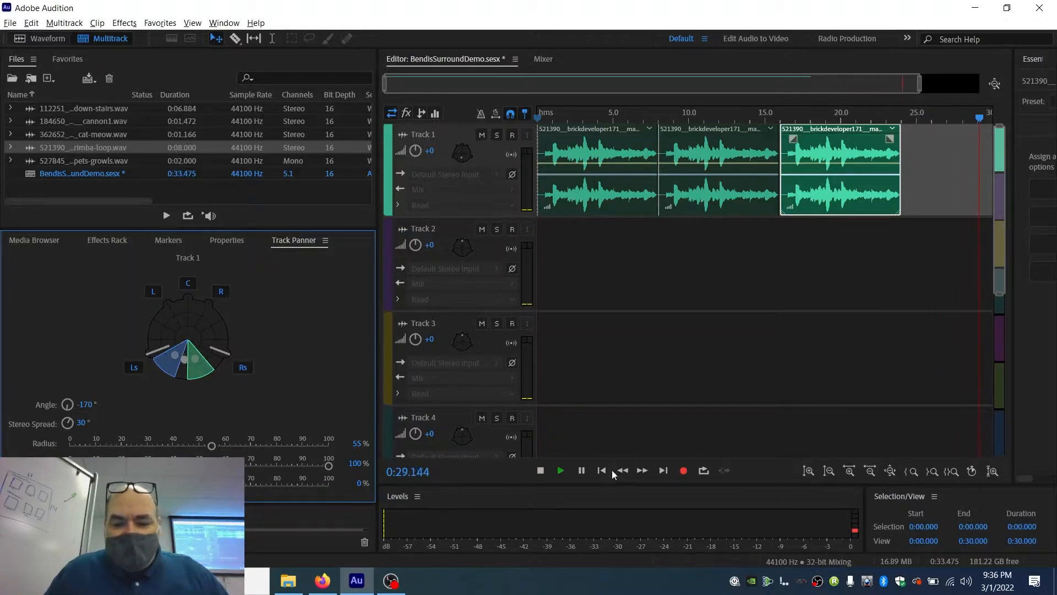
pyautogui.press('space')
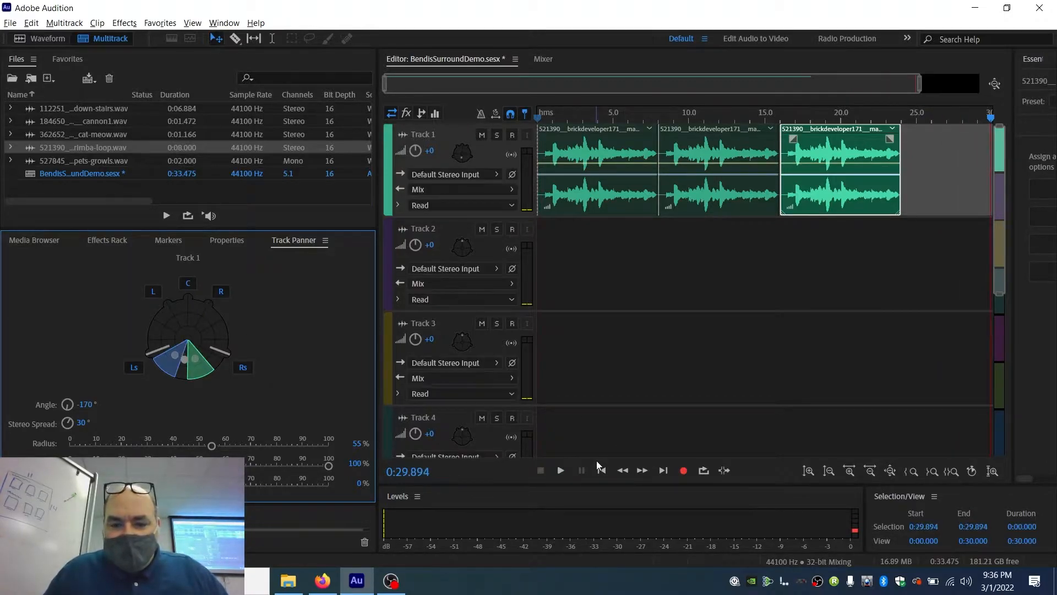
# - Examine the Audio Hardware preferences and the Audio Channel Mapping, including the device channels available for the centre output
pyautogui.click(32, 22)
pyautogui.moveTo(154, 447)
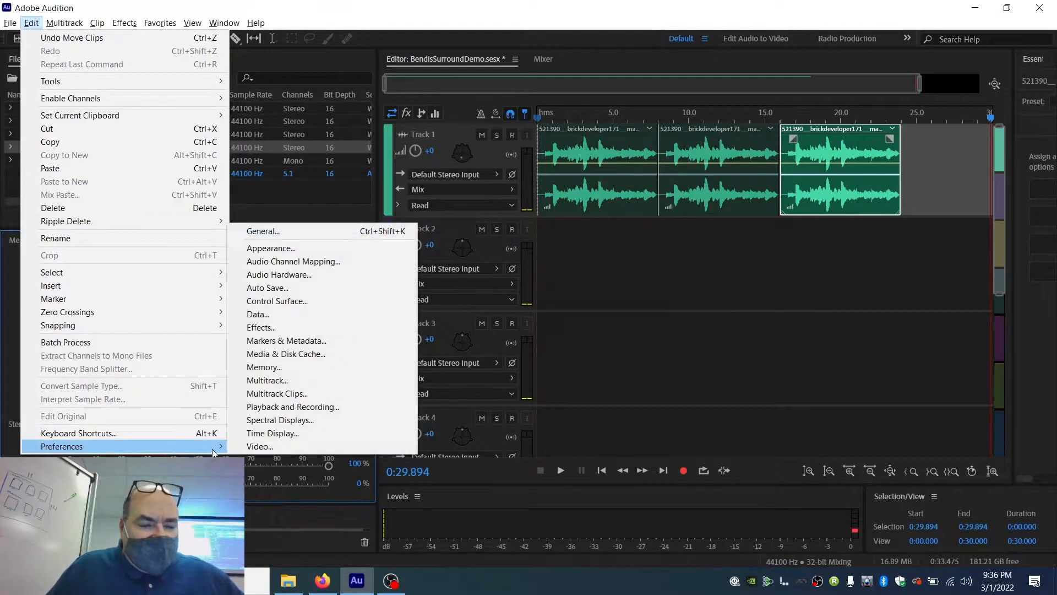
pyautogui.click(282, 276)
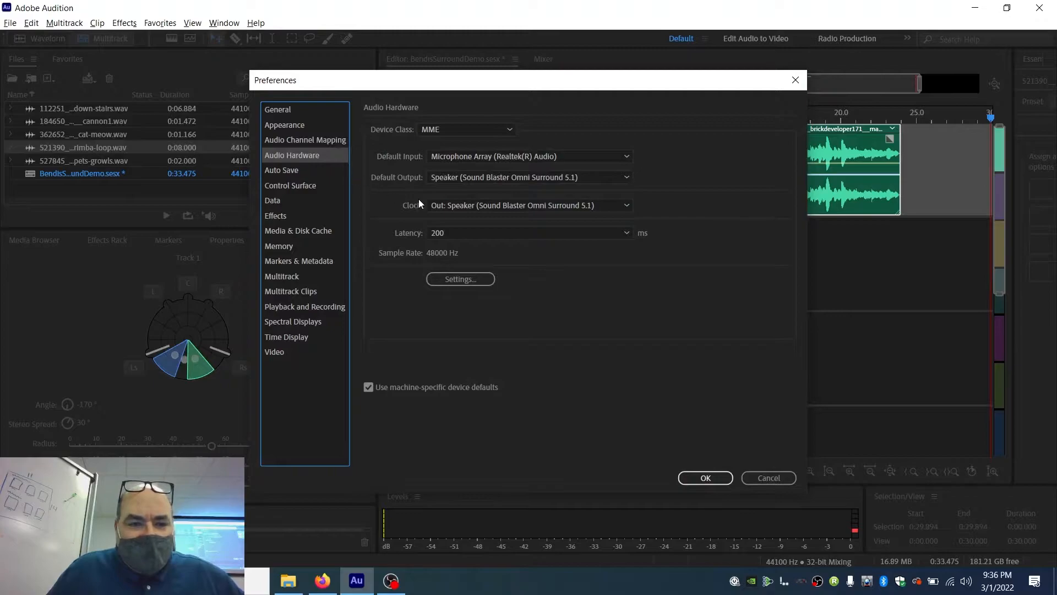
pyautogui.click(306, 140)
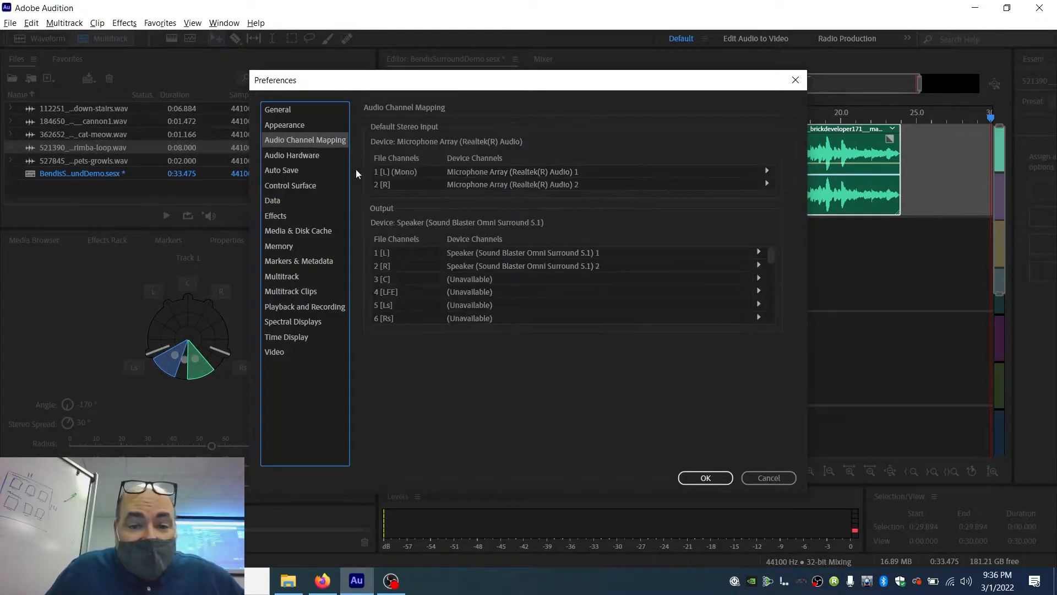
pyautogui.click(758, 279)
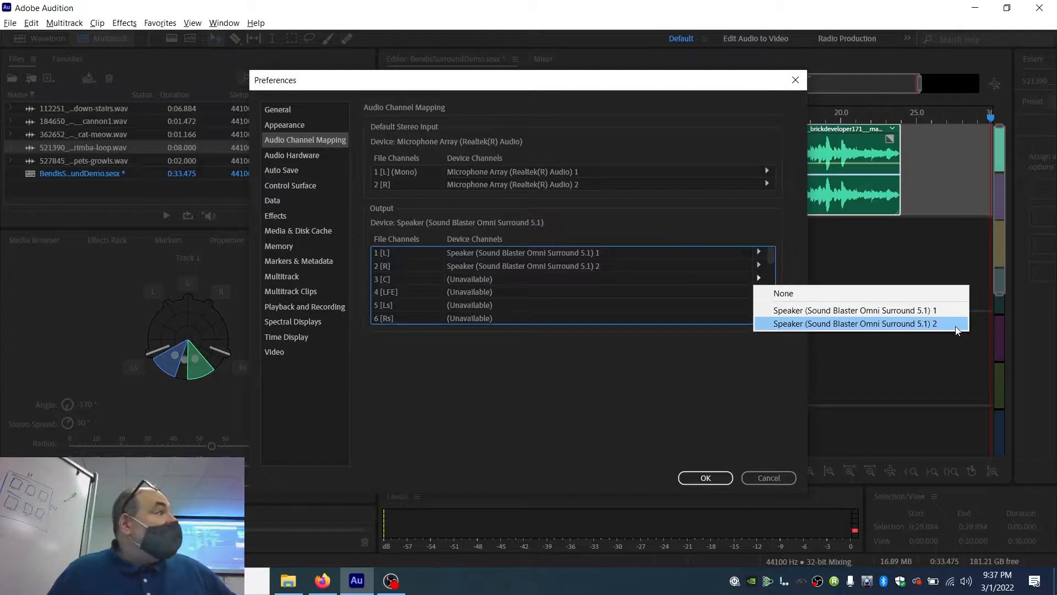
pyautogui.click(606, 370)
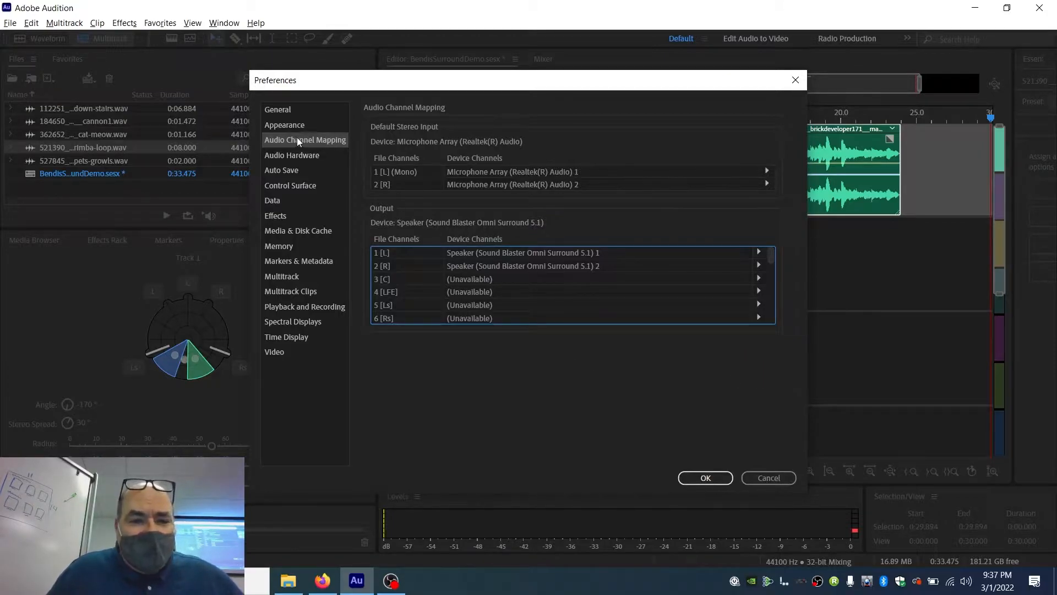
# - Set the audio hardware device class to WASAPI and the device to Sound Blaster Omni Surround 5.1
pyautogui.click(307, 155)
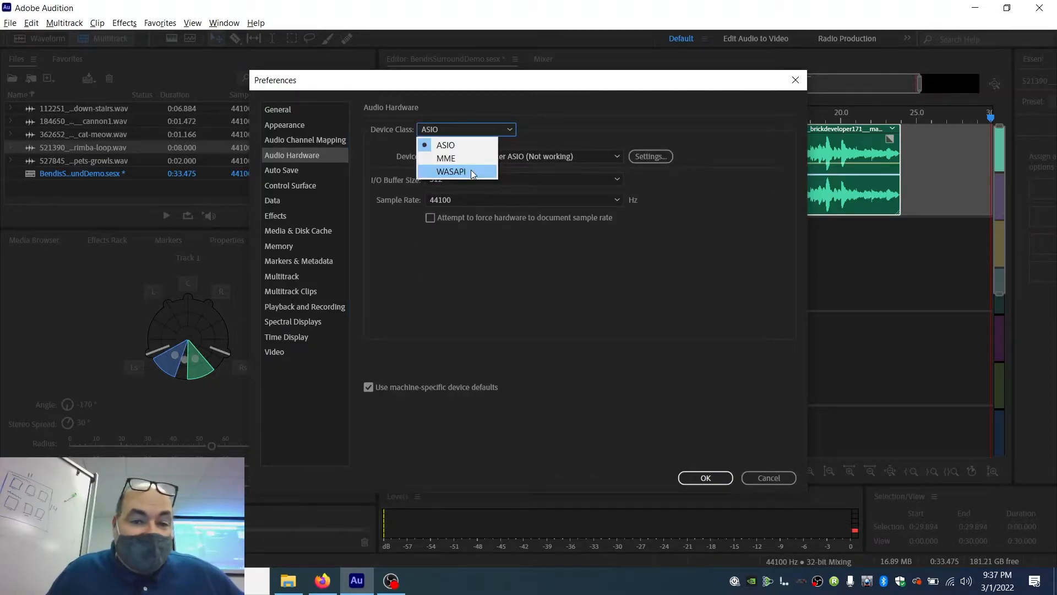
pyautogui.click(471, 172)
pyautogui.click(598, 317)
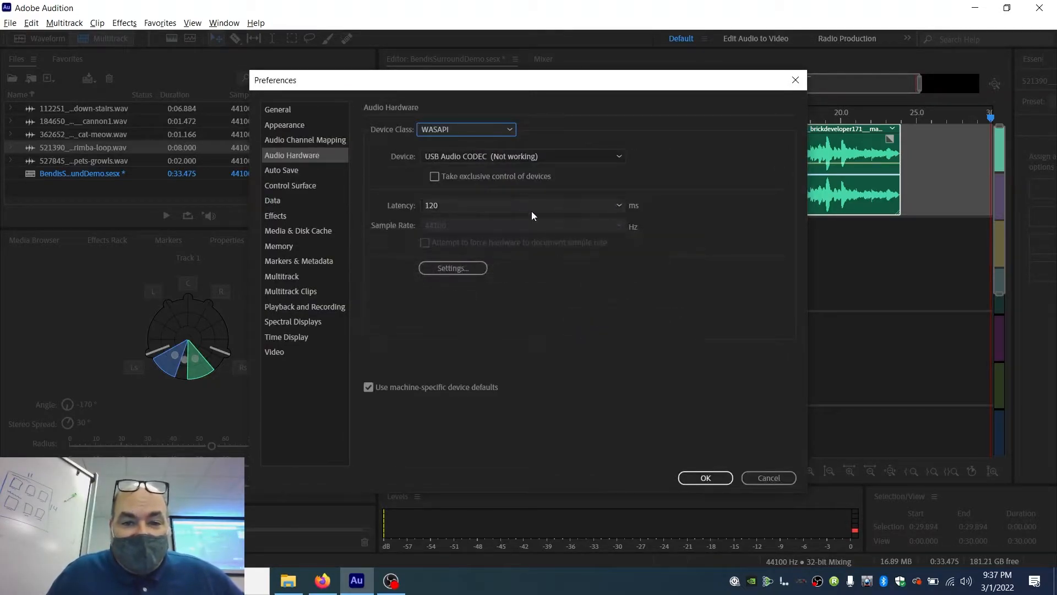
pyautogui.click(492, 158)
pyautogui.click(507, 212)
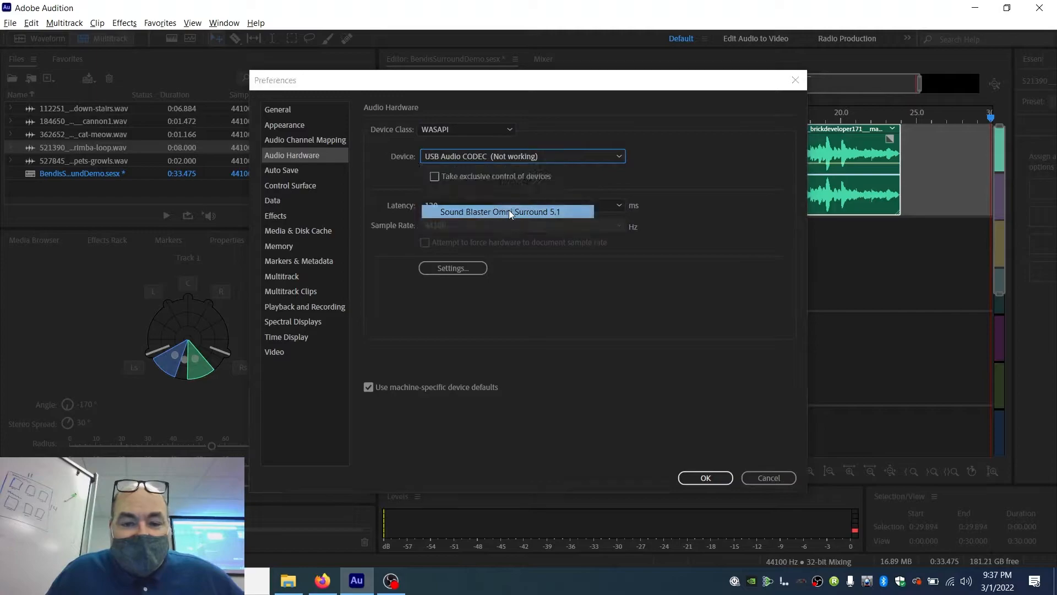
pyautogui.click(604, 318)
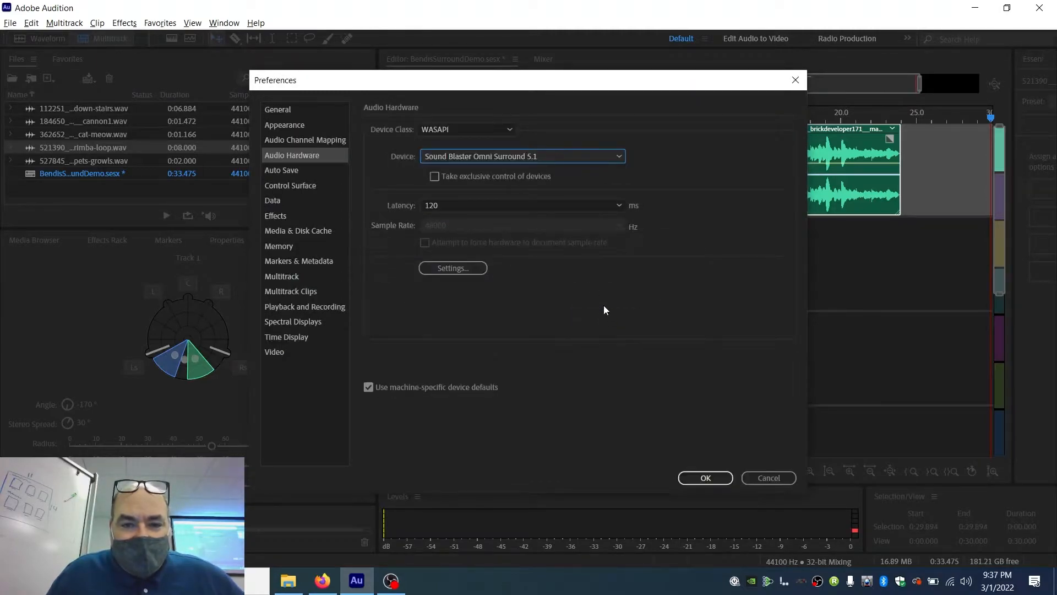
# - In the Audio Channel Mapping preferences, map the C output to Sound Blaster speaker channel 5 and LFE to channel 6
pyautogui.click(315, 141)
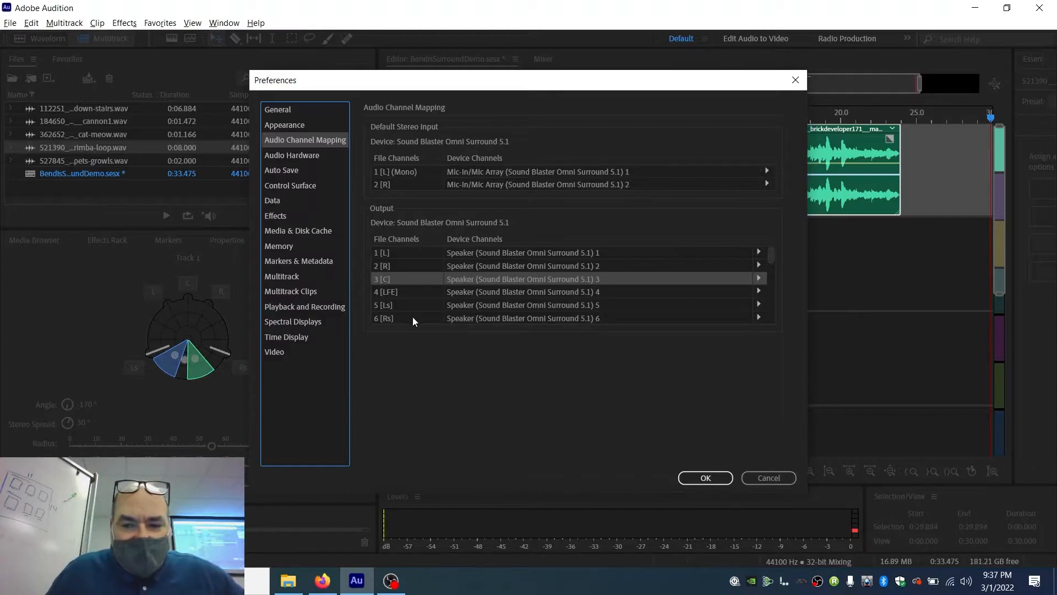
pyautogui.click(759, 303)
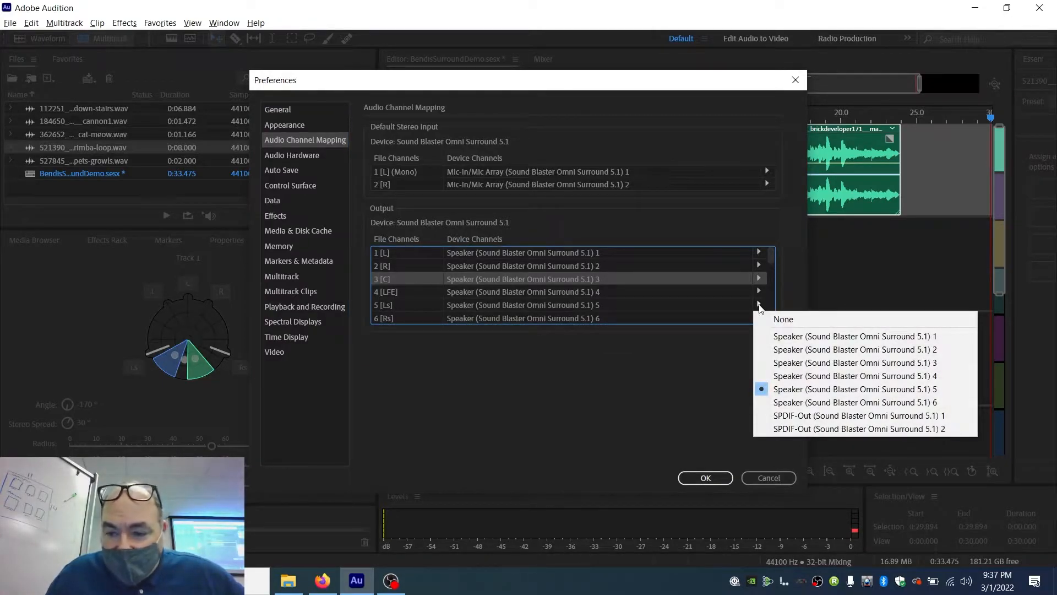
pyautogui.click(776, 305)
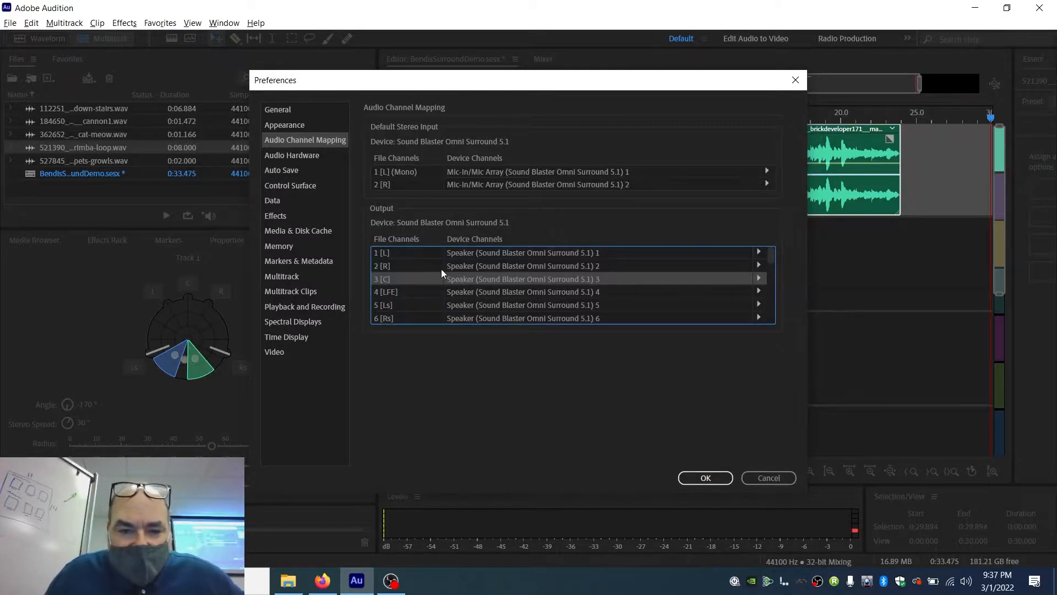
pyautogui.click(761, 278)
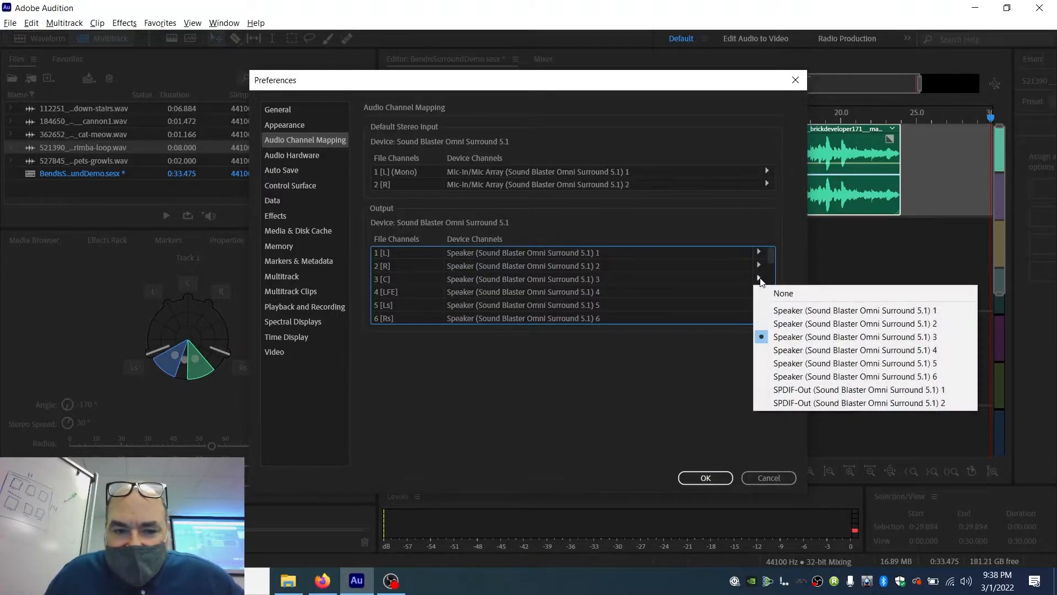
pyautogui.click(819, 360)
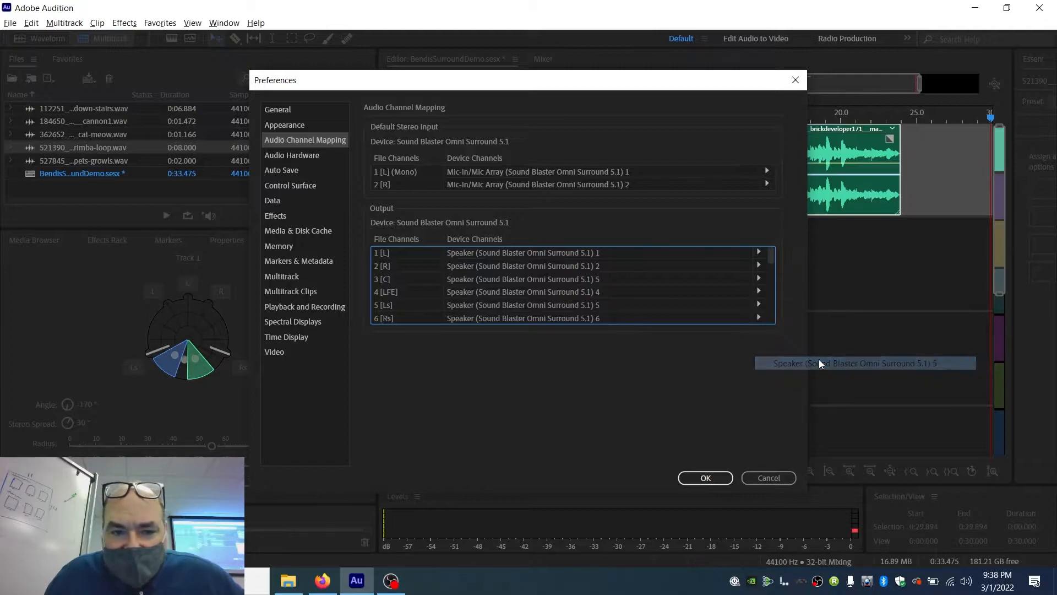
pyautogui.click(760, 295)
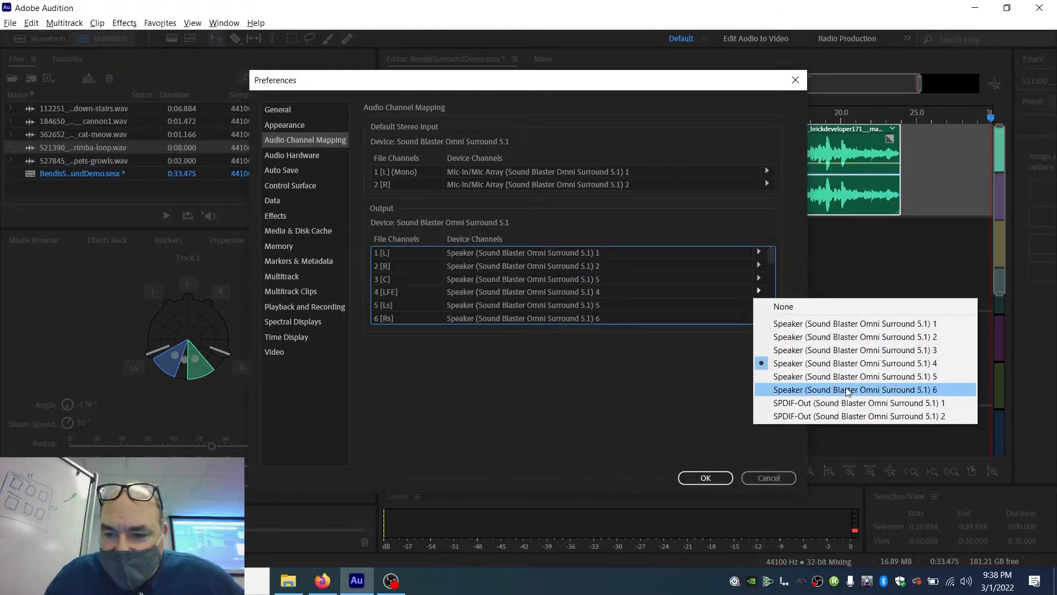
pyautogui.click(846, 388)
# - Map the Ls output to Sound Blaster speaker channel 4 and the Rs output to channel 5
pyautogui.click(760, 307)
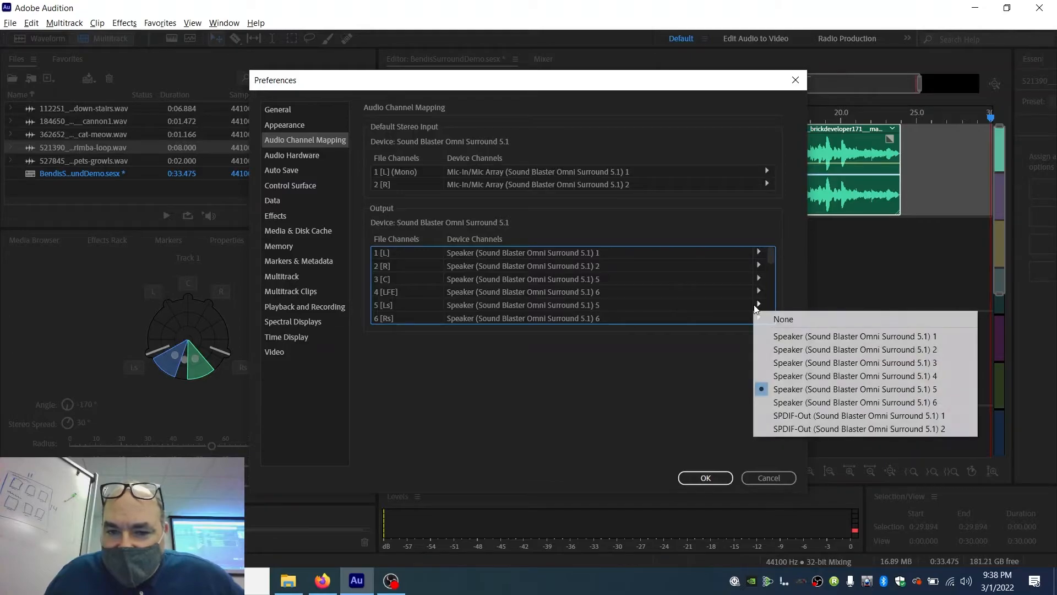
pyautogui.click(809, 371)
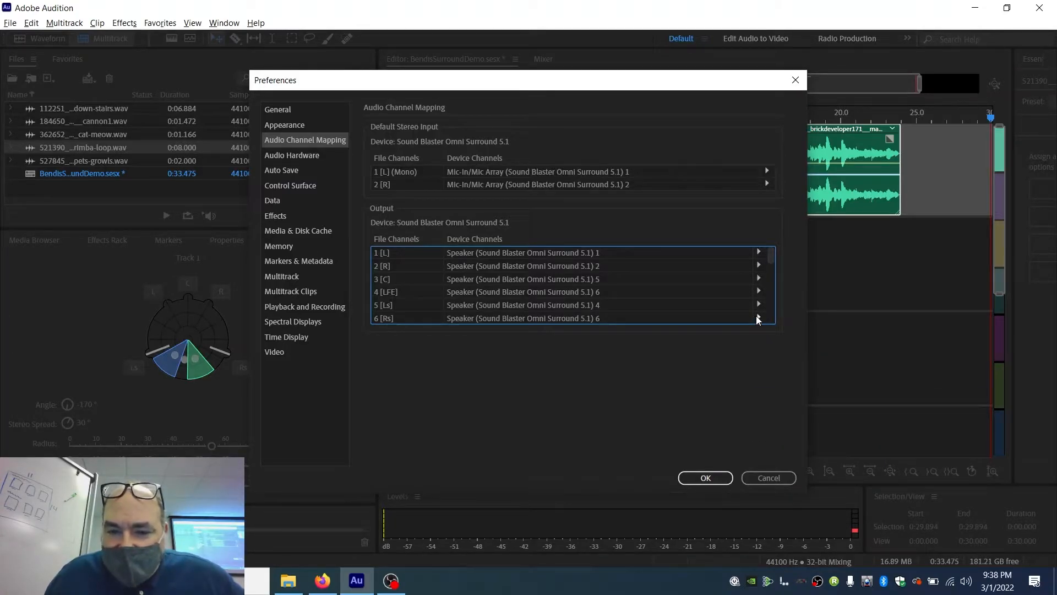
pyautogui.click(757, 318)
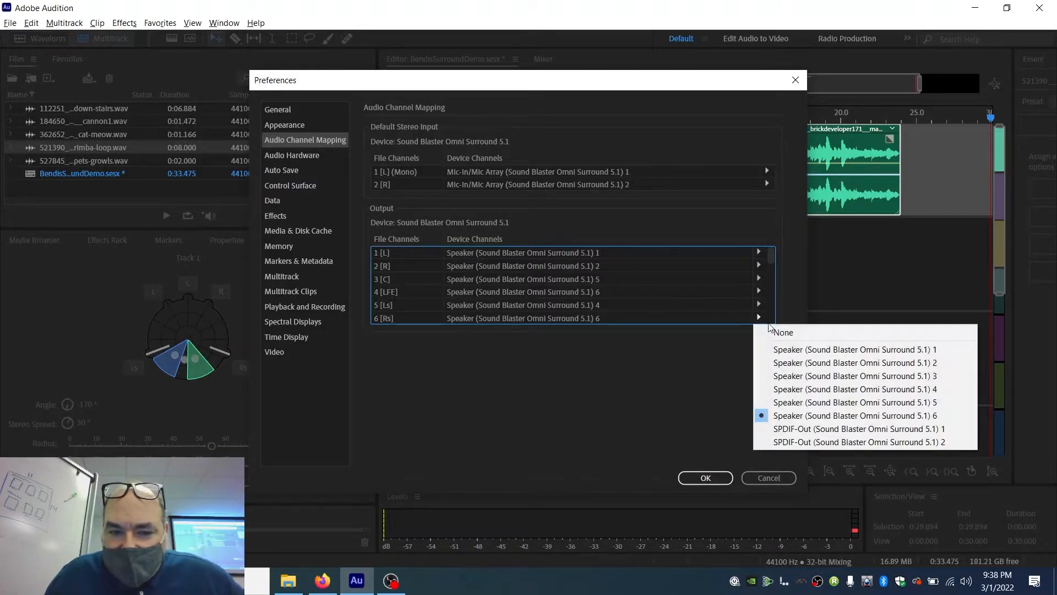
pyautogui.click(823, 401)
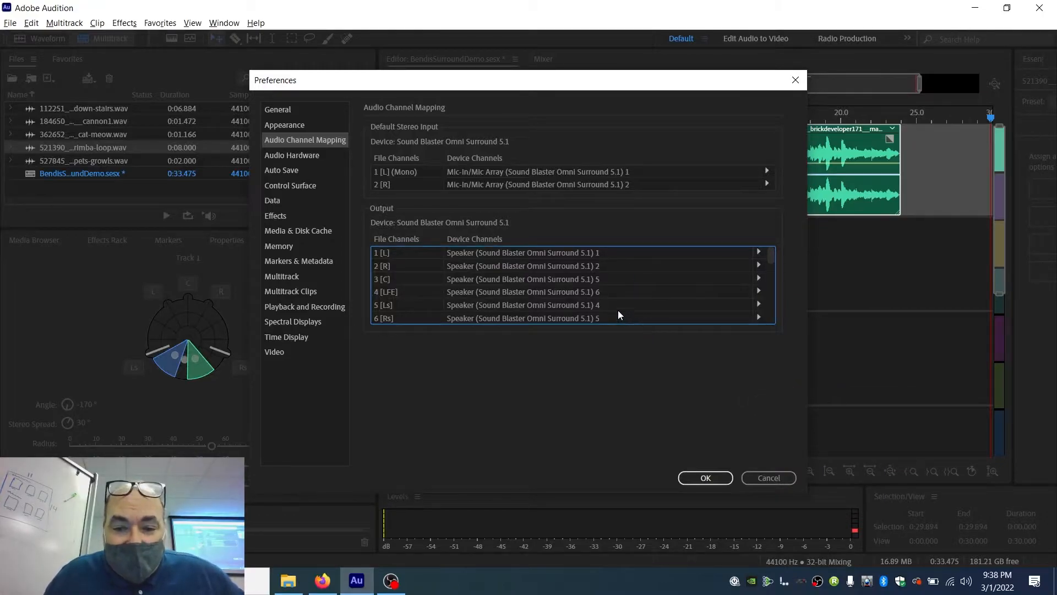
# - Map the Ls output to Sound Blaster speaker channel 3 and Rs to channel 4, and apply the preferences
pyautogui.click(758, 305)
pyautogui.click(815, 362)
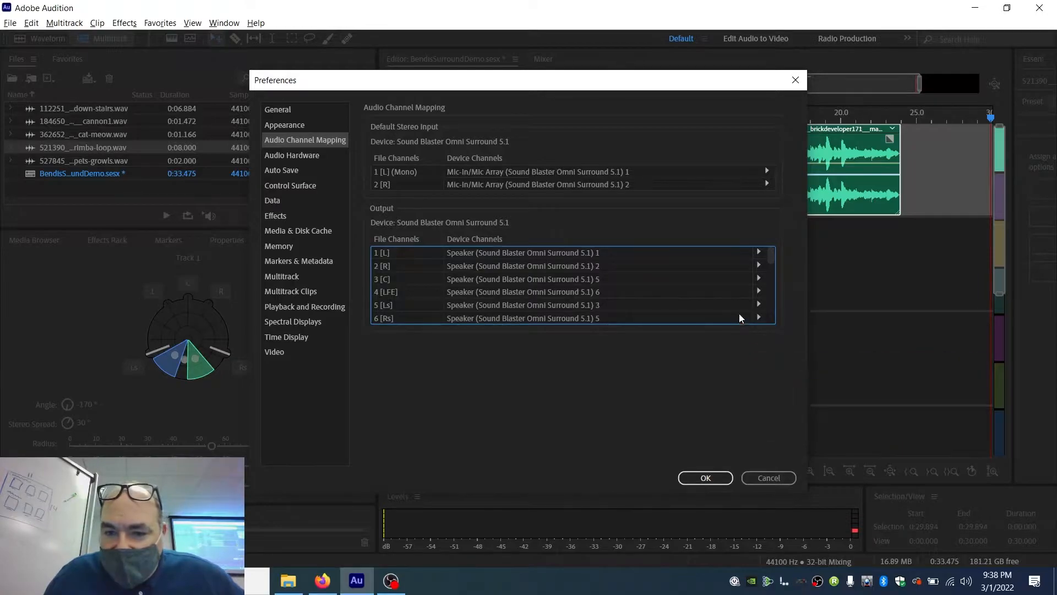
pyautogui.click(757, 318)
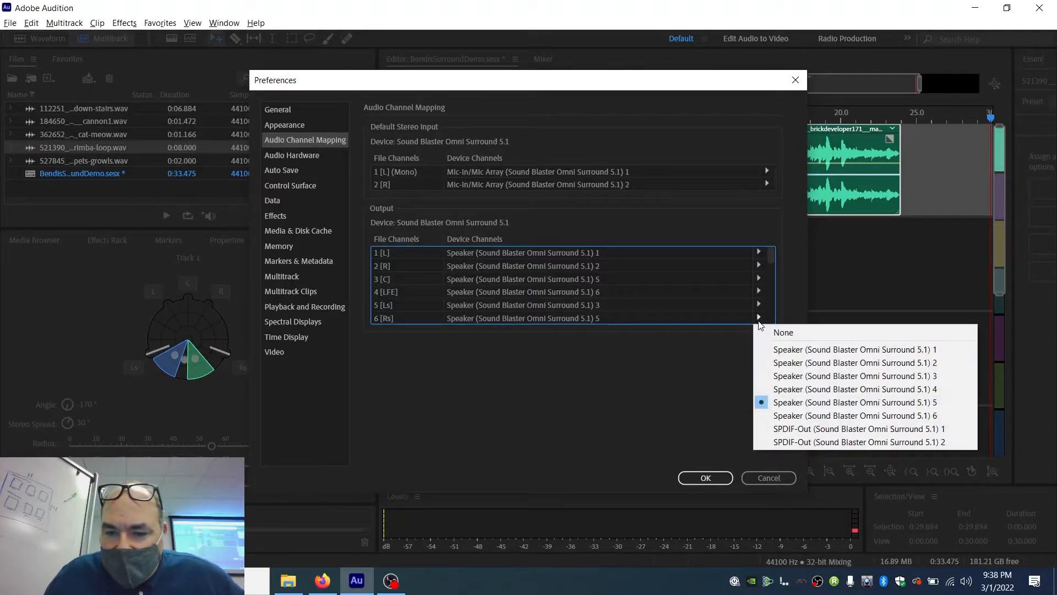
pyautogui.click(804, 391)
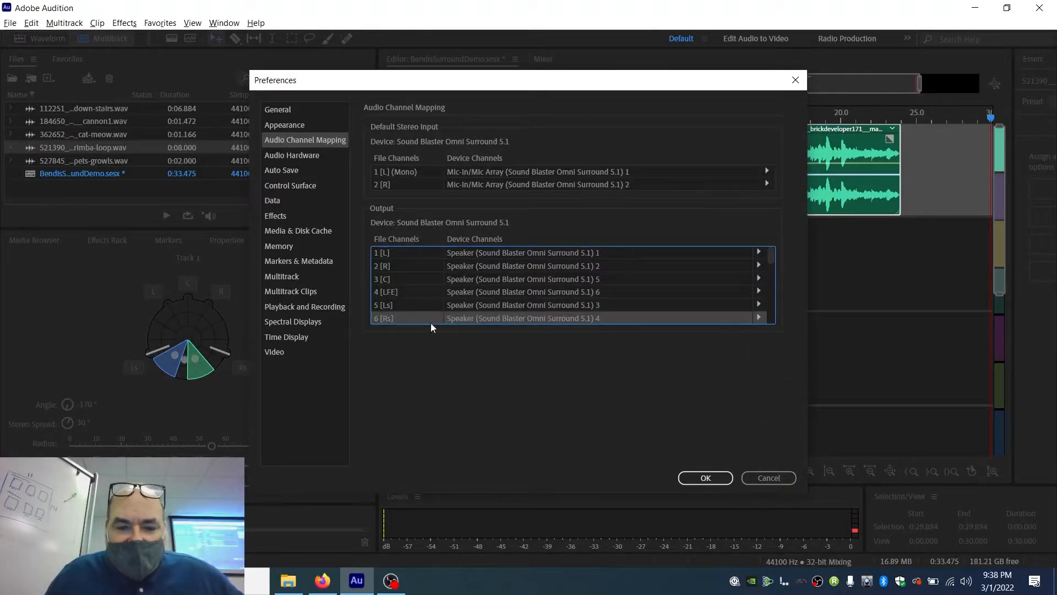
pyautogui.click(715, 476)
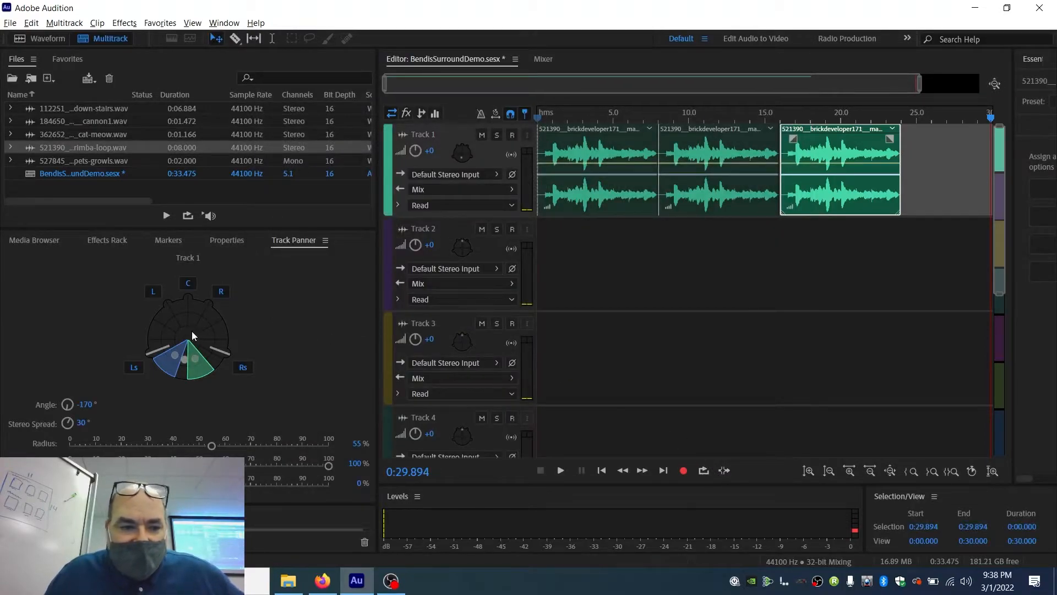
# - Play from the start while moving Track 1's surround pan through the centre and left surround, ending at about -93° and radius 32%
pyautogui.moveTo(565, 110)
pyautogui.mouseDown()
pyautogui.moveTo(517, 115)
pyautogui.moveTo(558, 114)
pyautogui.mouseUp()
pyautogui.click(556, 113)
pyautogui.press('Home')
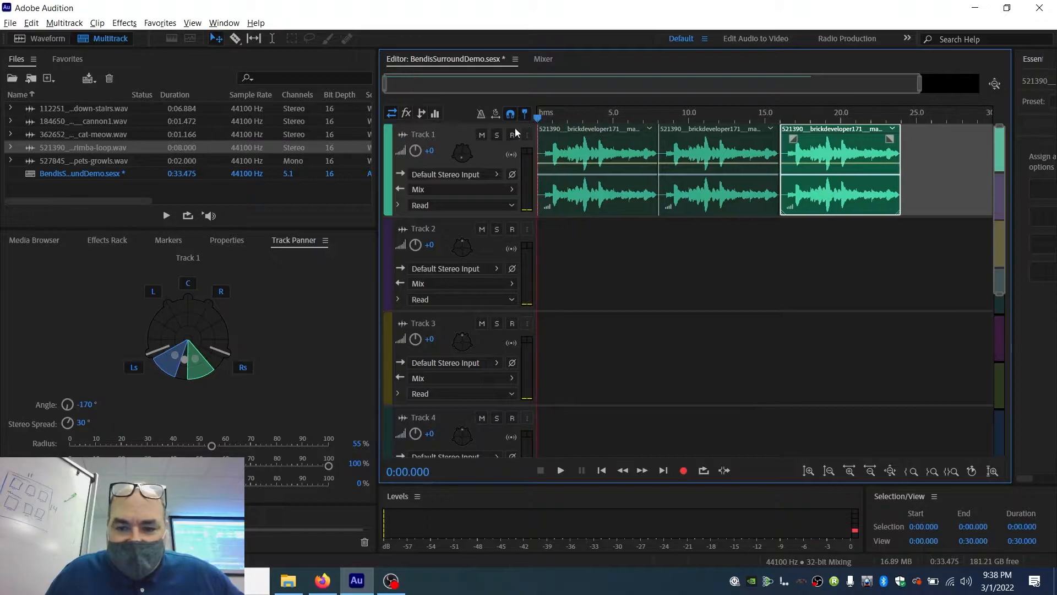
pyautogui.click(562, 472)
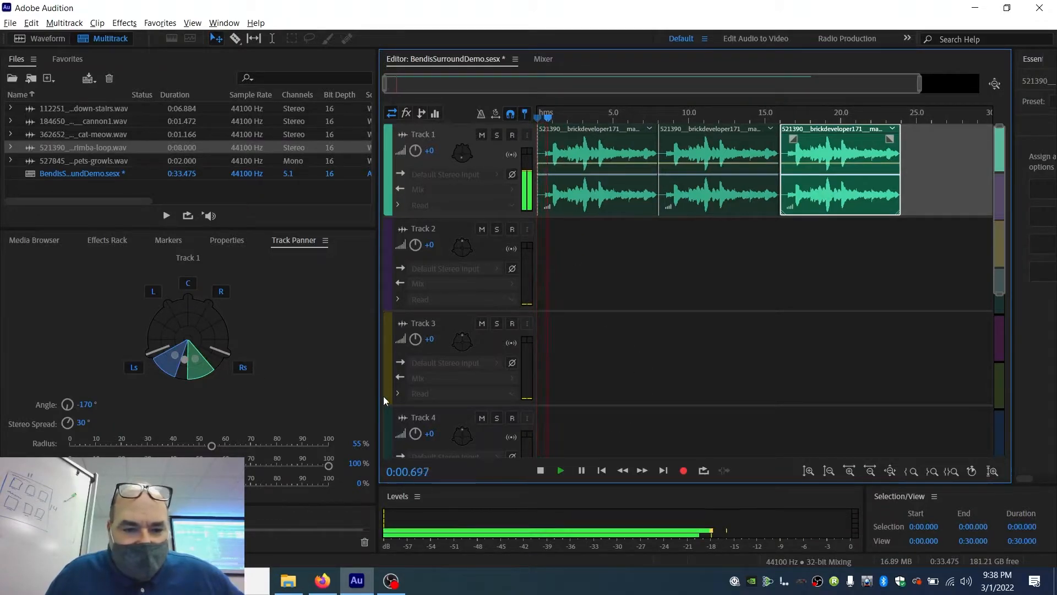
pyautogui.moveTo(190, 359)
pyautogui.mouseDown()
pyautogui.moveTo(147, 357)
pyautogui.moveTo(224, 345)
pyautogui.moveTo(228, 355)
pyautogui.moveTo(212, 312)
pyautogui.moveTo(171, 298)
pyautogui.moveTo(193, 298)
pyautogui.moveTo(179, 345)
pyautogui.moveTo(197, 354)
pyautogui.moveTo(207, 329)
pyautogui.moveTo(186, 320)
pyautogui.moveTo(189, 344)
pyautogui.mouseUp()
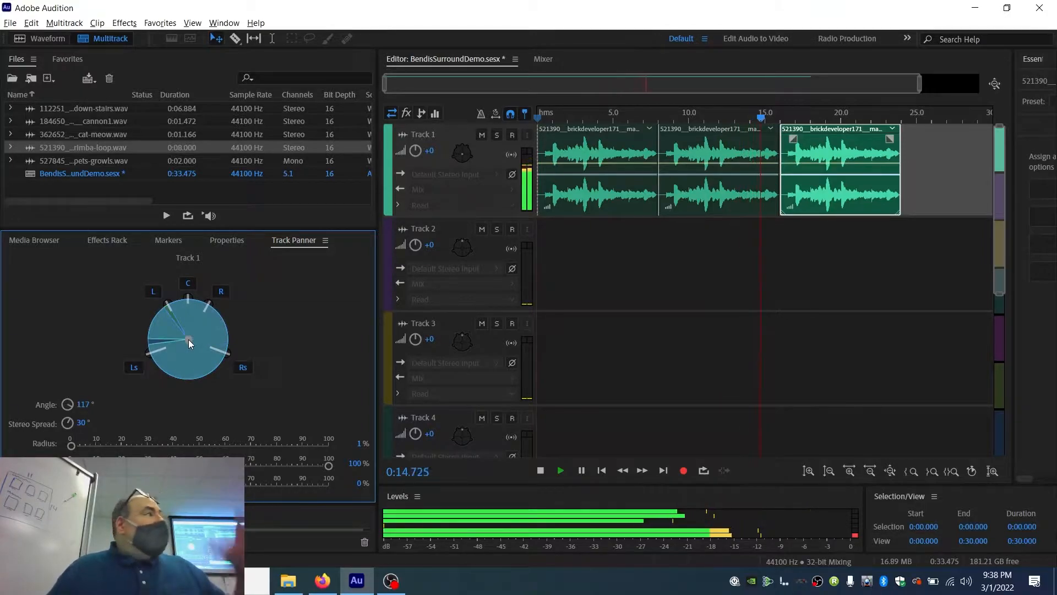
pyautogui.moveTo(189, 339); pyautogui.dragTo(149, 359)
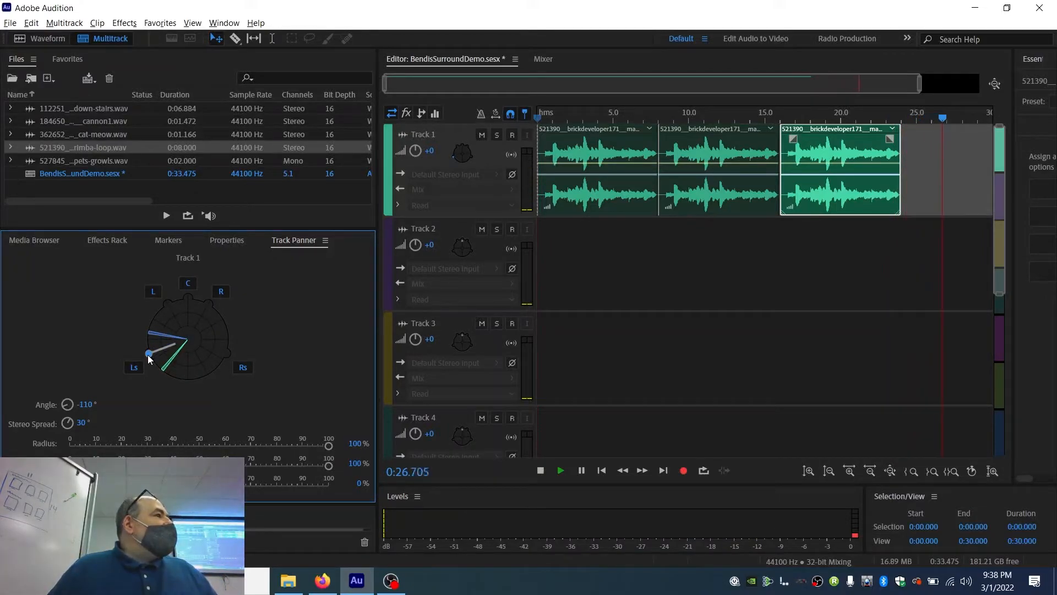
pyautogui.moveTo(148, 359); pyautogui.dragTo(188, 331)
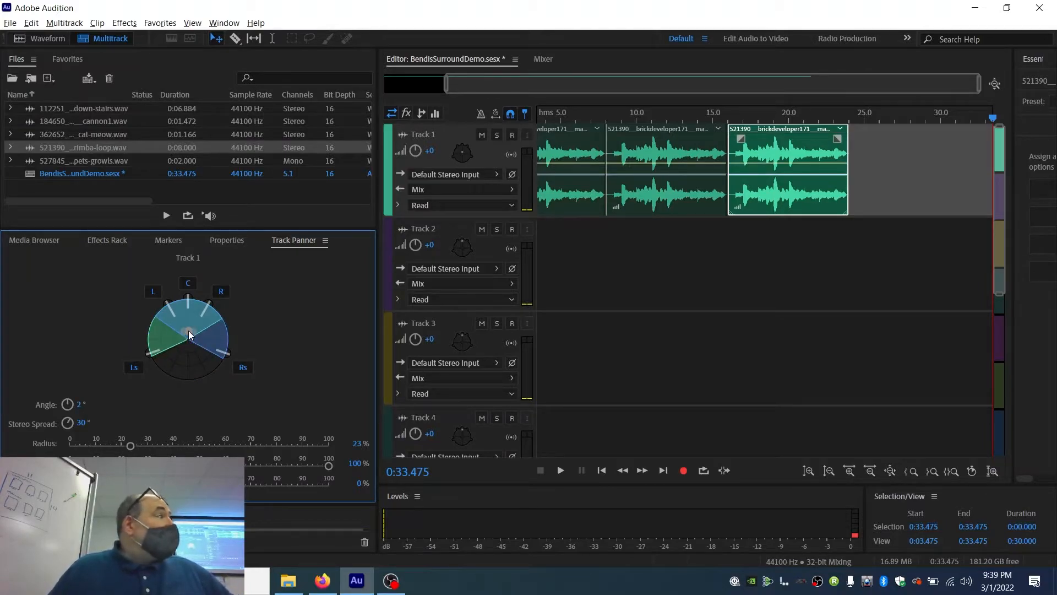
pyautogui.moveTo(189, 331)
pyautogui.mouseDown()
pyautogui.moveTo(187, 354)
pyautogui.moveTo(175, 354)
pyautogui.moveTo(177, 344)
pyautogui.mouseUp()
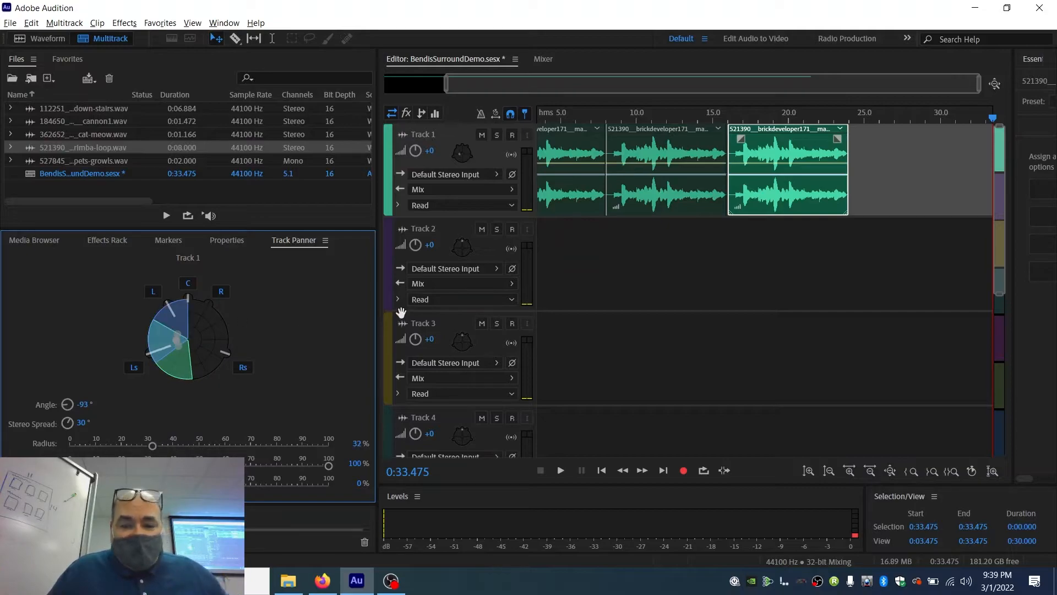
# - Replay the session from the start, pan Track 1 toward the right front at about 42° and radius 76%, and stop playback
pyautogui.press('space')
pyautogui.moveTo(555, 117); pyautogui.dragTo(520, 124)
pyautogui.moveTo(177, 338); pyautogui.dragTo(209, 323)
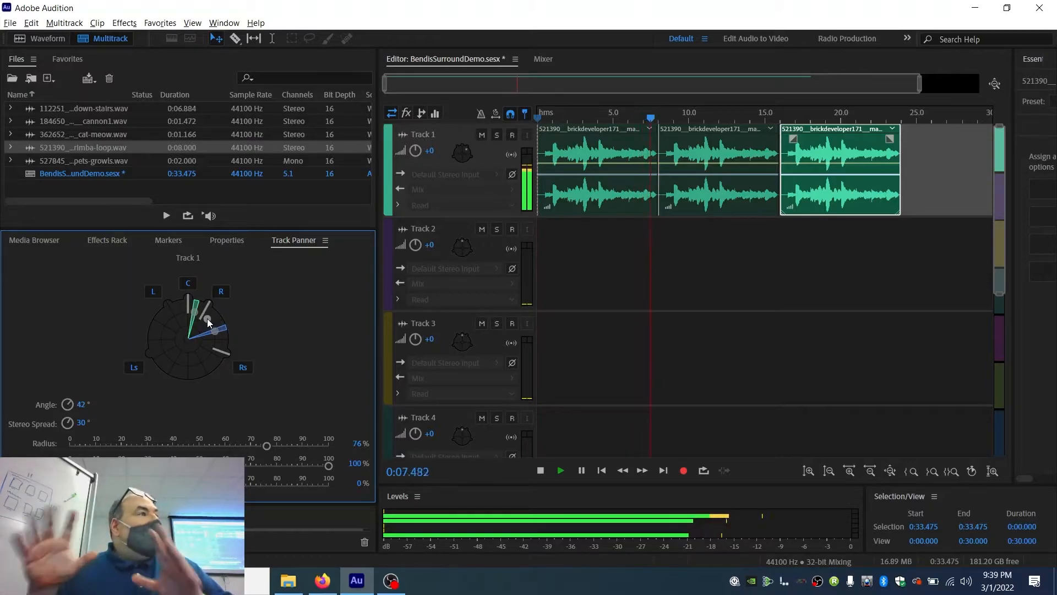
pyautogui.press('space')
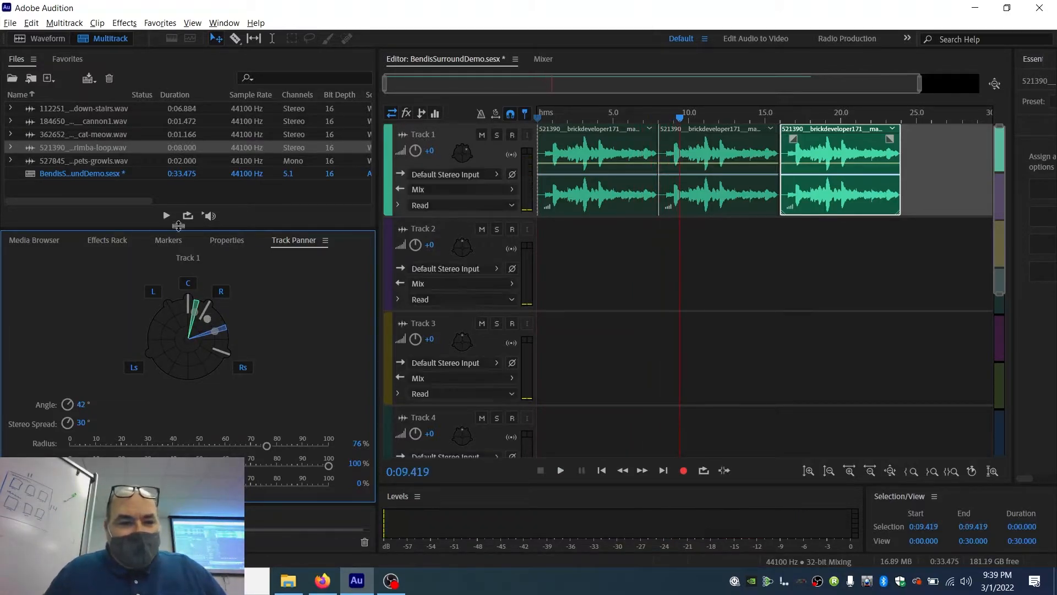
# - Place two pets-growls.wav clips on Track 2 at about 3 s and 10.5 s and pan the track to about -87° and radius 81%
pyautogui.moveTo(94, 161); pyautogui.dragTo(698, 263)
pyautogui.click(467, 249)
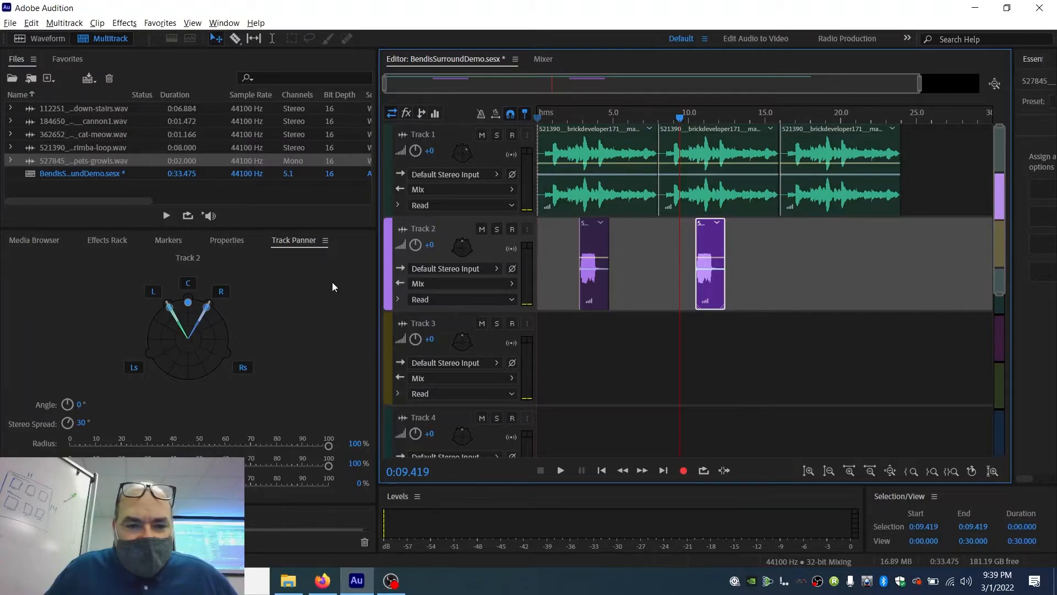
pyautogui.moveTo(194, 308); pyautogui.dragTo(159, 341)
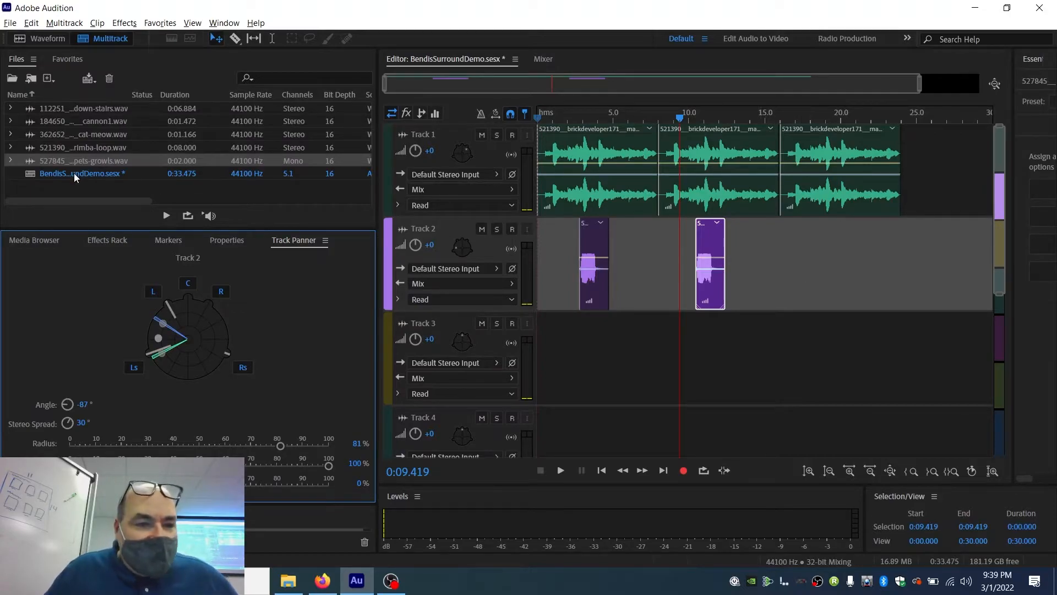
# - View the waveform of cat-meow.wav and return to the BendisSurroundDemo multitrack session
pyautogui.doubleClick(98, 136)
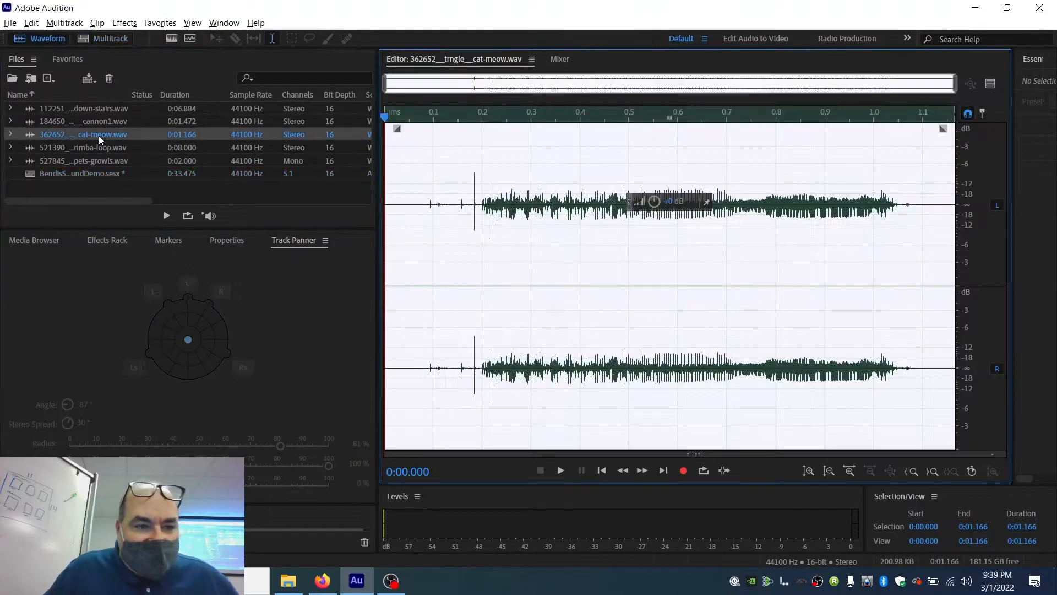
pyautogui.doubleClick(78, 174)
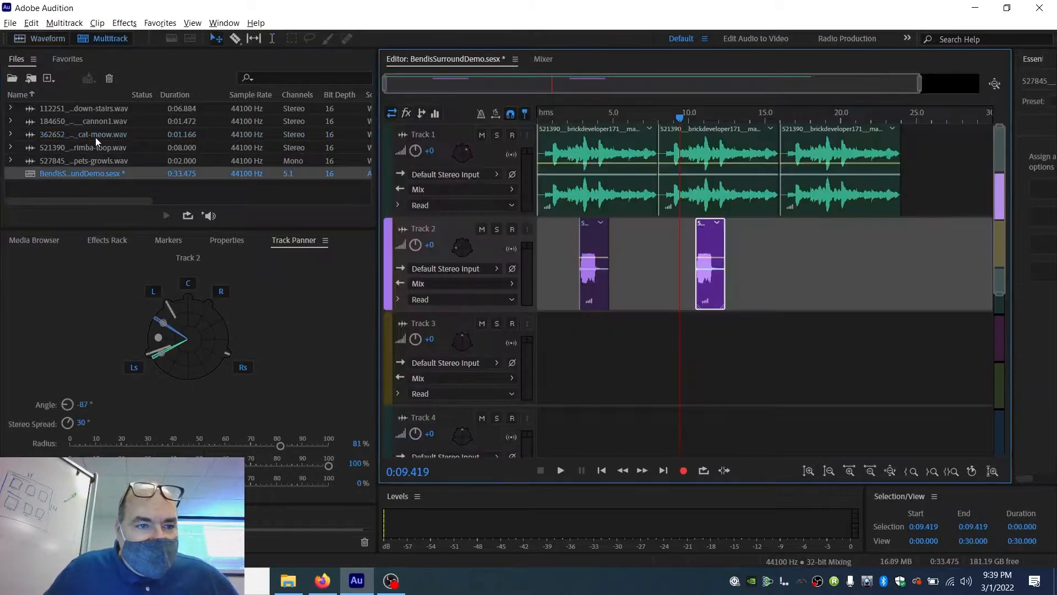
# - Place cat-meow.wav on Track 3 at about 1 s and pan the track to about 60° at 100% radius
pyautogui.moveTo(99, 134); pyautogui.dragTo(551, 359)
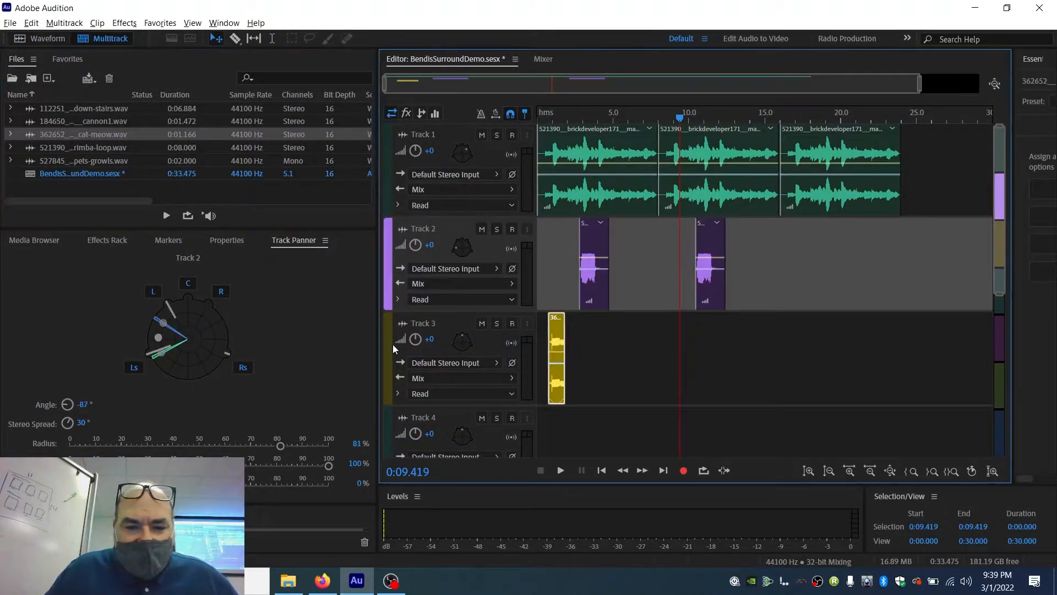
pyautogui.click(436, 338)
pyautogui.moveTo(208, 306); pyautogui.dragTo(230, 323)
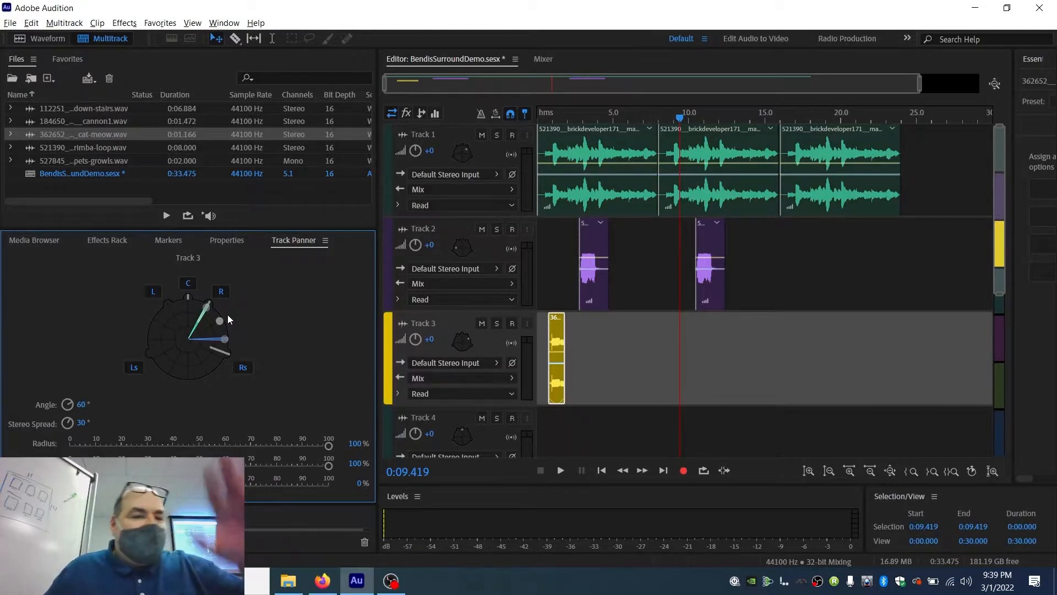
# - Place the down-stairs.wav clip on Track 4 at about 8 s and pan the track directly behind at -180°
pyautogui.scroll(-5, 606, 395)
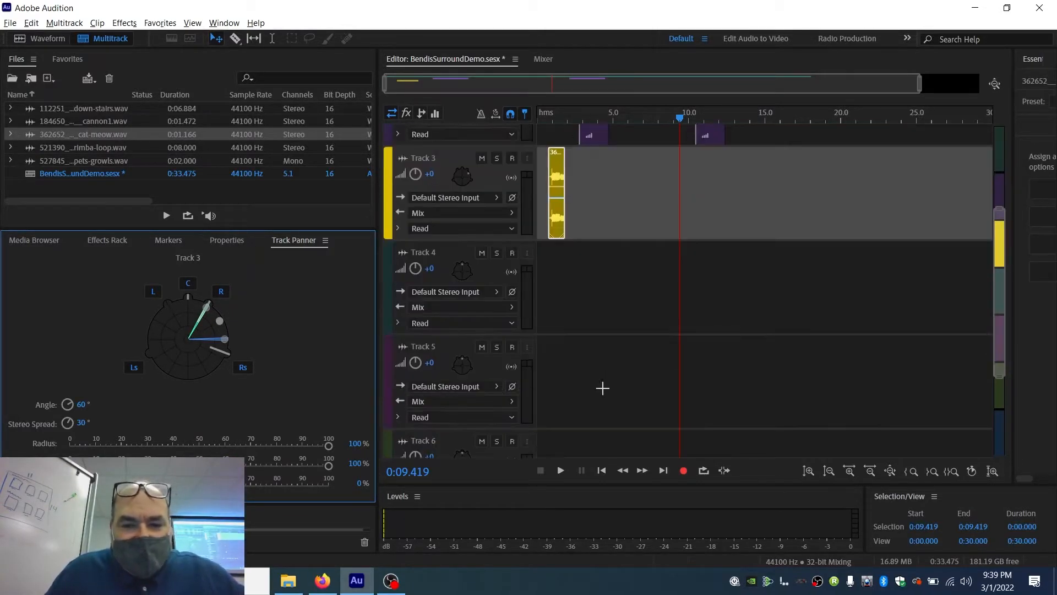
pyautogui.moveTo(120, 108); pyautogui.dragTo(662, 296)
pyautogui.click(466, 272)
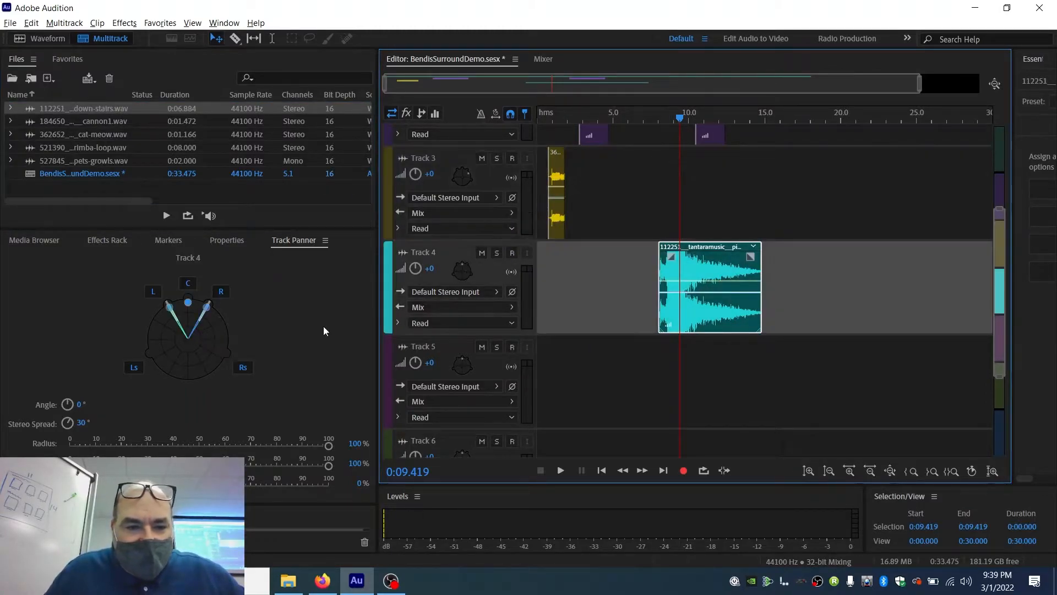
pyautogui.moveTo(197, 308); pyautogui.dragTo(187, 377)
# - Play the session from the start to hear all four panned tracks, and stop after the Track 4 clip ends
pyautogui.scroll(3, 472, 225)
pyautogui.scroll(-8, 485, 207)
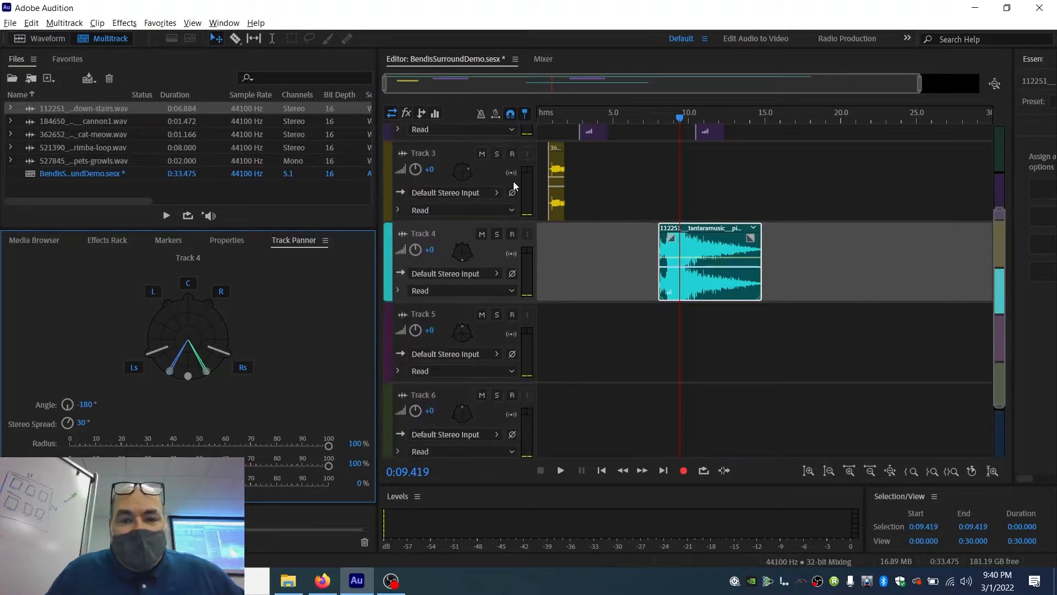
pyautogui.moveTo(679, 118); pyautogui.dragTo(512, 132)
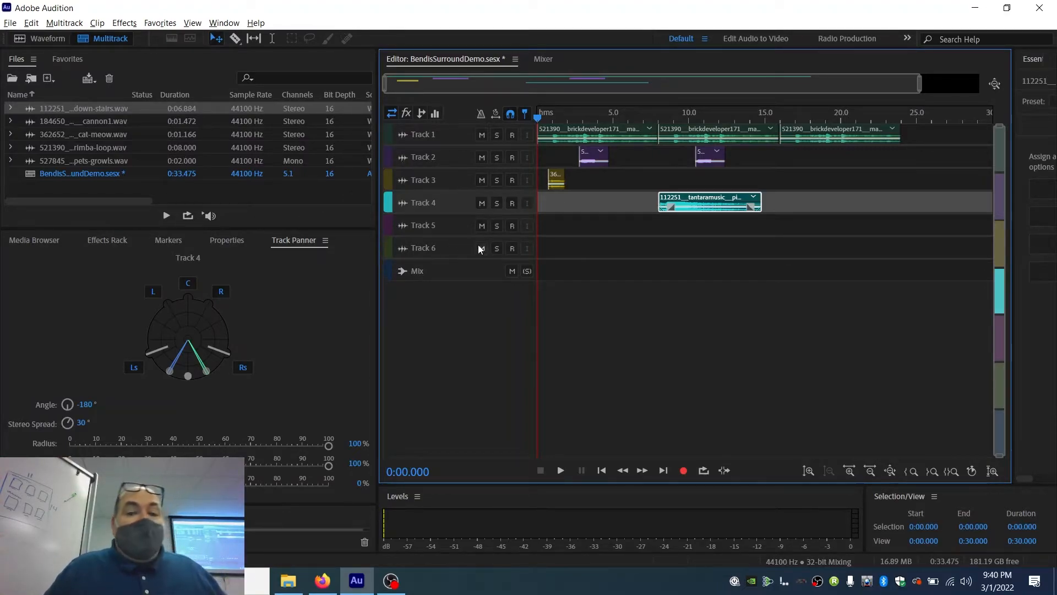
pyautogui.scroll(2, 478, 244)
pyautogui.scroll(-1, 478, 245)
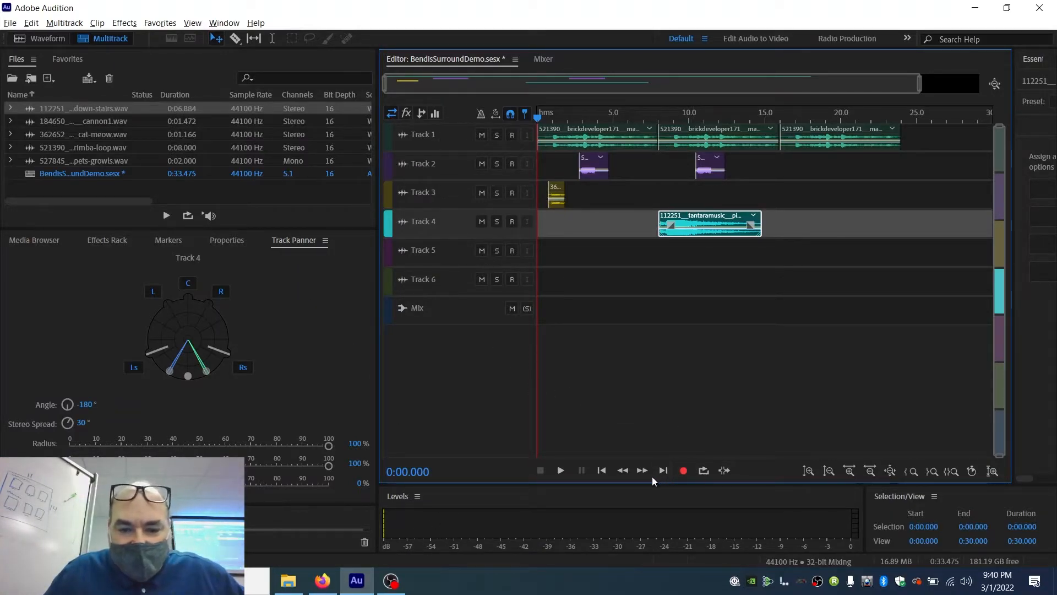
pyautogui.click(562, 468)
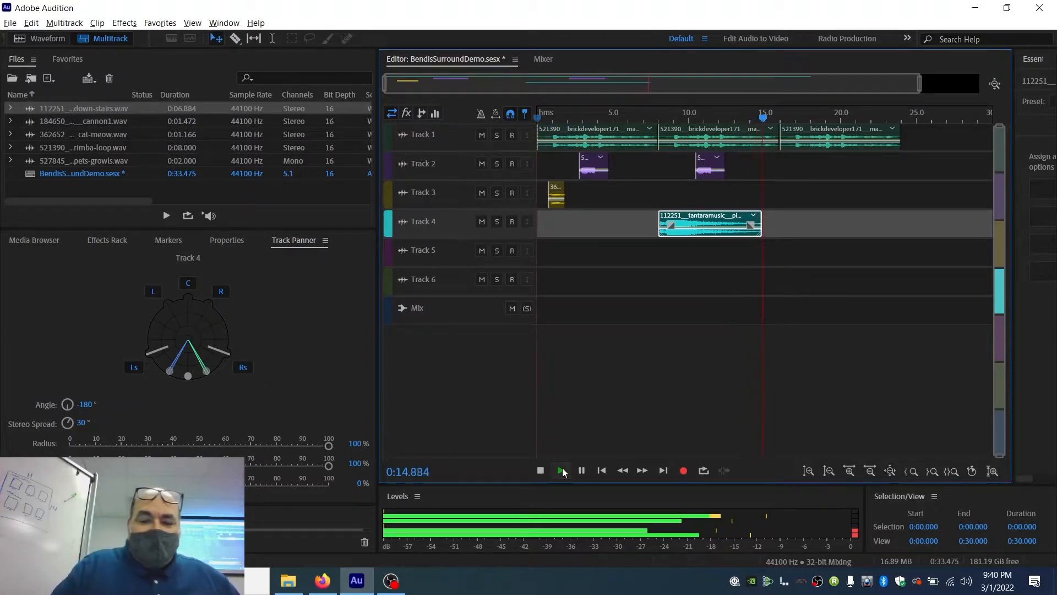
pyautogui.click(561, 470)
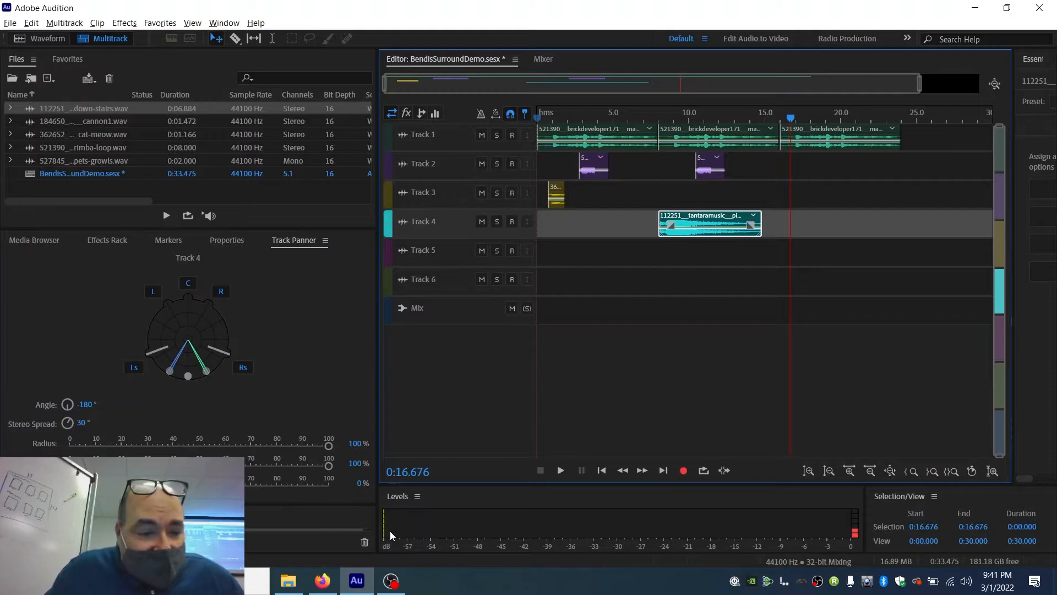
# - Raise the subwoofer level to about 63% on Track 4 and about 54% on Track 1, returning the playhead to the start
pyautogui.click(232, 486)
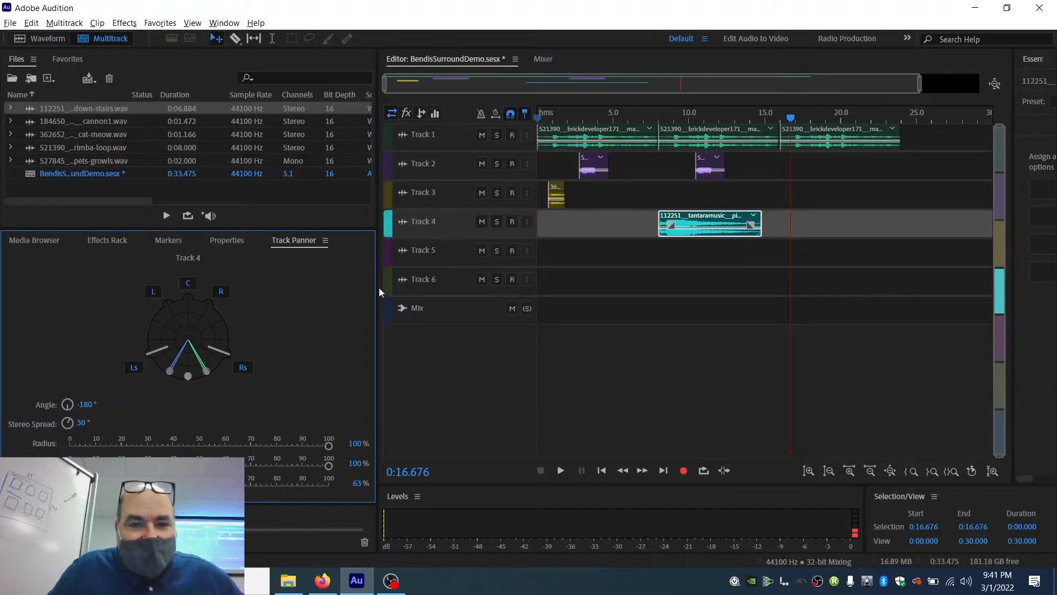
pyautogui.moveTo(640, 118); pyautogui.dragTo(520, 148)
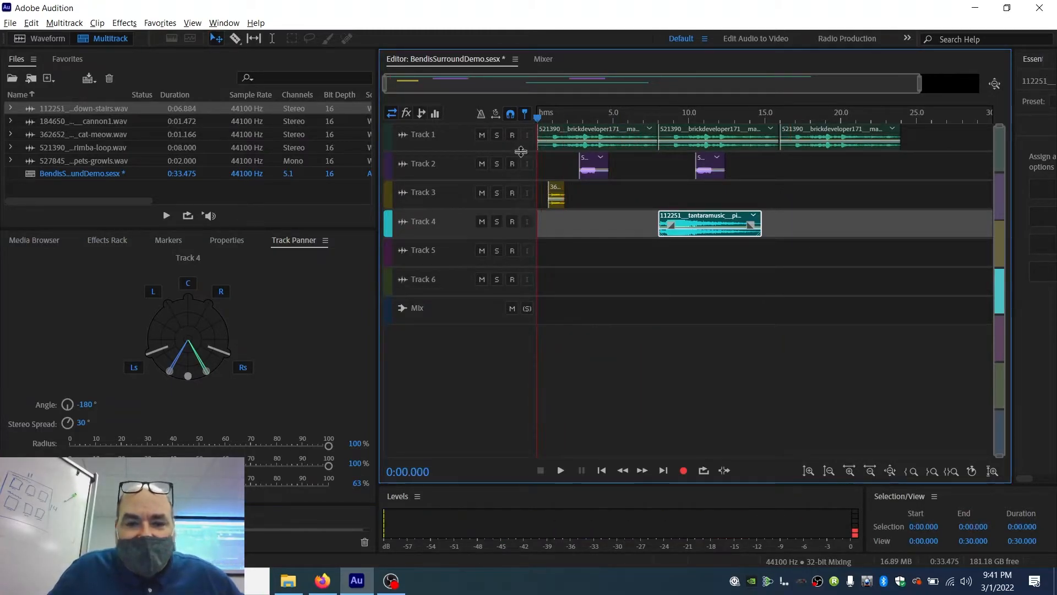
pyautogui.click(455, 141)
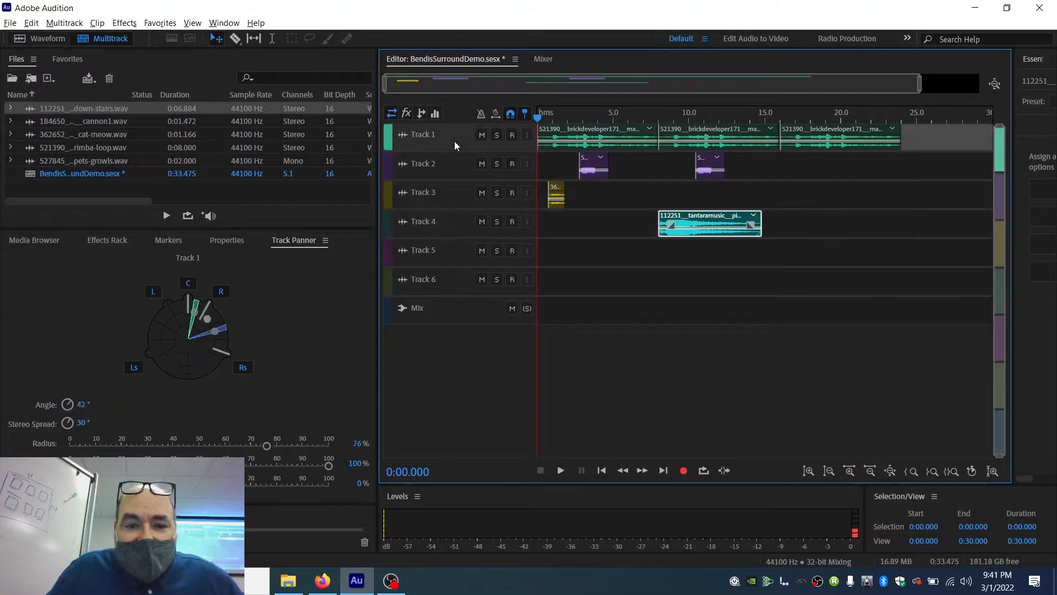
pyautogui.moveTo(69, 486); pyautogui.dragTo(134, 485)
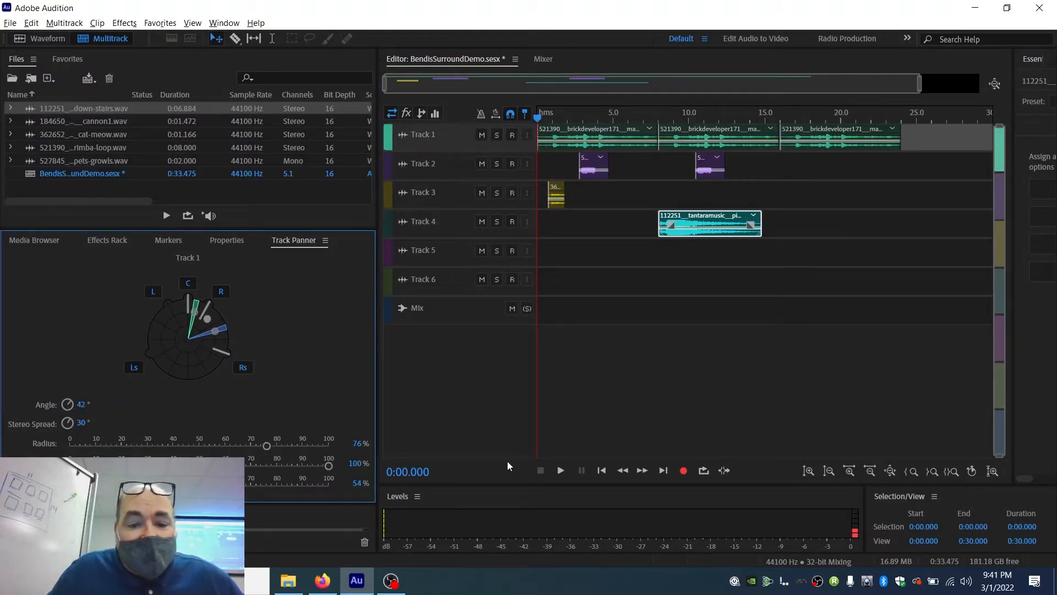
# - Play the session from the start, stop it, and raise Track 4's subwoofer level to about 69%
pyautogui.click(561, 470)
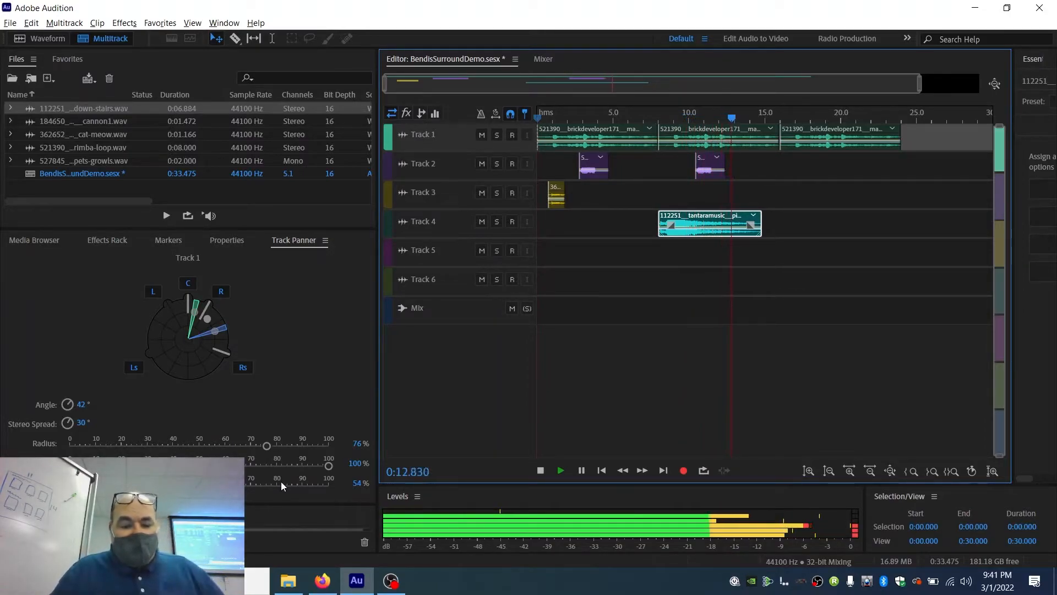
pyautogui.press('space')
pyautogui.click(459, 226)
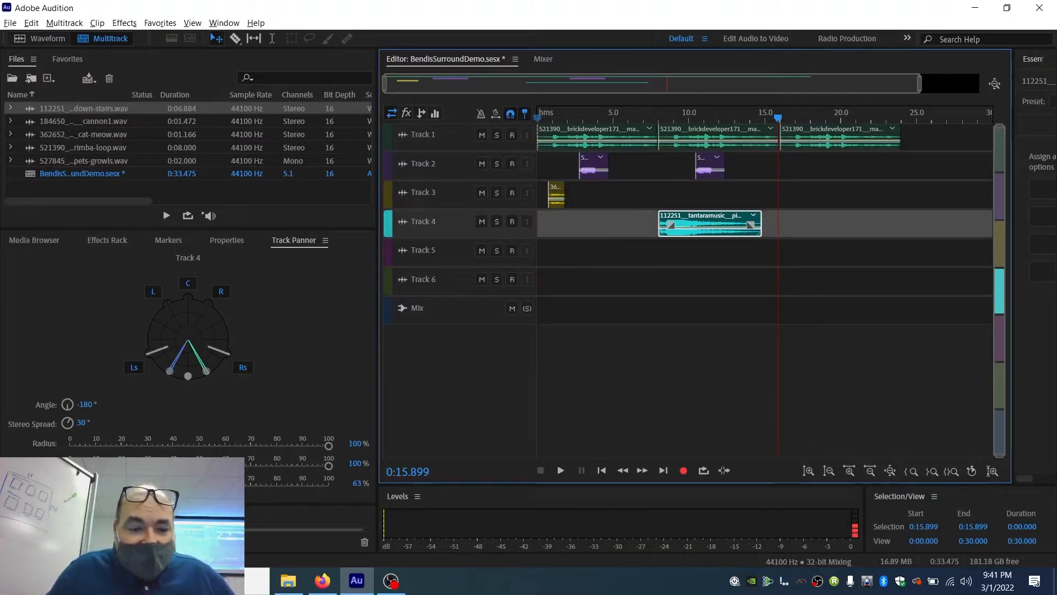
pyautogui.moveTo(233, 485); pyautogui.dragTo(250, 487)
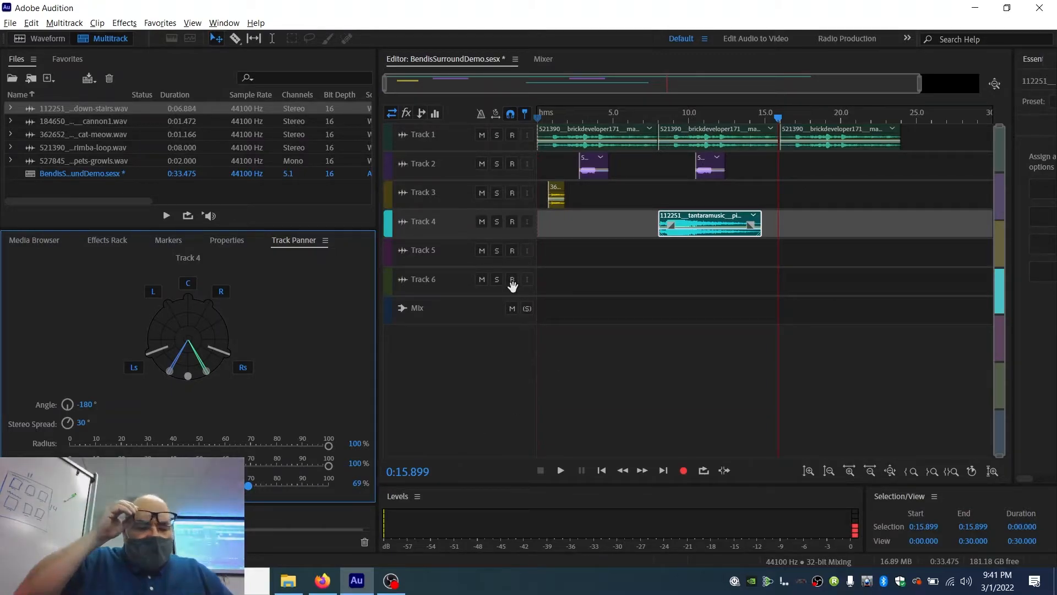
# - Save the session and copy its external media files into the session folder
pyautogui.hotkey('ctrl', 's')
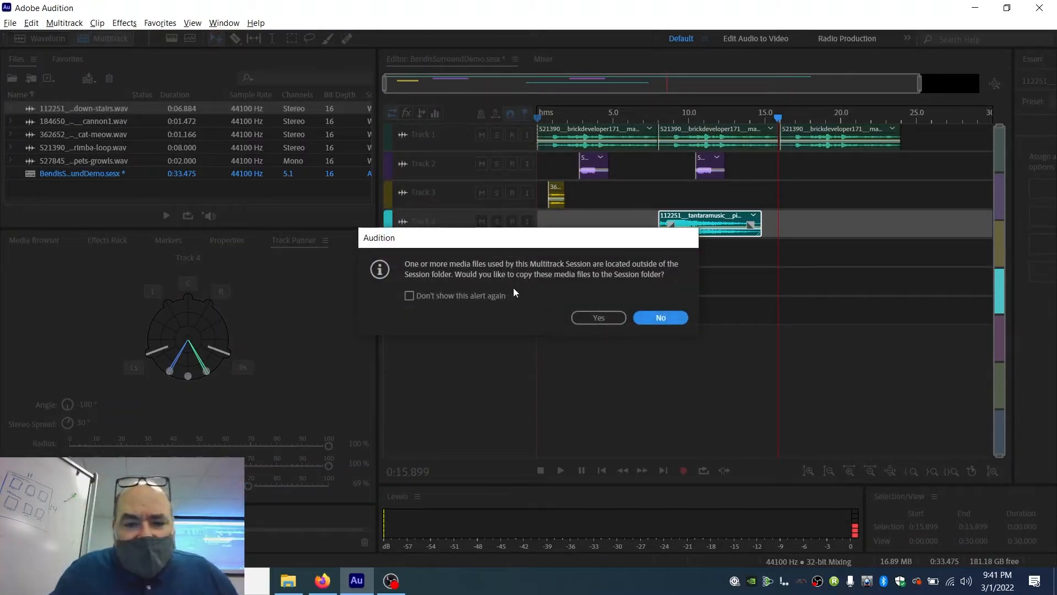
pyautogui.click(599, 319)
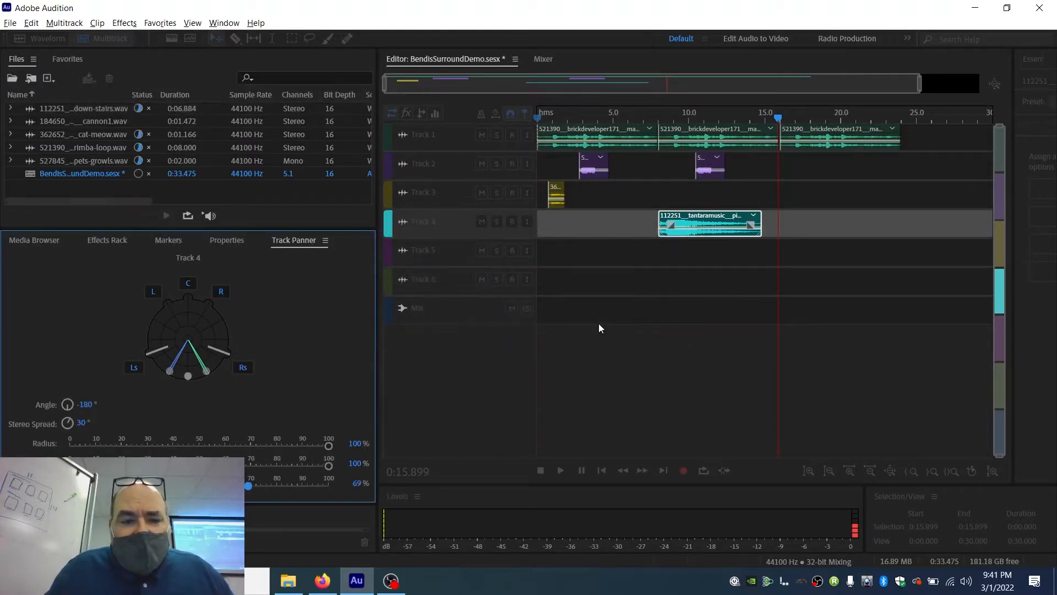
pyautogui.click(10, 22)
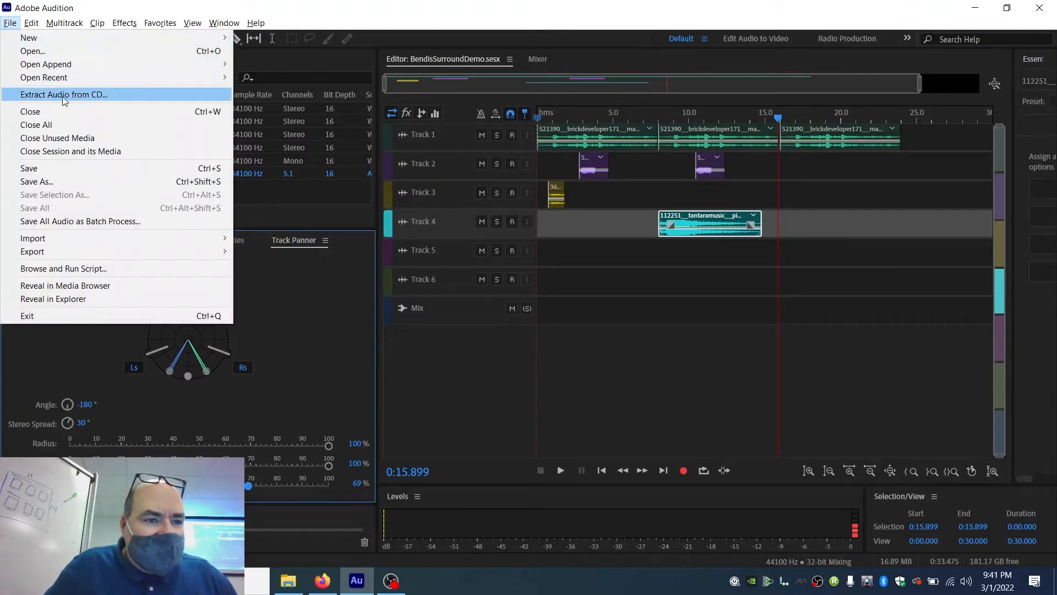
pyautogui.click(84, 181)
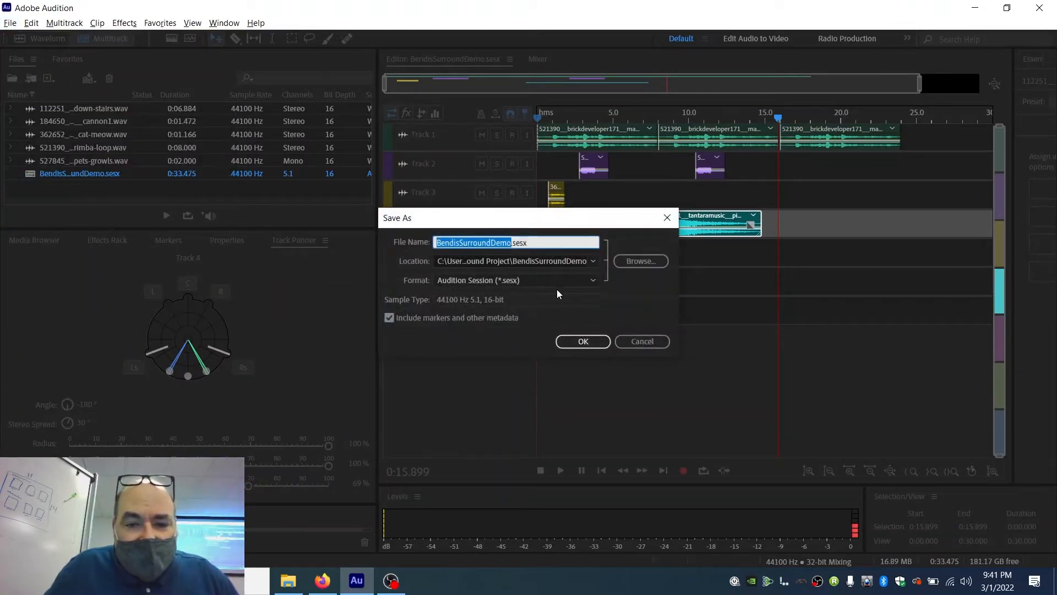
pyautogui.click(654, 342)
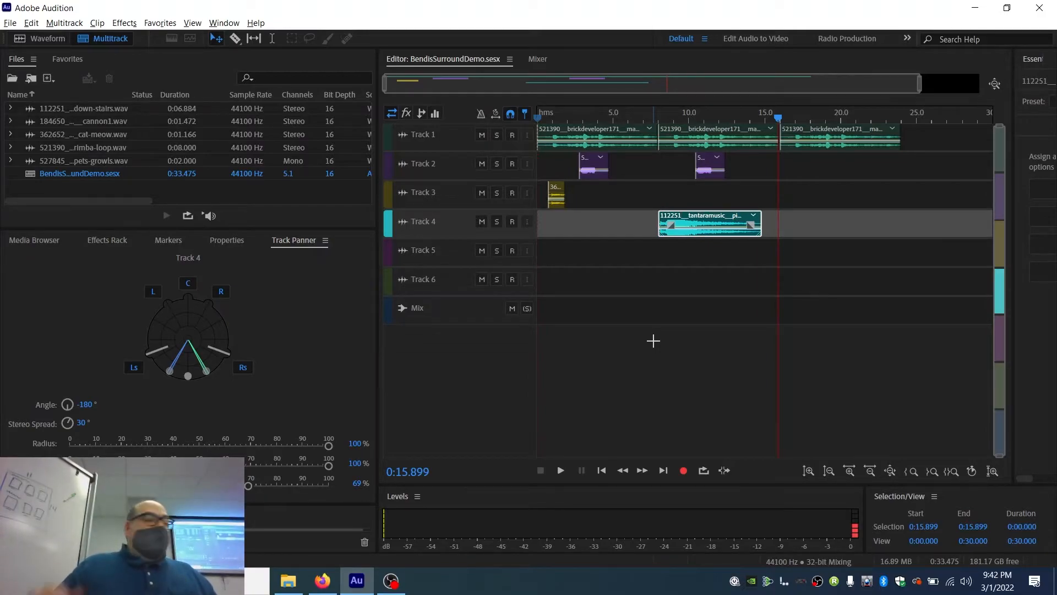
# - Select the clip on Track 4 and put the playhead just ahead of it at about 7.4 s
pyautogui.scroll(4, 500, 247)
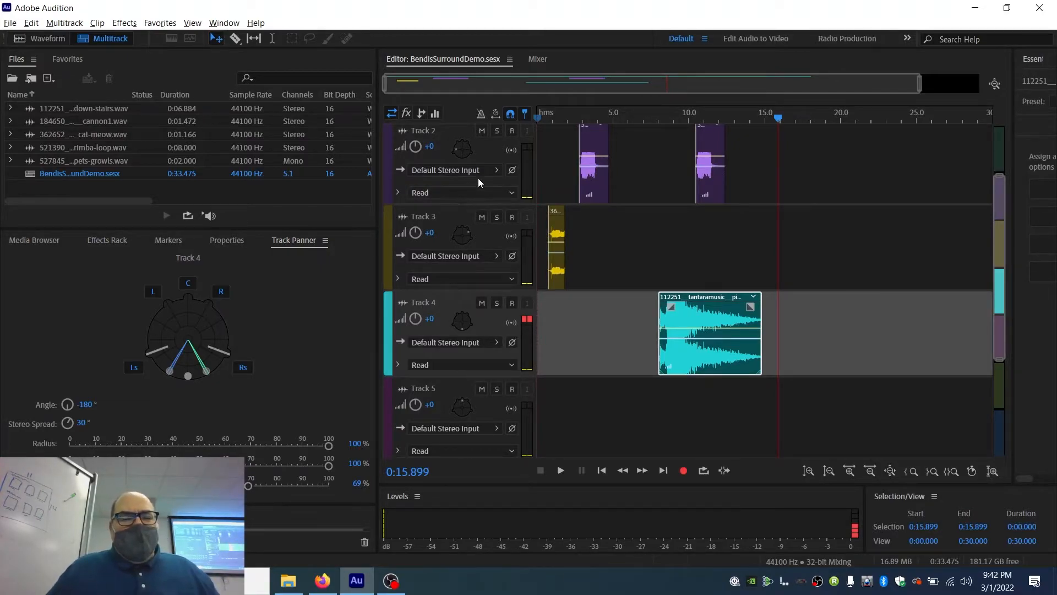
pyautogui.scroll(-1, 478, 180)
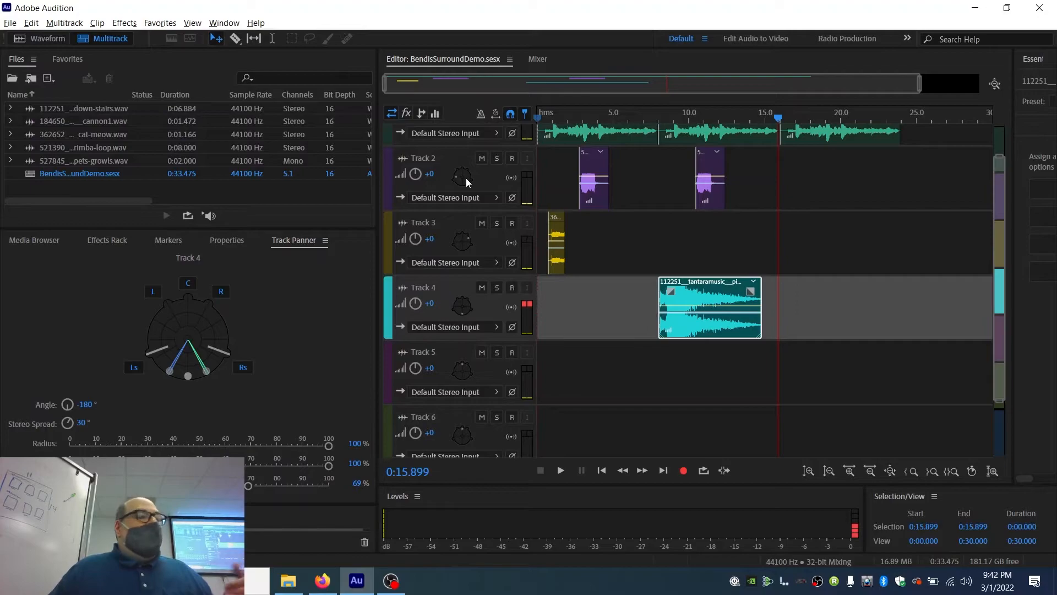
pyautogui.click(692, 287)
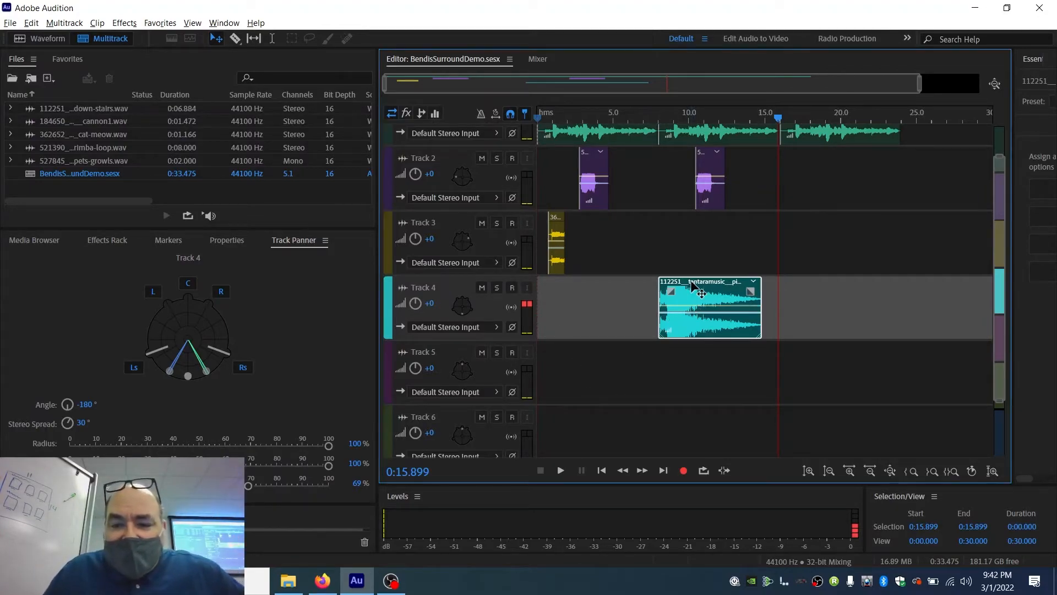
pyautogui.click(650, 111)
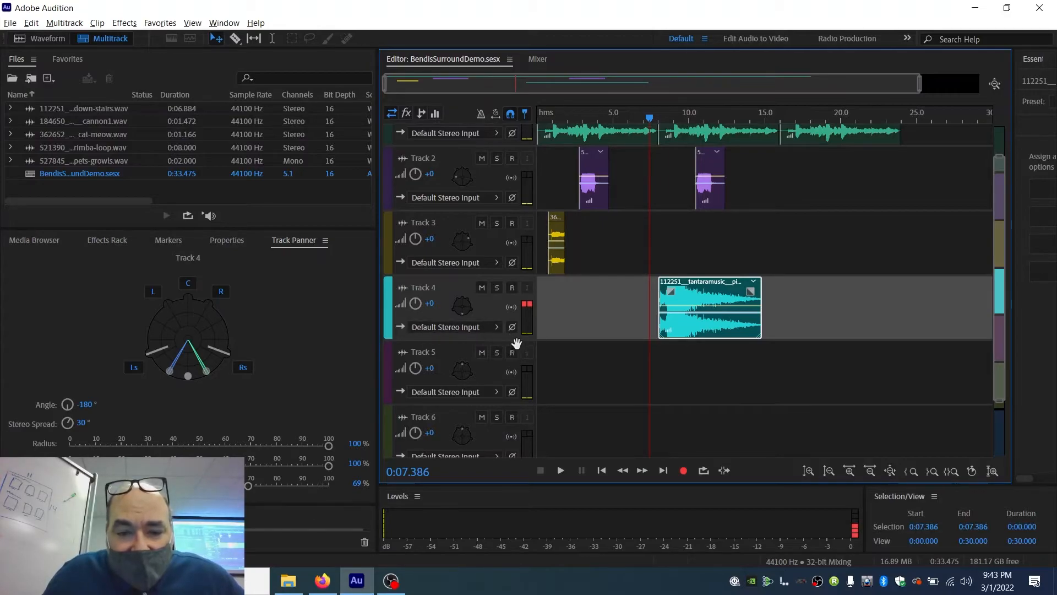
pyautogui.scroll(-3, 538, 342)
pyautogui.scroll(3, 538, 339)
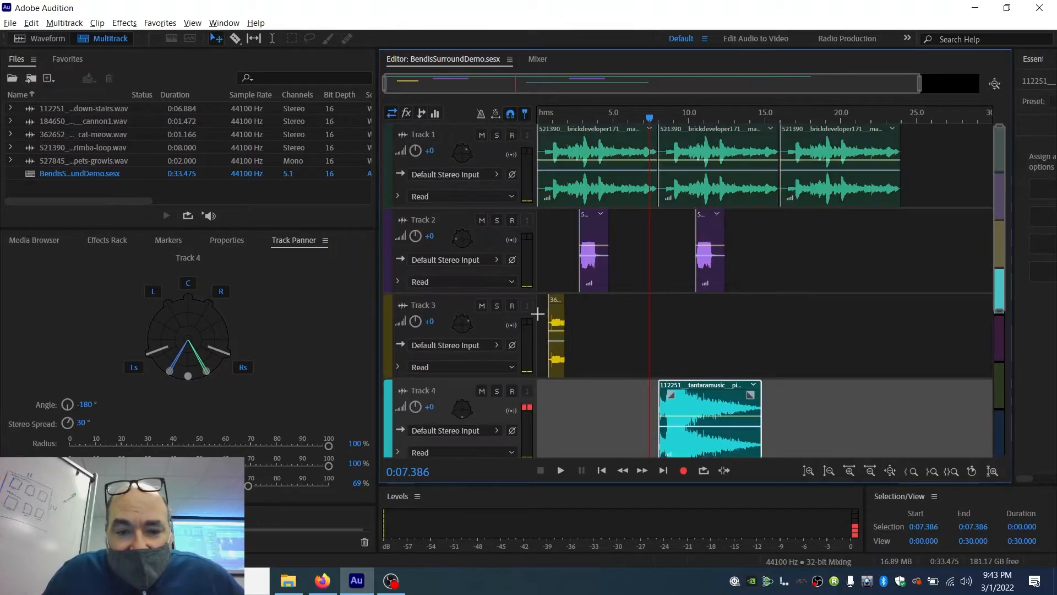
pyautogui.scroll(-2, 497, 349)
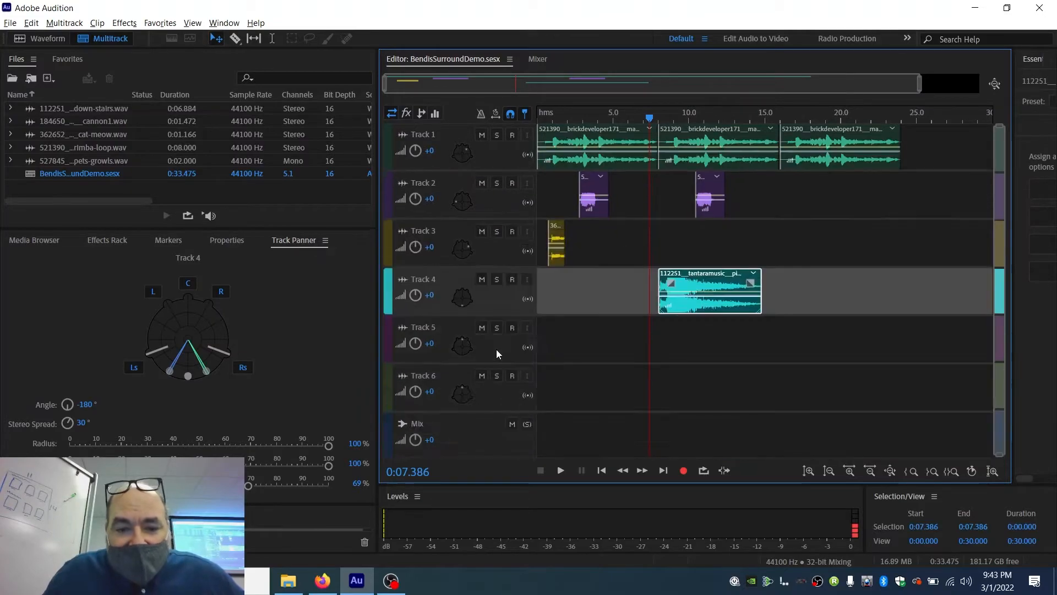
pyautogui.scroll(-2, 520, 252)
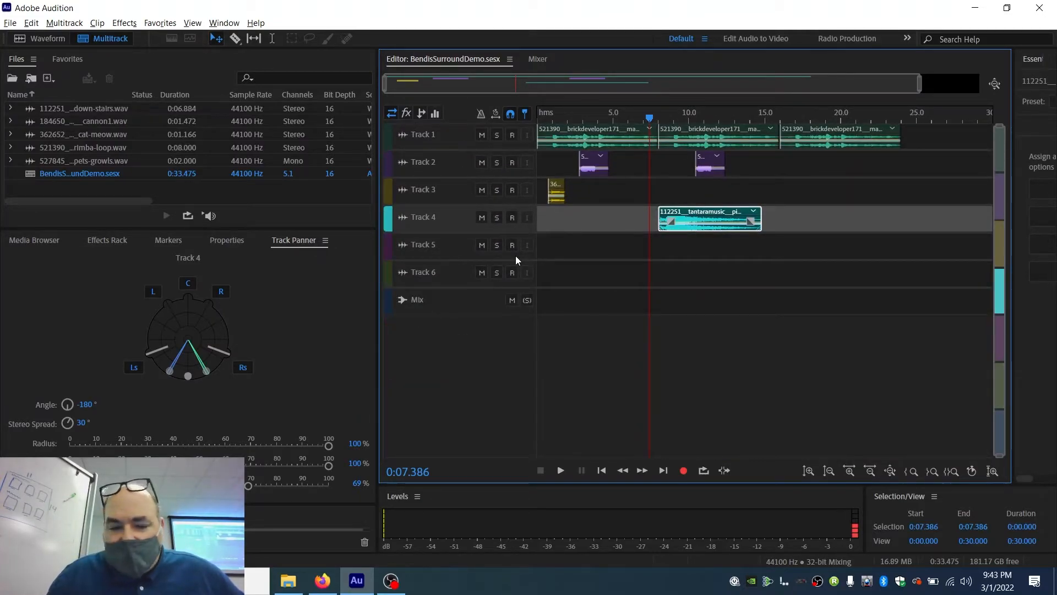
pyautogui.scroll(-1, 491, 258)
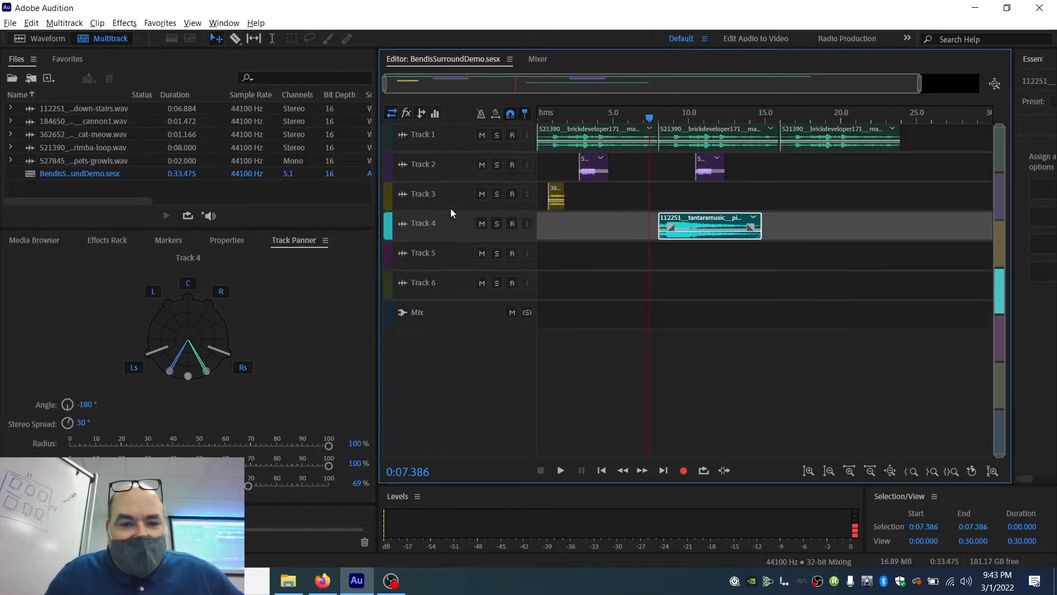
pyautogui.scroll(4, 450, 208)
pyautogui.scroll(-1, 450, 208)
pyautogui.scroll(1, 450, 208)
pyautogui.scroll(-1, 450, 209)
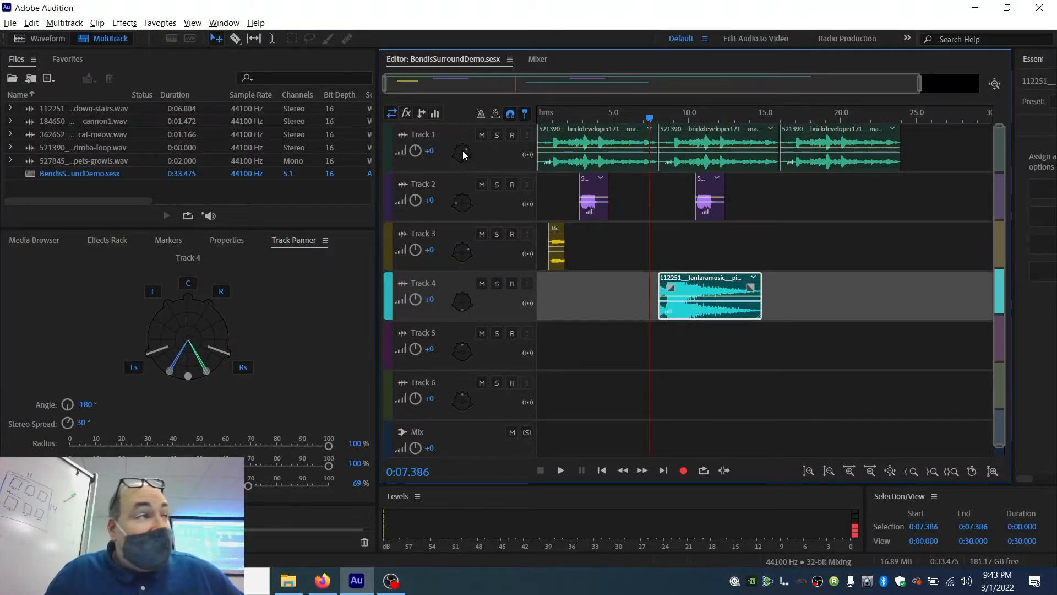
pyautogui.scroll(1, 464, 165)
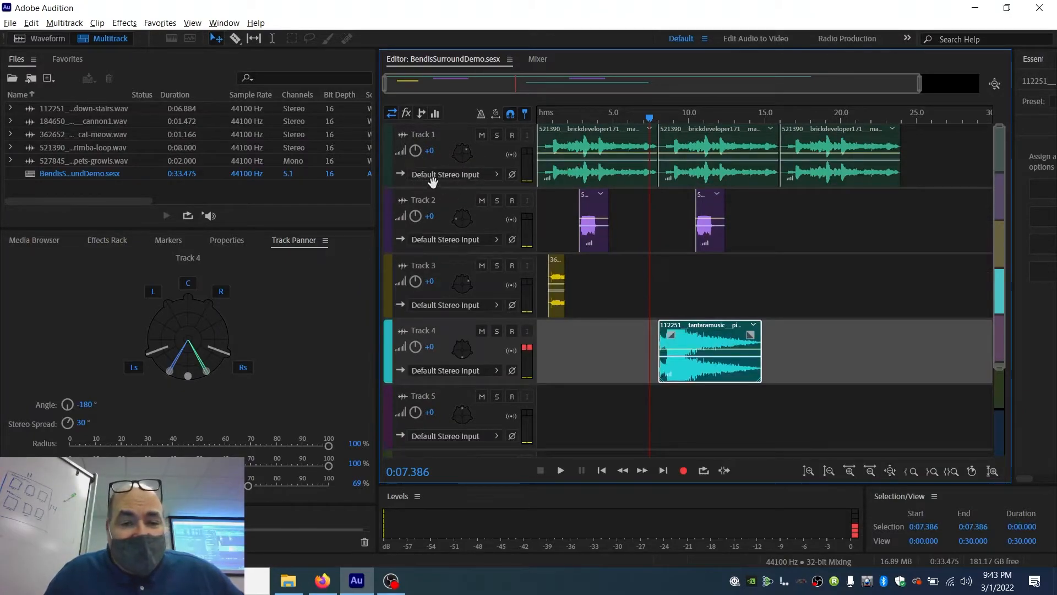
pyautogui.scroll(1, 476, 179)
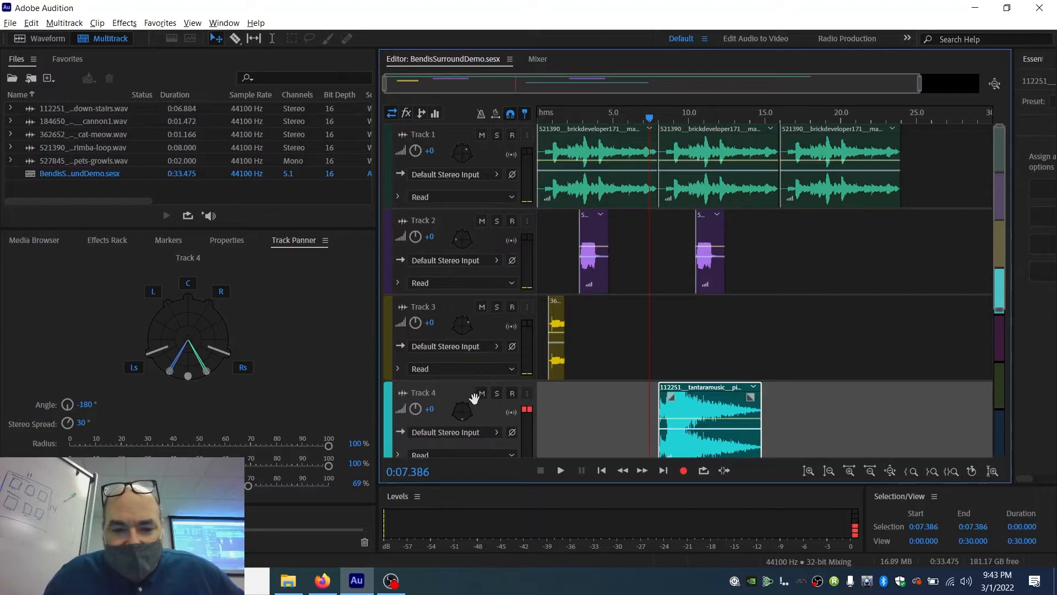
# - Set Track 4's automation mode to Write
pyautogui.scroll(-2, 475, 398)
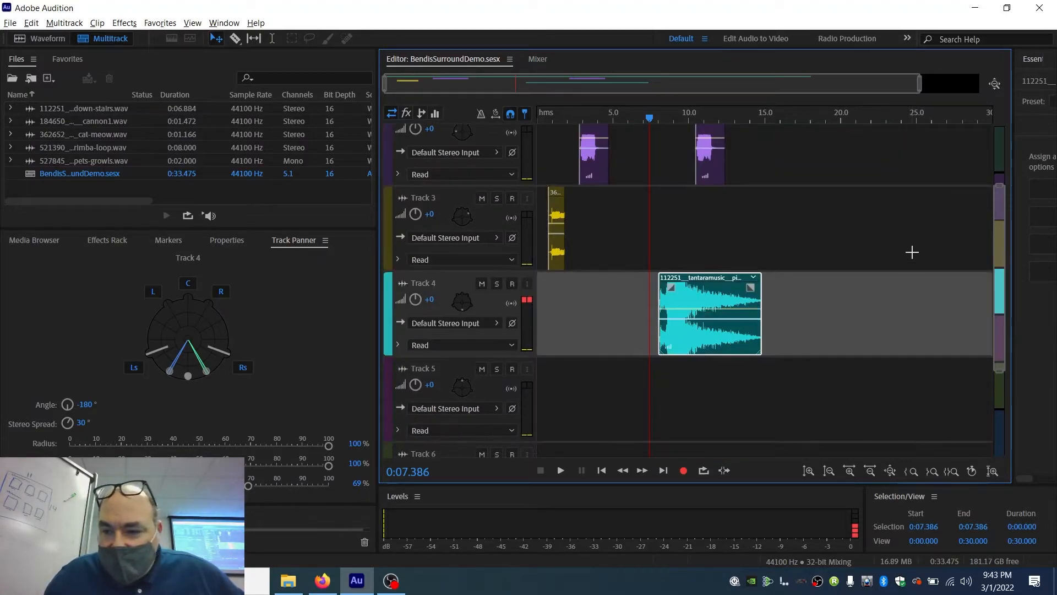
pyautogui.moveTo(1002, 206); pyautogui.dragTo(1002, 237)
pyautogui.scroll(-1, 497, 260)
pyautogui.scroll(1, 497, 260)
pyautogui.click(511, 284)
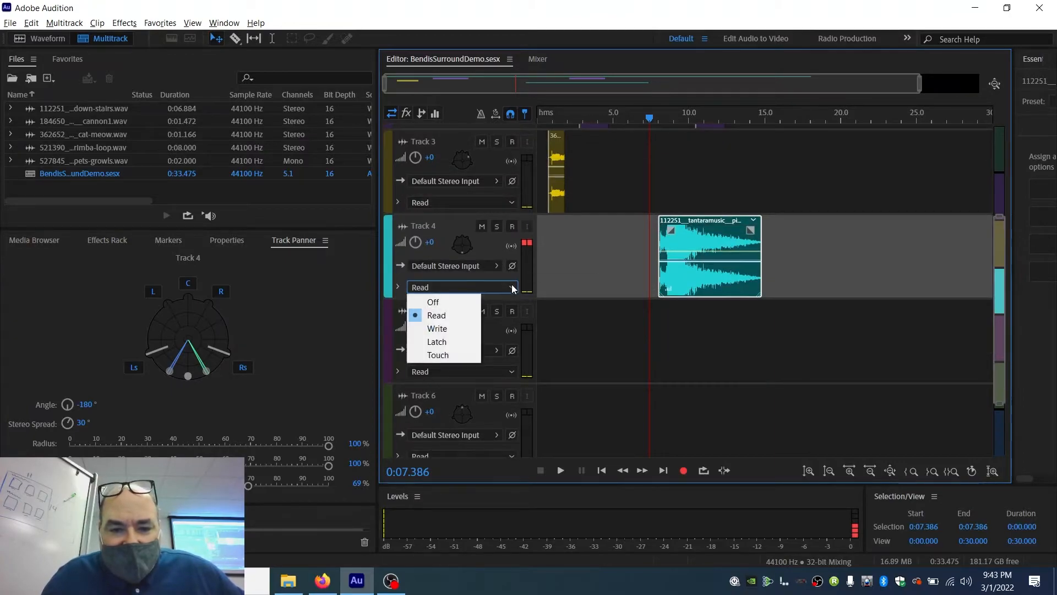
pyautogui.click(448, 328)
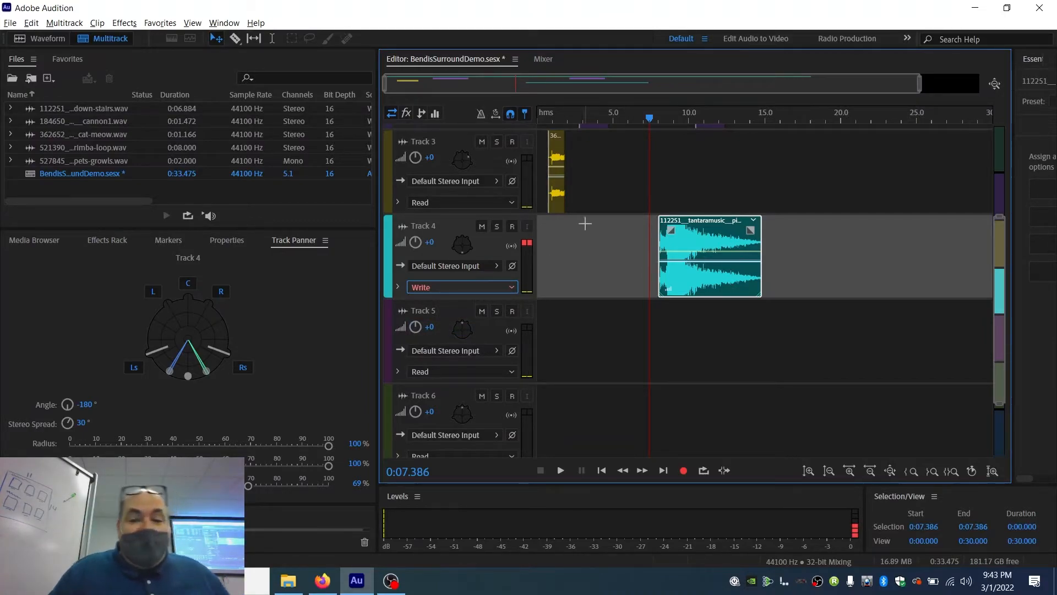
# - Play the session from about 5.8 s while moving Track 4's surround pan point around the room to write automation, and stop playback past the clip
pyautogui.moveTo(649, 122); pyautogui.dragTo(626, 119)
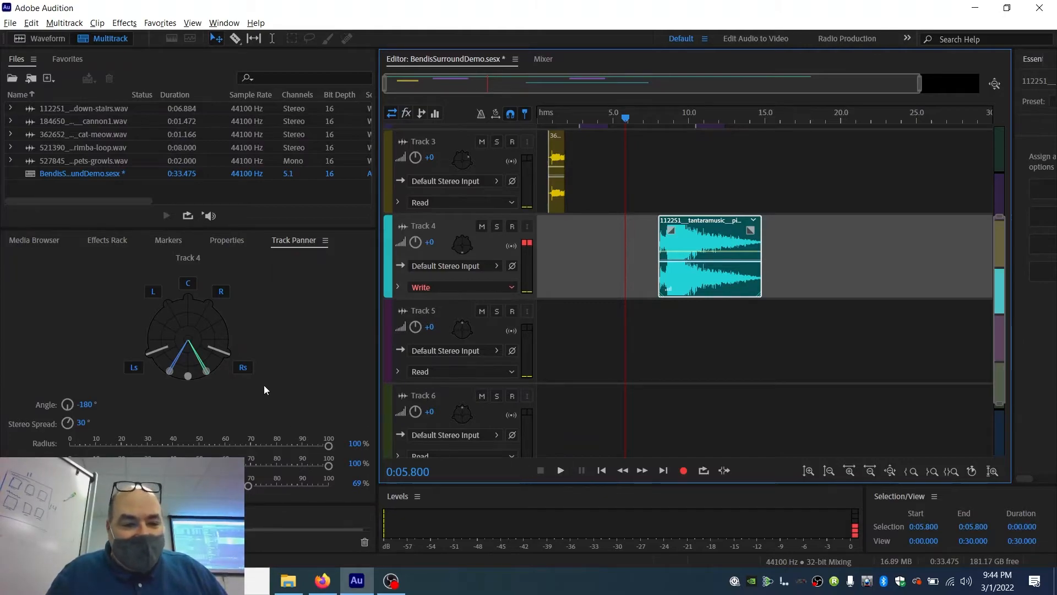
pyautogui.press('space')
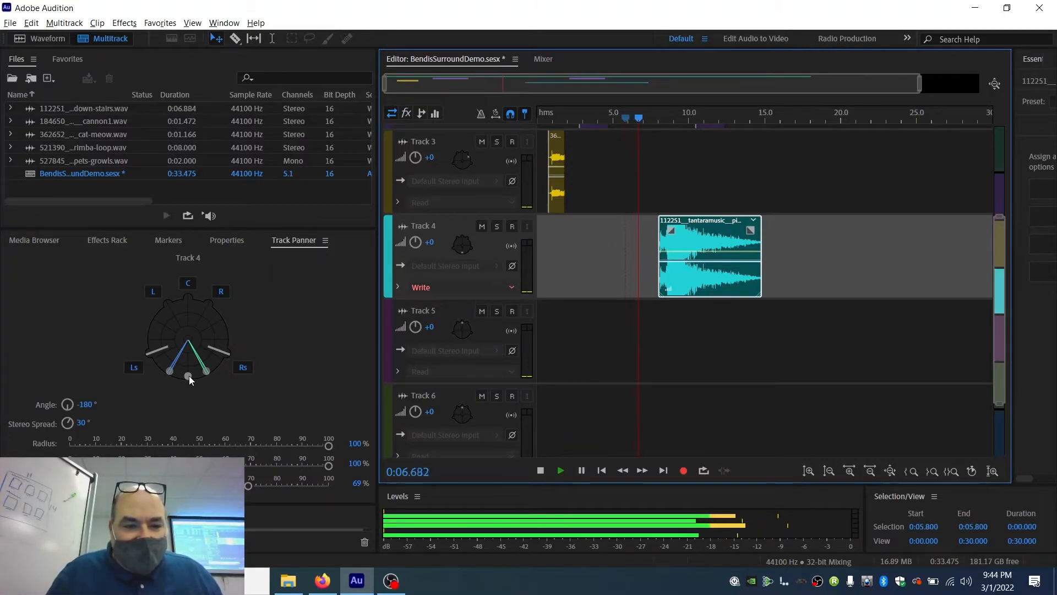
pyautogui.moveTo(190, 375)
pyautogui.mouseDown()
pyautogui.moveTo(208, 318)
pyautogui.moveTo(181, 309)
pyautogui.moveTo(161, 330)
pyautogui.moveTo(180, 334)
pyautogui.moveTo(187, 359)
pyautogui.moveTo(172, 360)
pyautogui.moveTo(159, 339)
pyautogui.moveTo(206, 311)
pyautogui.moveTo(214, 325)
pyautogui.moveTo(187, 366)
pyautogui.mouseUp()
pyautogui.press('space')
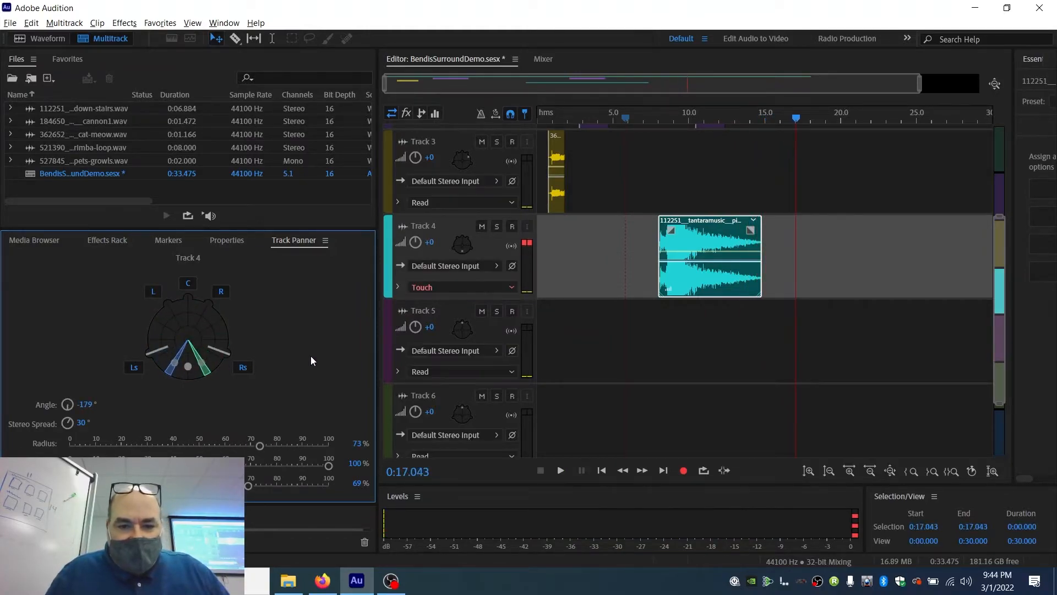
# - Set Track 4's automation mode to Read and put the playhead just ahead of its clip at about 7.6 s
pyautogui.click(513, 287)
pyautogui.click(437, 316)
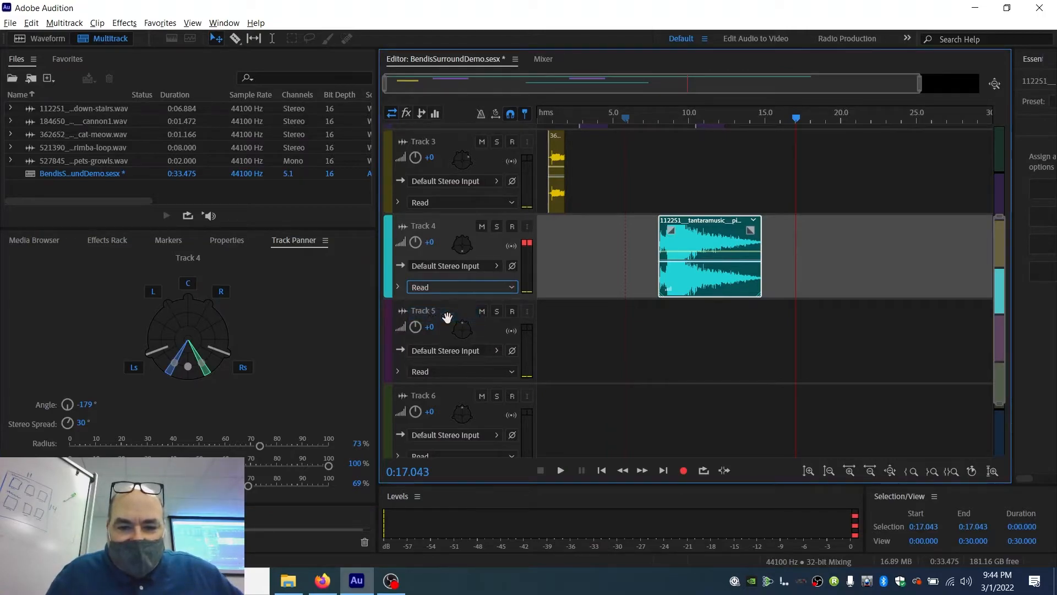
pyautogui.moveTo(722, 118); pyautogui.dragTo(652, 126)
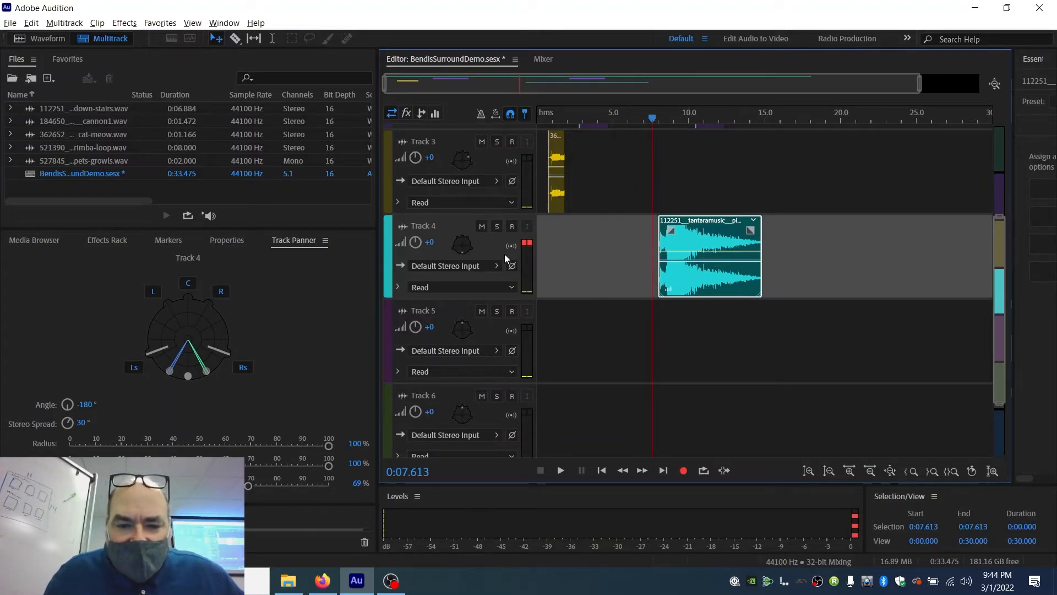
# - Look through Track 4's input, output and automation mode options for a way to display the pan automation
pyautogui.scroll(2, 505, 254)
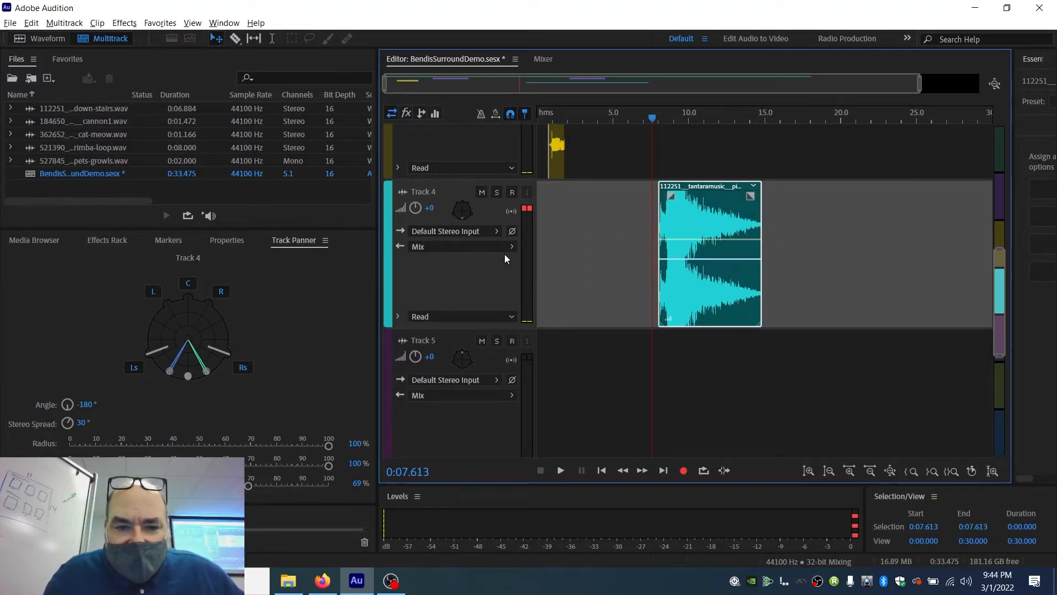
pyautogui.scroll(-1, 504, 253)
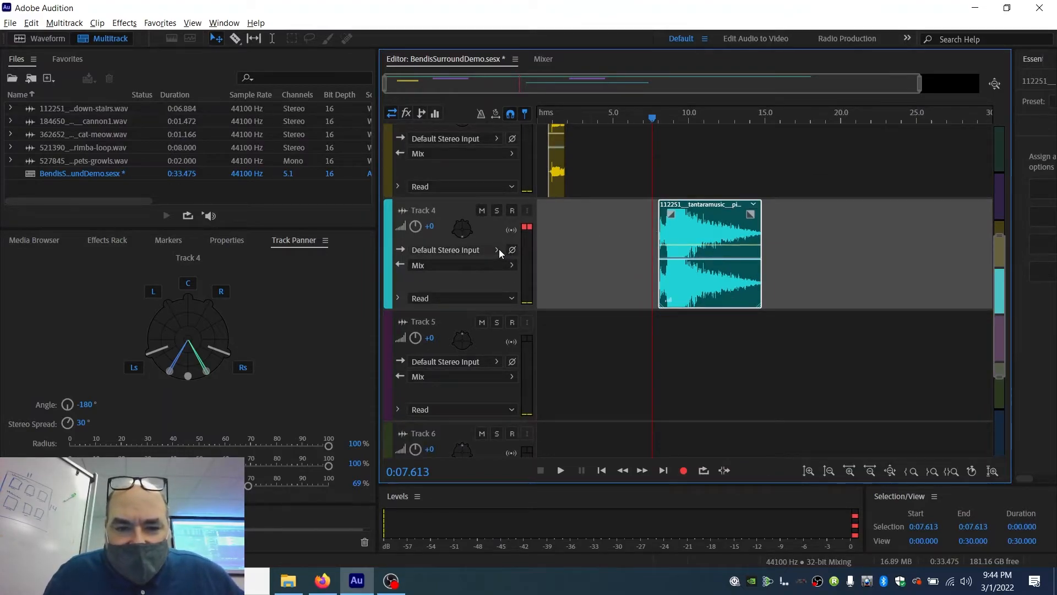
pyautogui.click(498, 250)
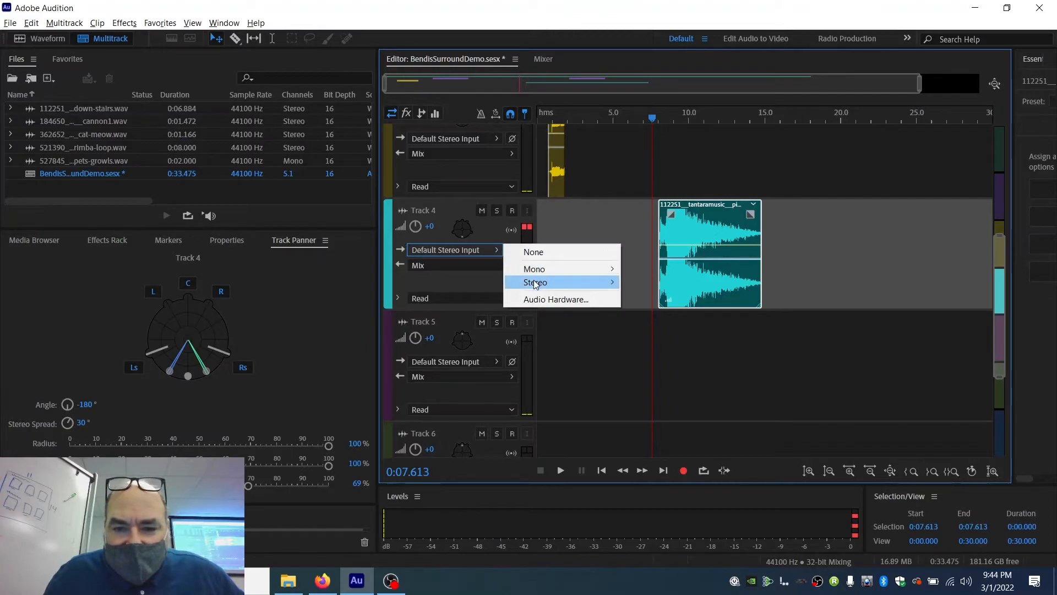
pyautogui.moveTo(530, 272)
pyautogui.click(494, 233)
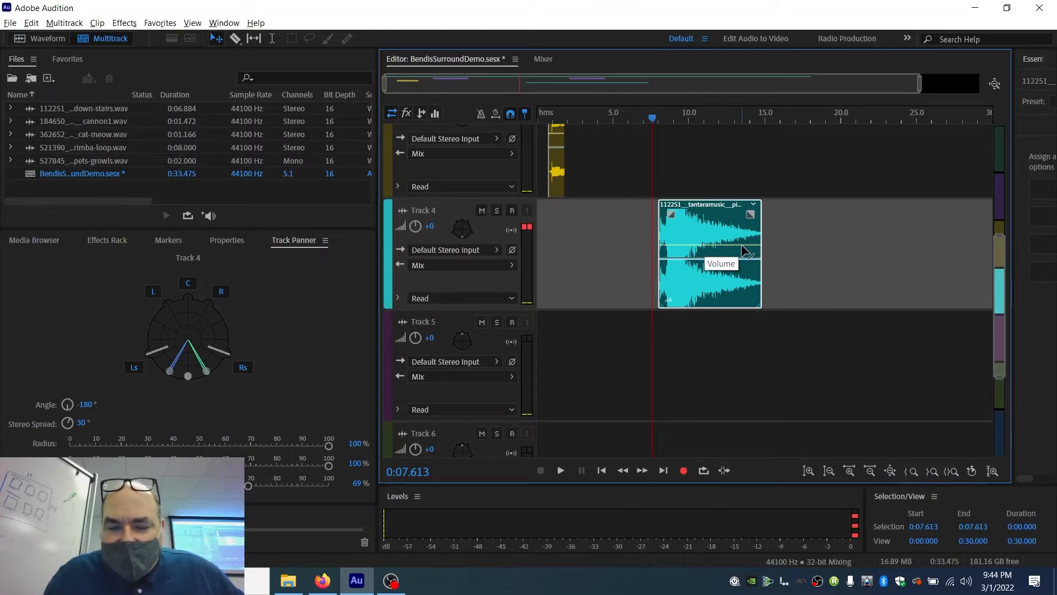
pyautogui.click(506, 298)
pyautogui.click(507, 297)
pyautogui.click(504, 265)
pyautogui.click(491, 283)
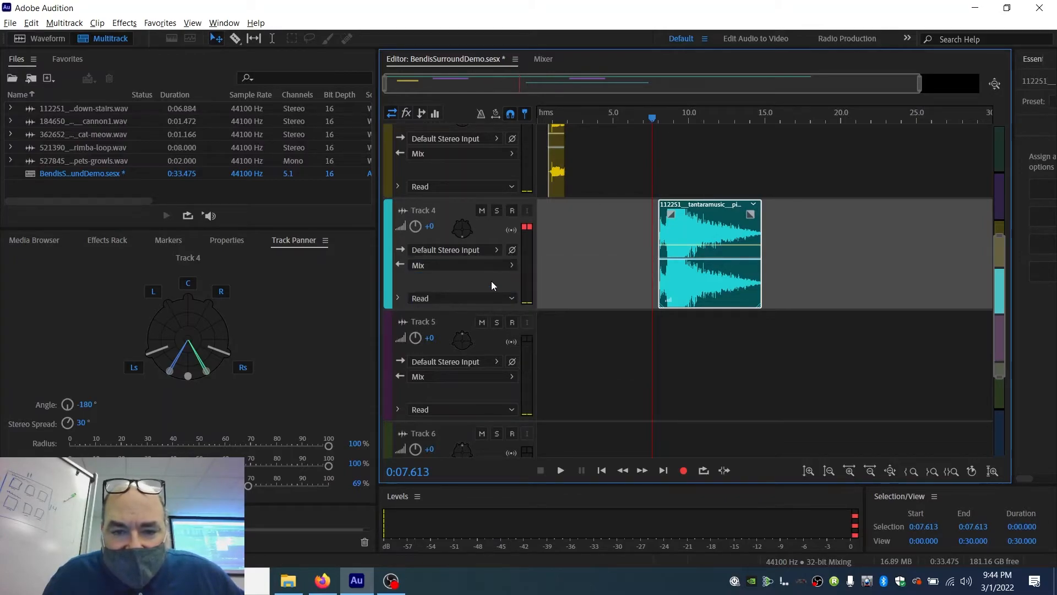
pyautogui.scroll(1, 491, 283)
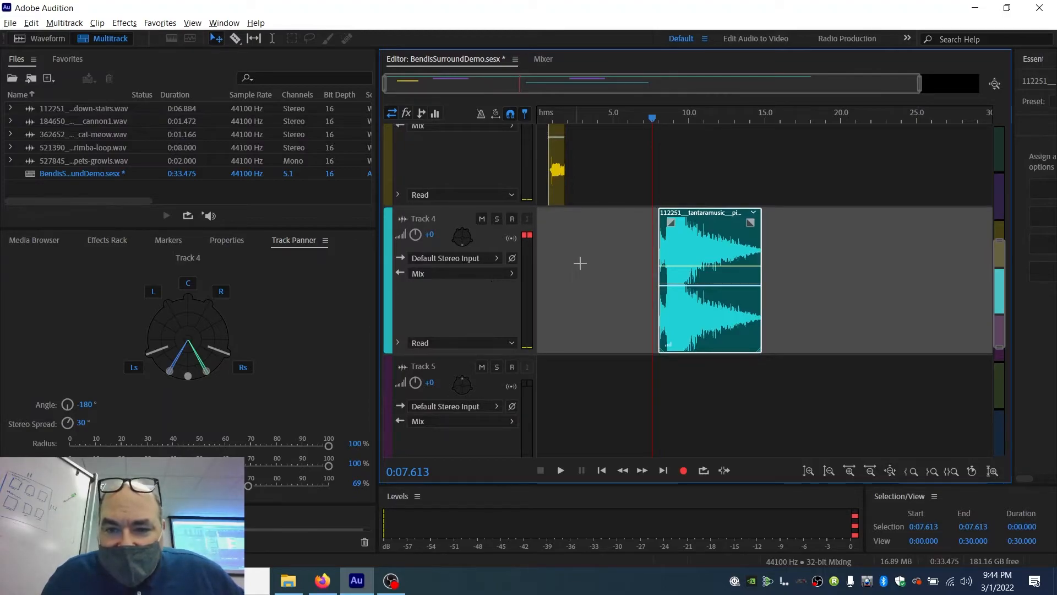
# - Check the Track 4 clip's commands, effects list and volume envelope options for the recorded pan automation
pyautogui.rightClick(714, 261)
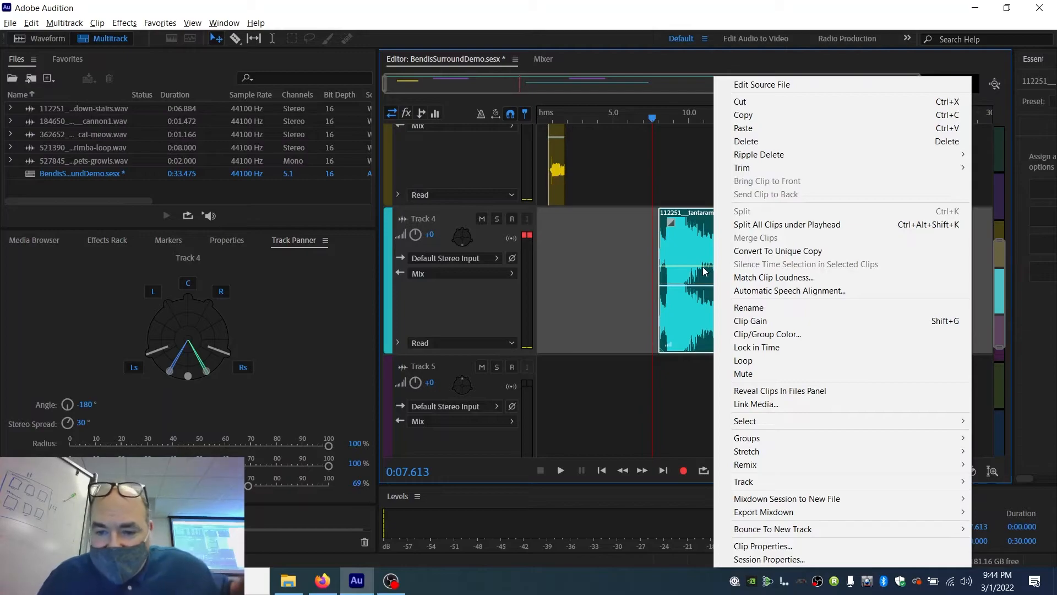
pyautogui.click(632, 276)
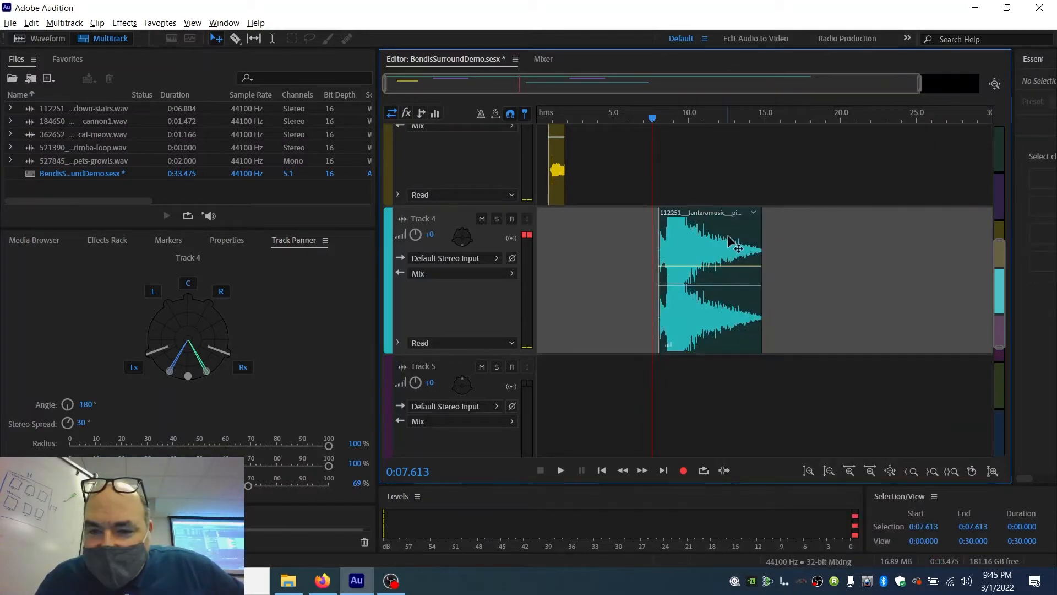
pyautogui.click(752, 214)
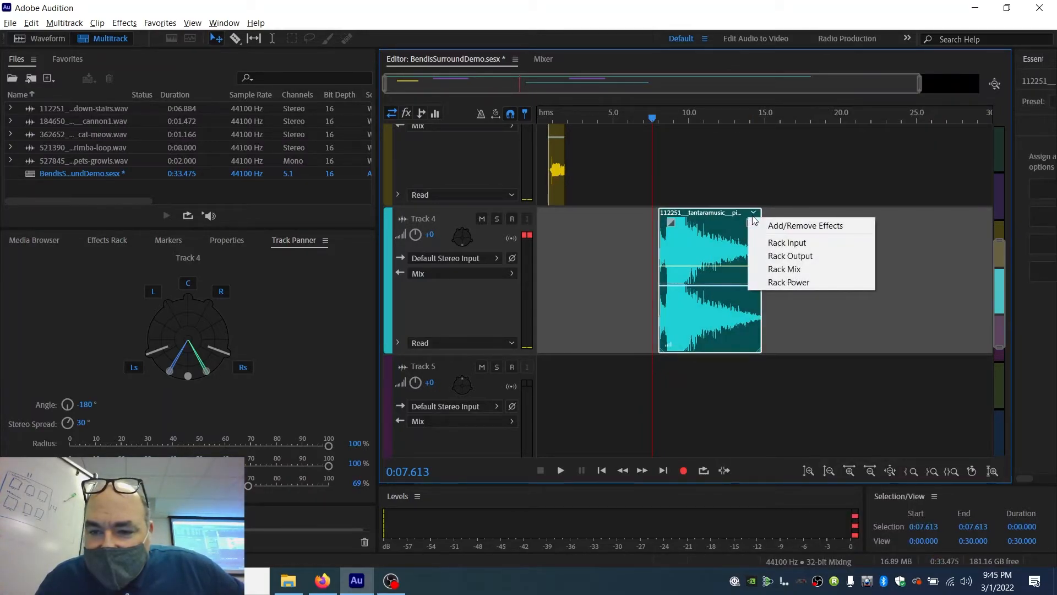
pyautogui.click(699, 267)
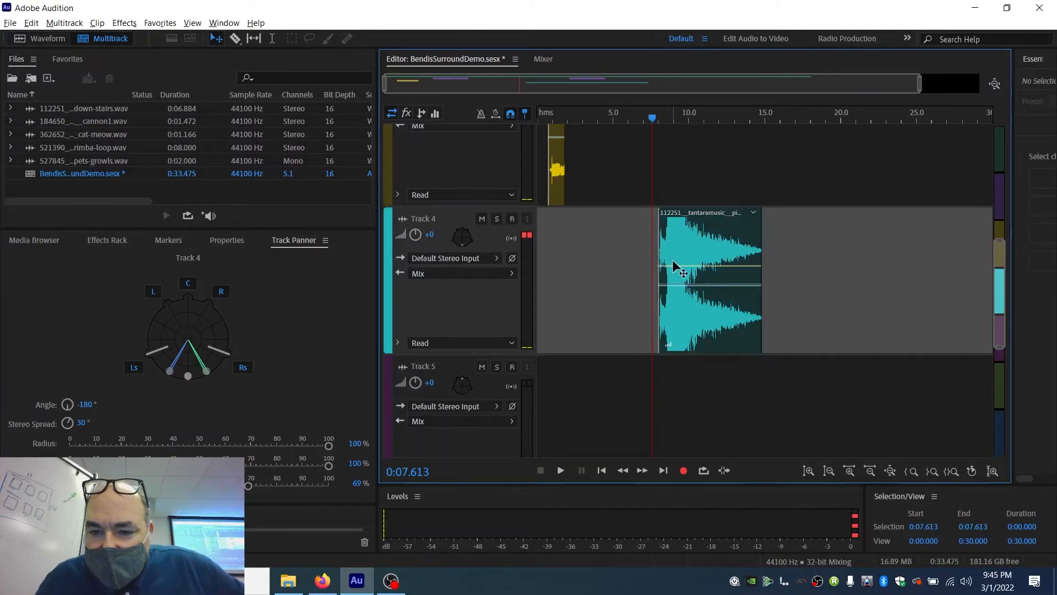
pyautogui.click(685, 266)
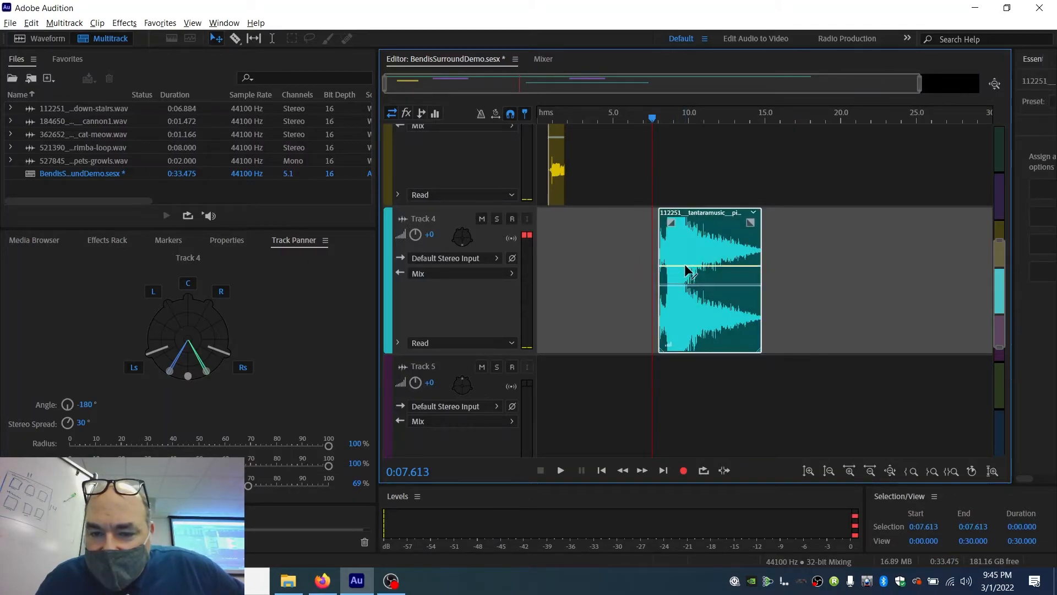
pyautogui.rightClick(686, 266)
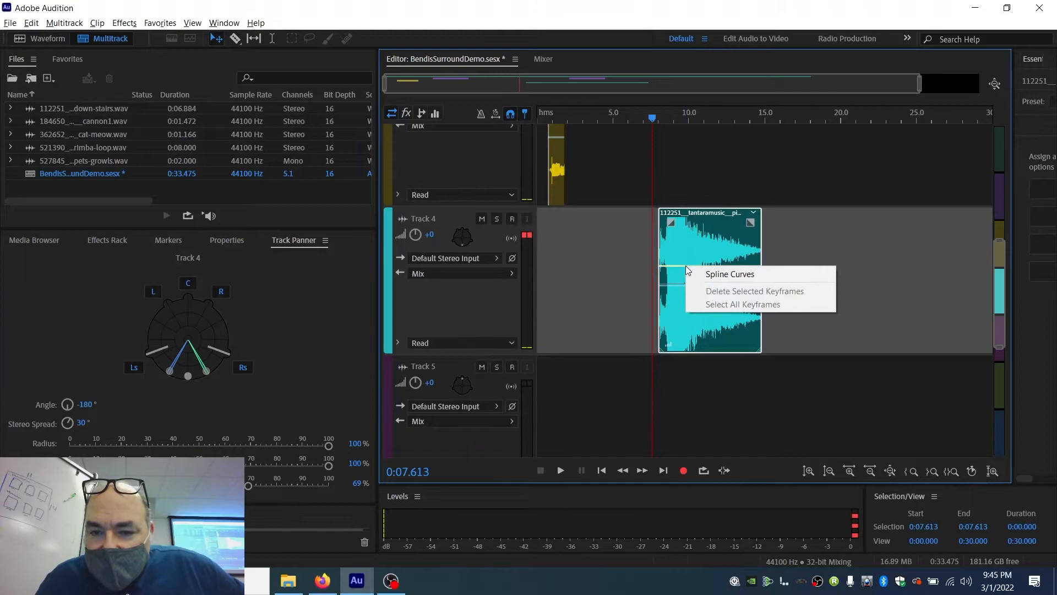
pyautogui.click(639, 270)
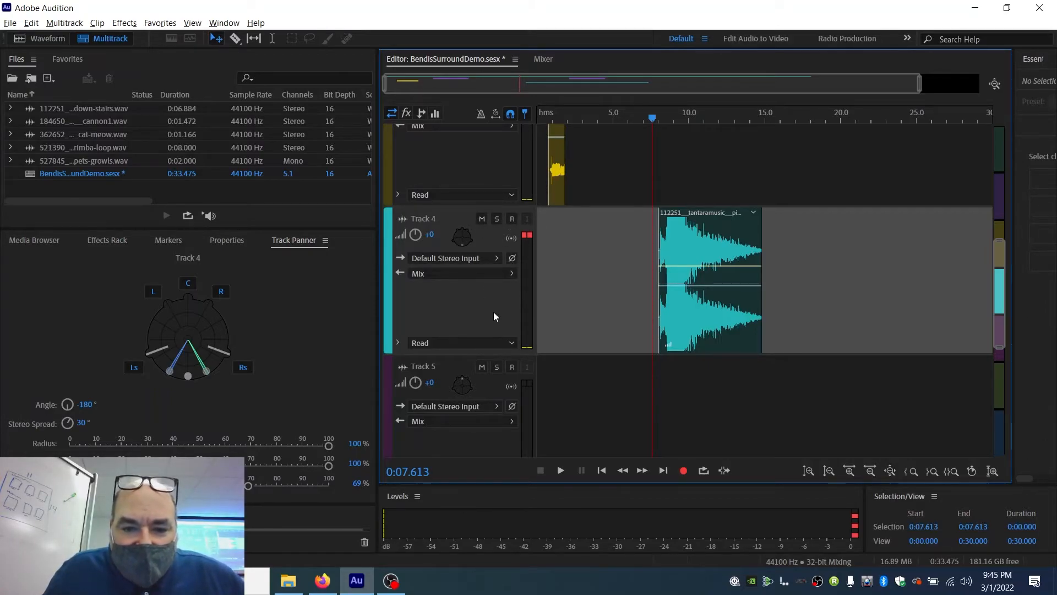
# - Expand Track 4's automation lane and bring the whole lane into view
pyautogui.scroll(-2, 493, 312)
pyautogui.scroll(1, 494, 311)
pyautogui.scroll(2, 494, 306)
pyautogui.scroll(-1, 493, 306)
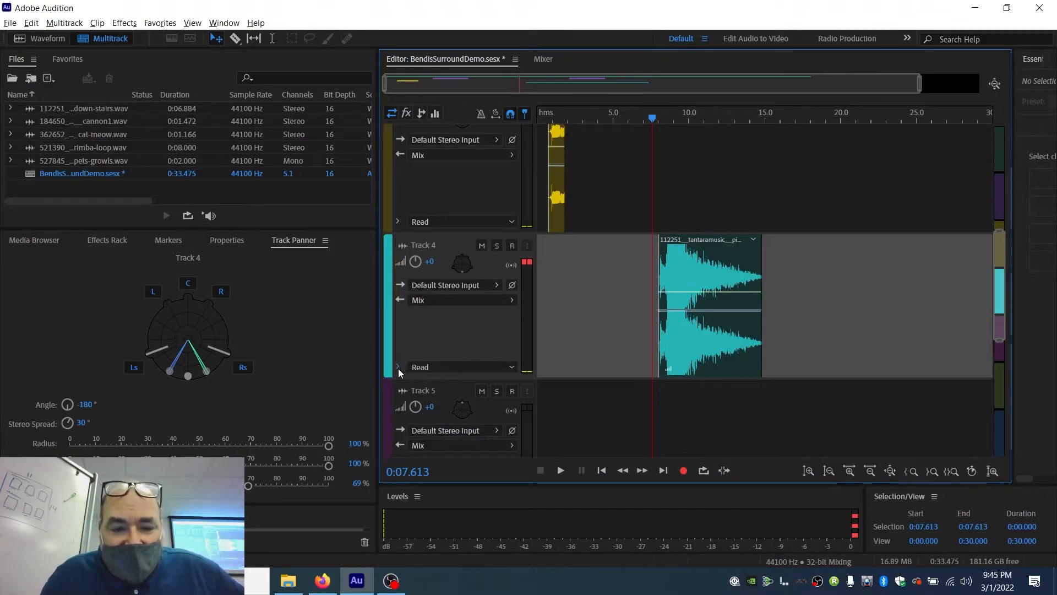
pyautogui.click(398, 367)
pyautogui.scroll(-1, 418, 352)
pyautogui.scroll(1, 417, 353)
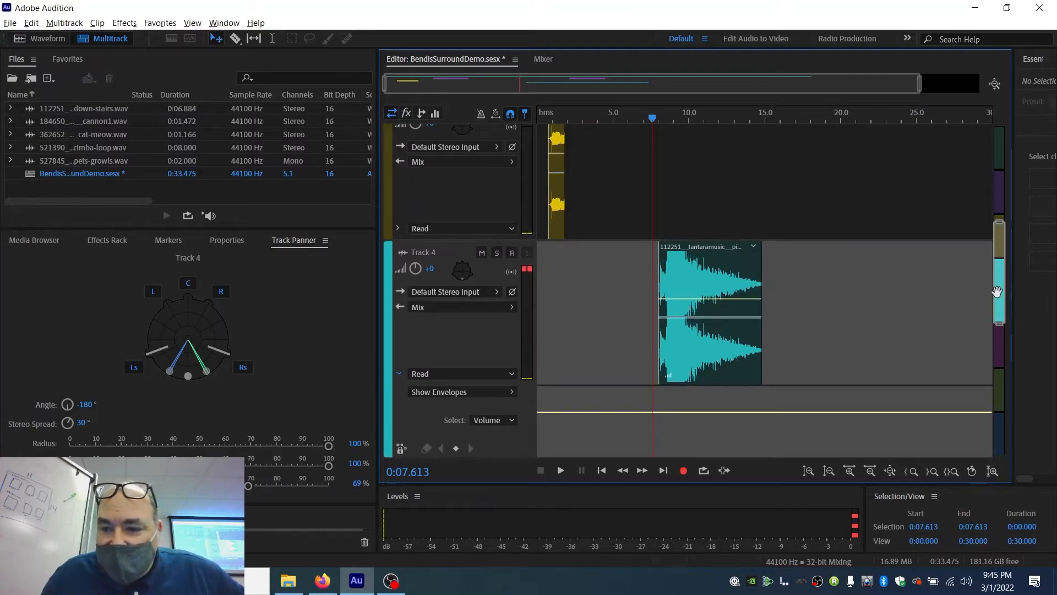
pyautogui.moveTo(1000, 291); pyautogui.dragTo(1005, 314)
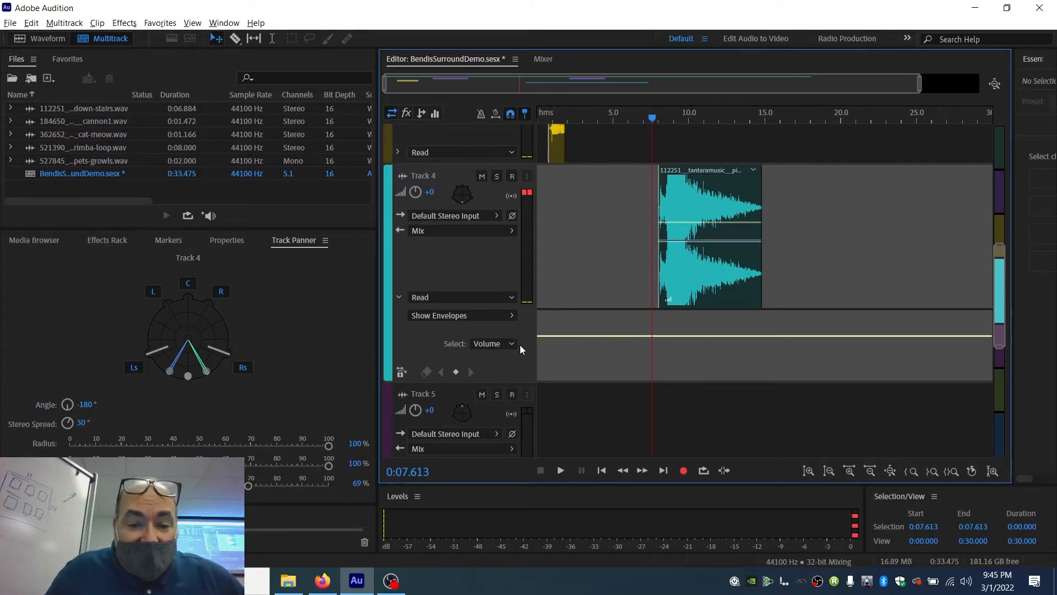
# - Show the Pan: Center and Pan: Radius envelopes in Track 4's automation lane
pyautogui.click(502, 344)
pyautogui.click(507, 319)
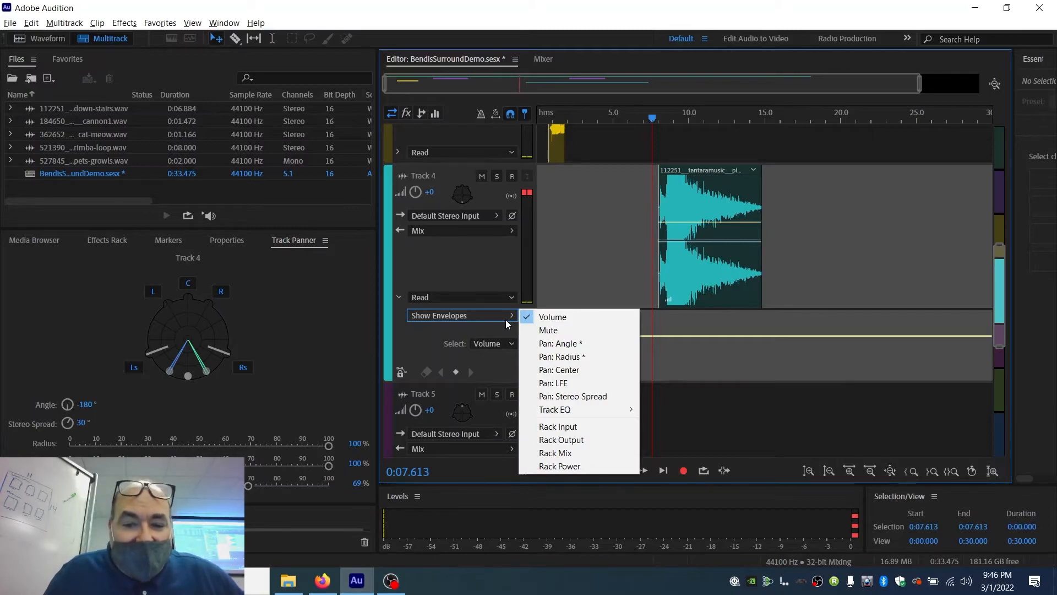
pyautogui.click(557, 370)
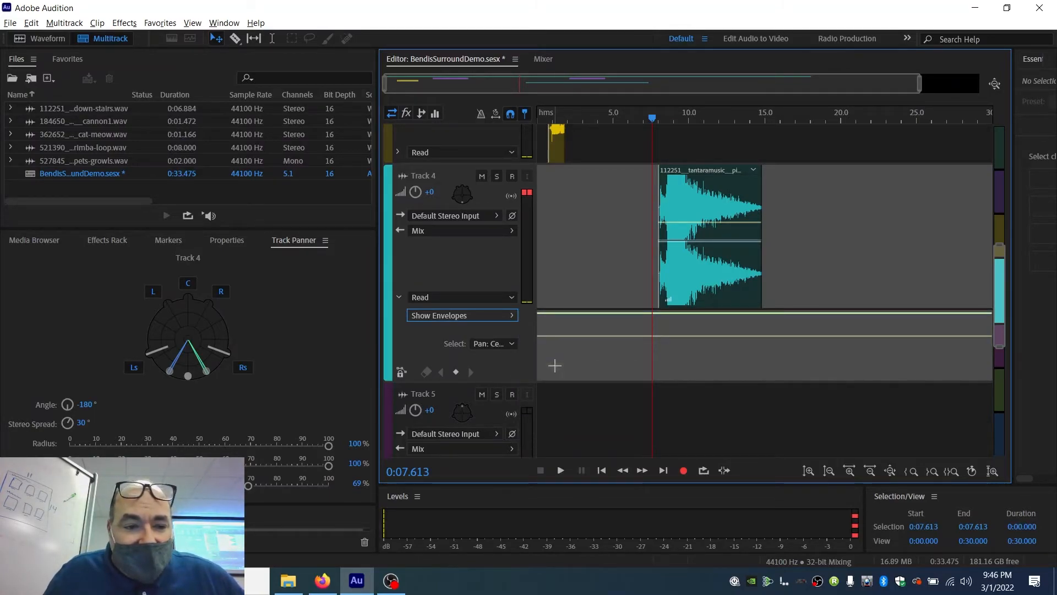
pyautogui.click(511, 344)
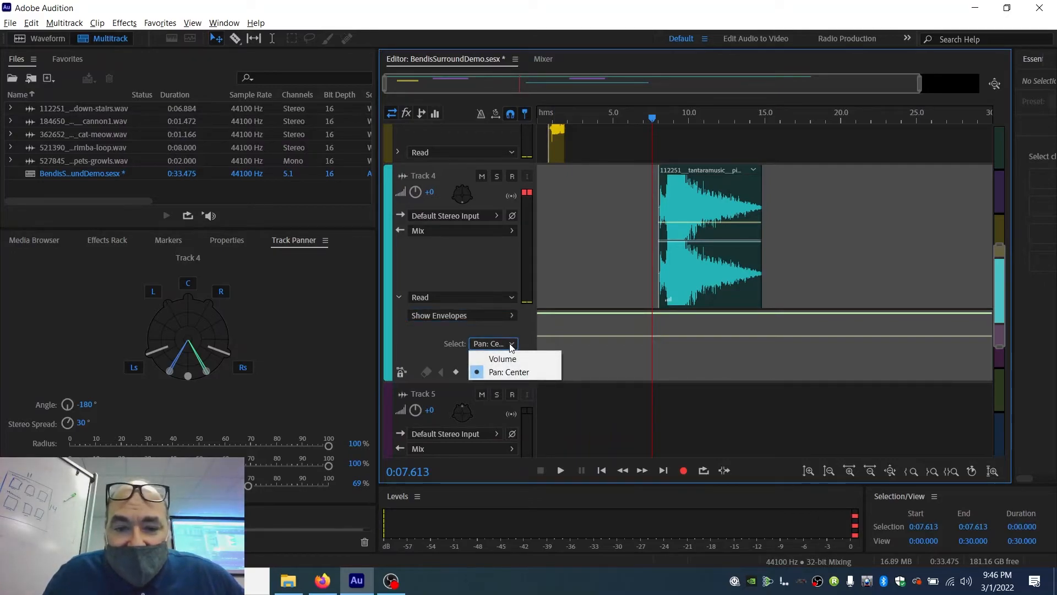
pyautogui.click(511, 344)
pyautogui.click(509, 315)
pyautogui.click(552, 356)
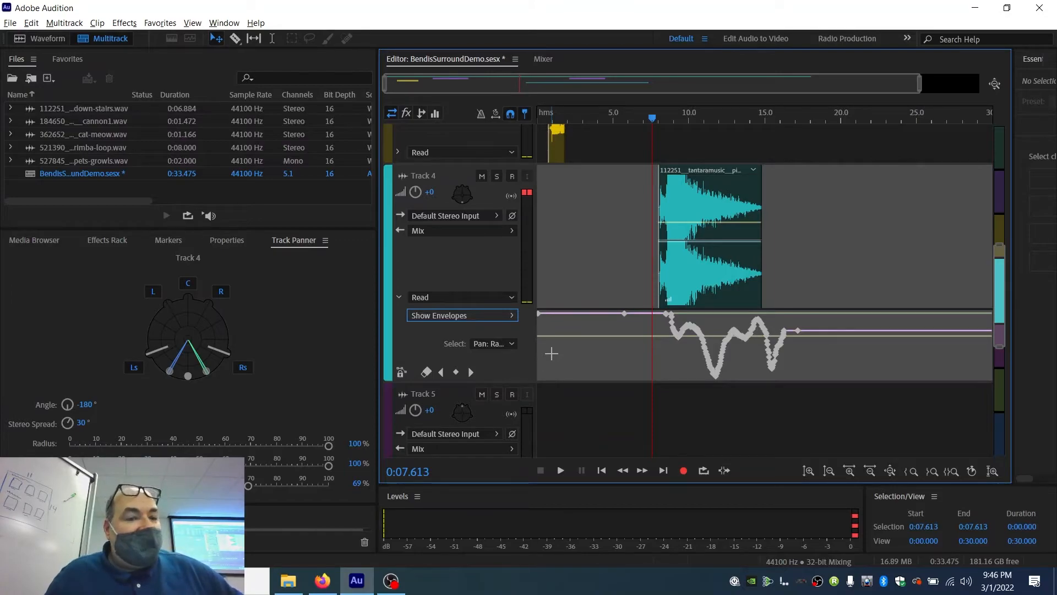
# - Show Track 4's Pan: Angle envelope and hide its Pan: Center envelope
pyautogui.click(511, 320)
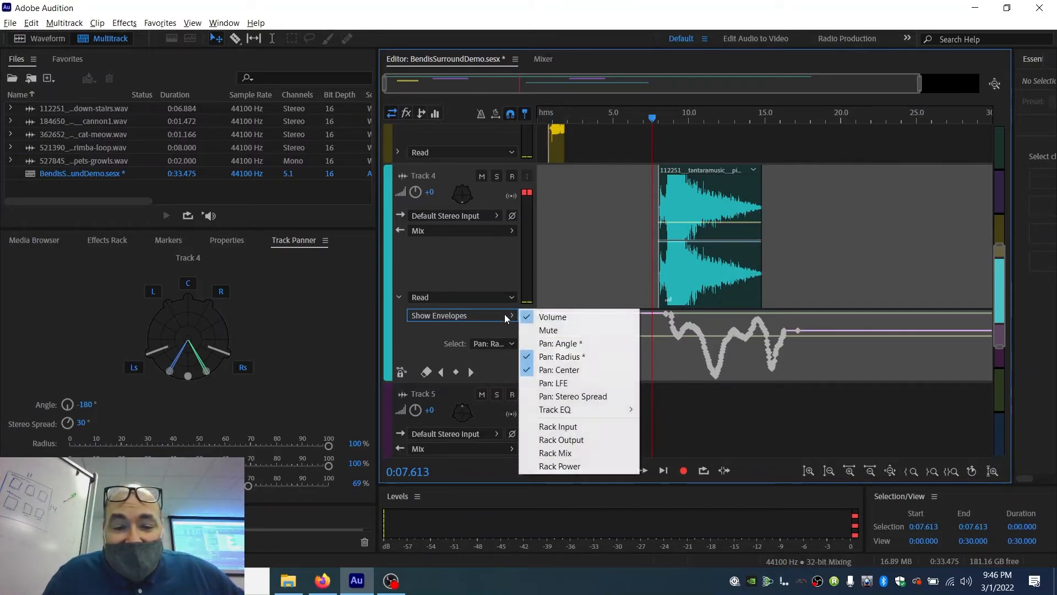
pyautogui.click(540, 343)
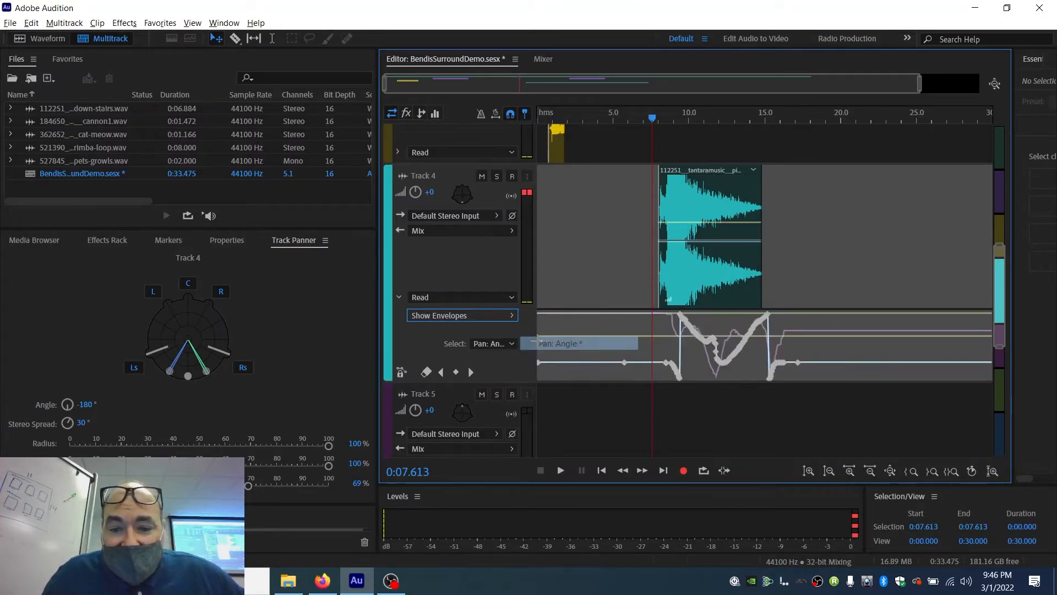
pyautogui.click(498, 318)
pyautogui.click(524, 373)
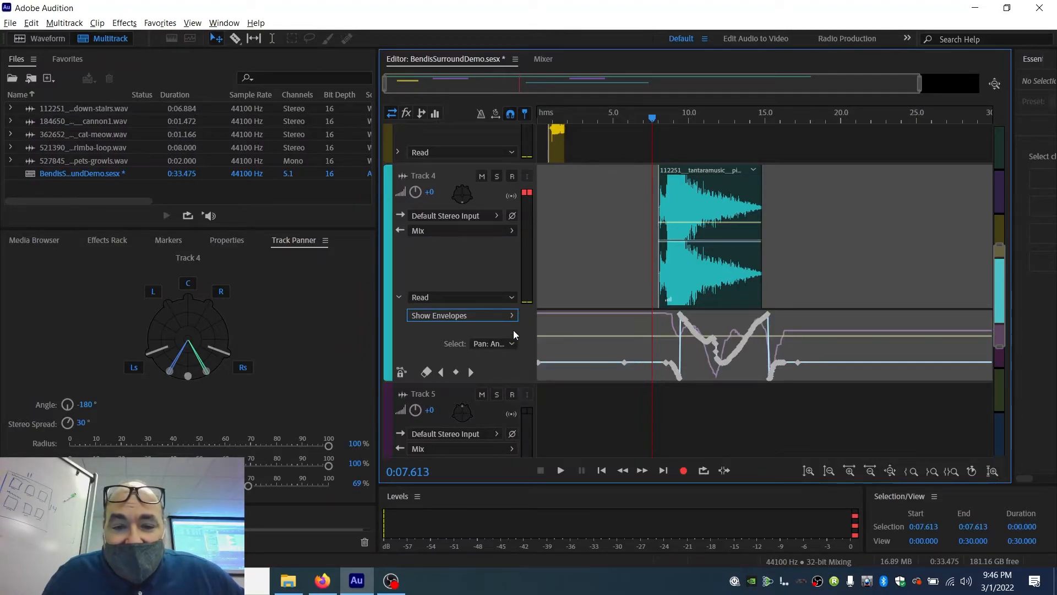
# - Show Track 4's Pan: LFE envelope and hide it again
pyautogui.click(513, 321)
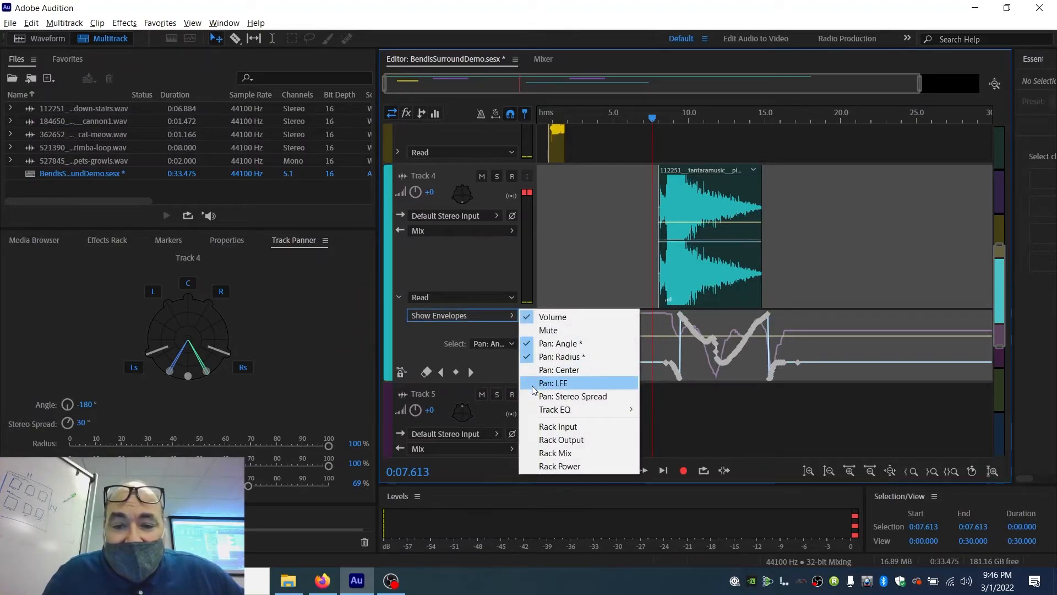
pyautogui.click(530, 383)
pyautogui.click(511, 316)
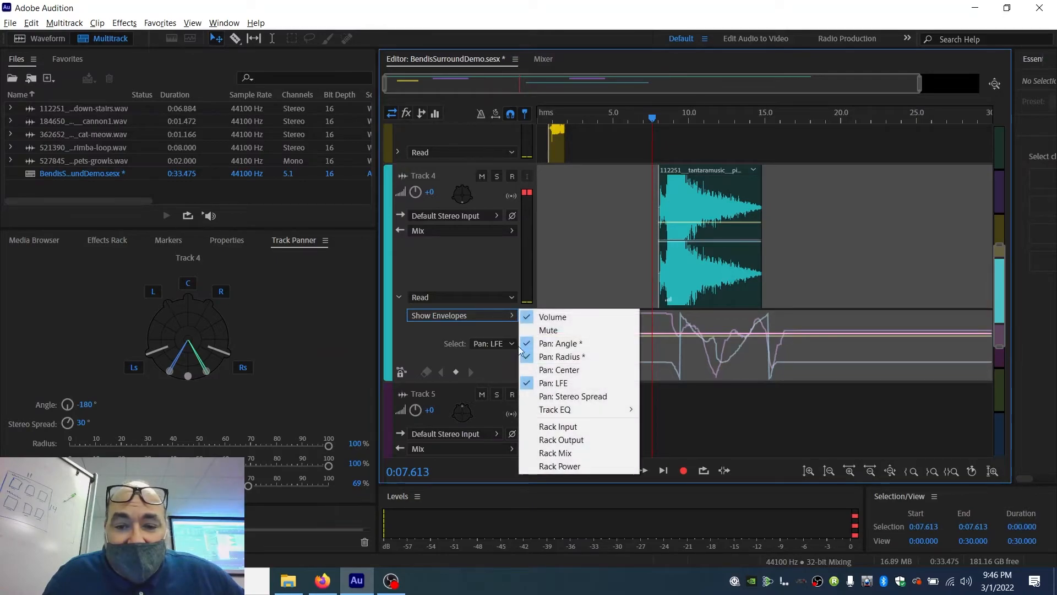
pyautogui.click(534, 383)
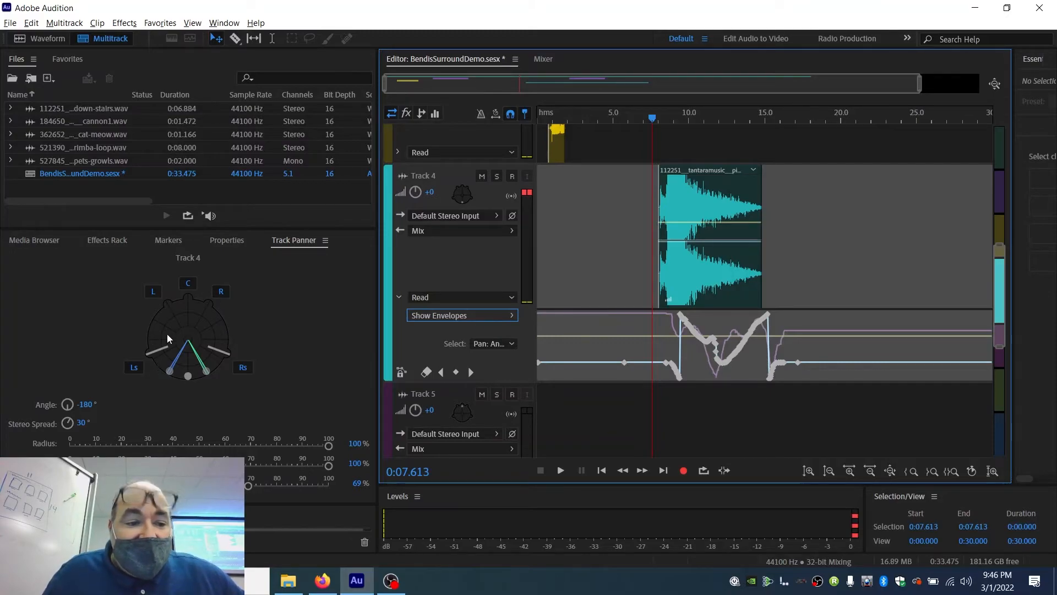
# - Show the Pan: Stereo Spread envelope in Track 4's automation lane
pyautogui.click(494, 319)
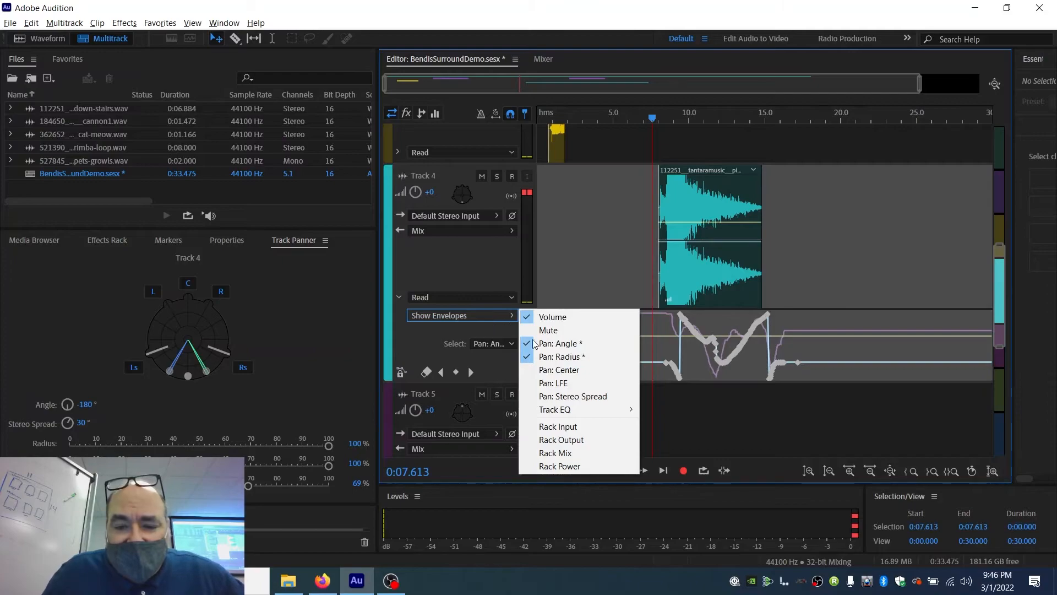
pyautogui.click(548, 396)
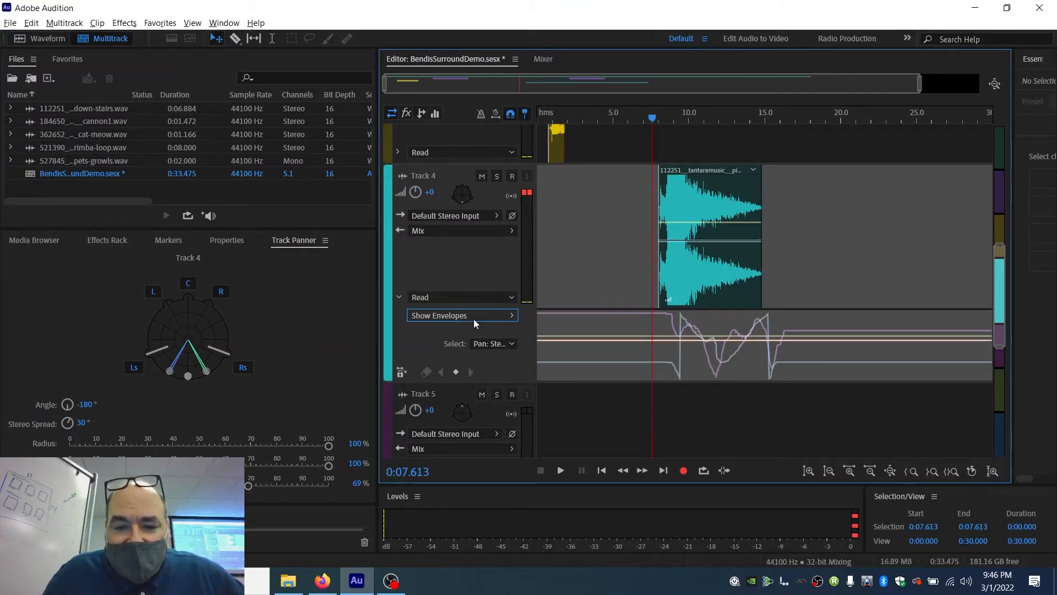
pyautogui.click(474, 317)
pyautogui.click(425, 334)
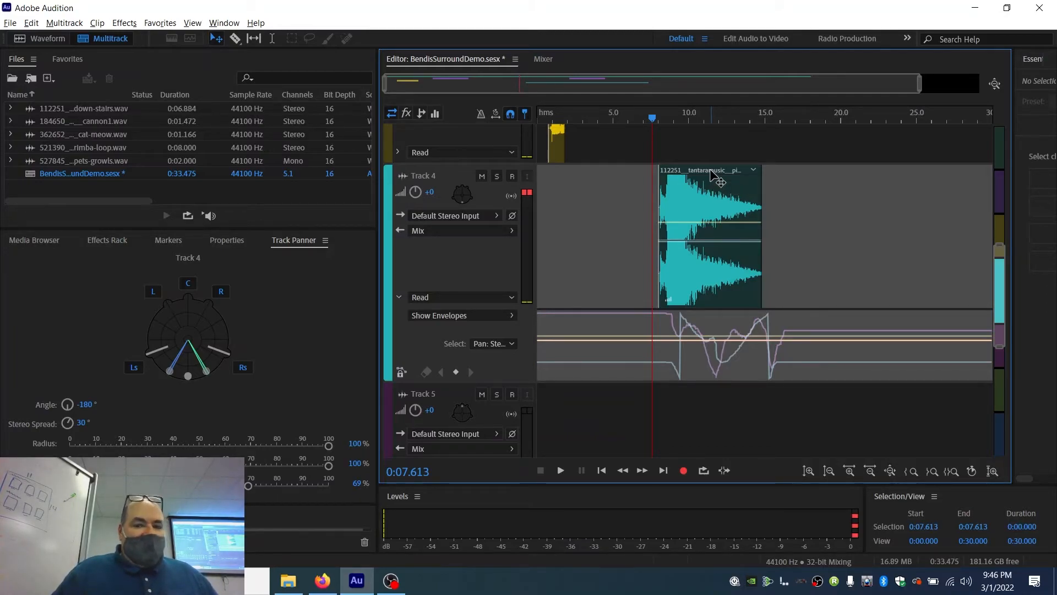
# - Move the Track 4 clip earlier on its track so it starts at about 1 s, away from the pan automation
pyautogui.moveTo(711, 176); pyautogui.dragTo(607, 175)
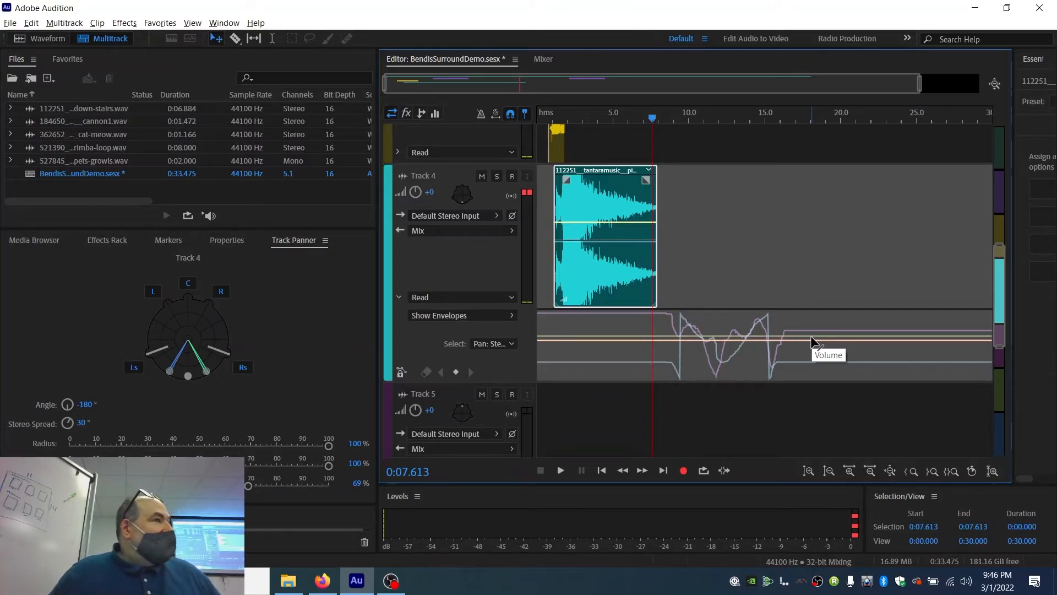
# - Shift the Track 4 clip to start at about 1.5 s, and set the track's automation to Write with the playhead at about 1 s
pyautogui.moveTo(593, 172); pyautogui.dragTo(612, 190)
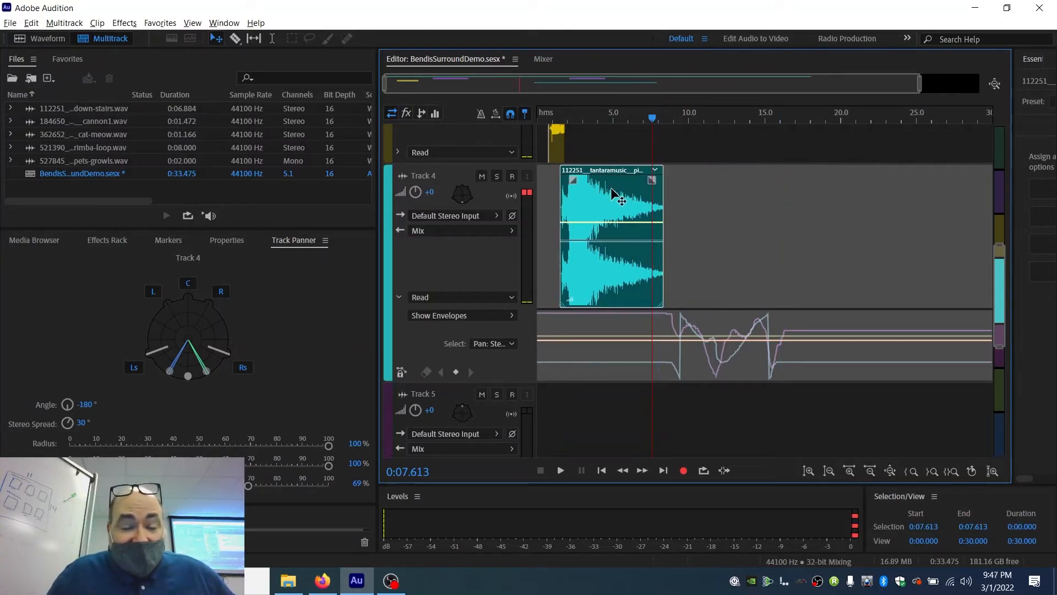
pyautogui.moveTo(564, 118); pyautogui.dragTo(552, 118)
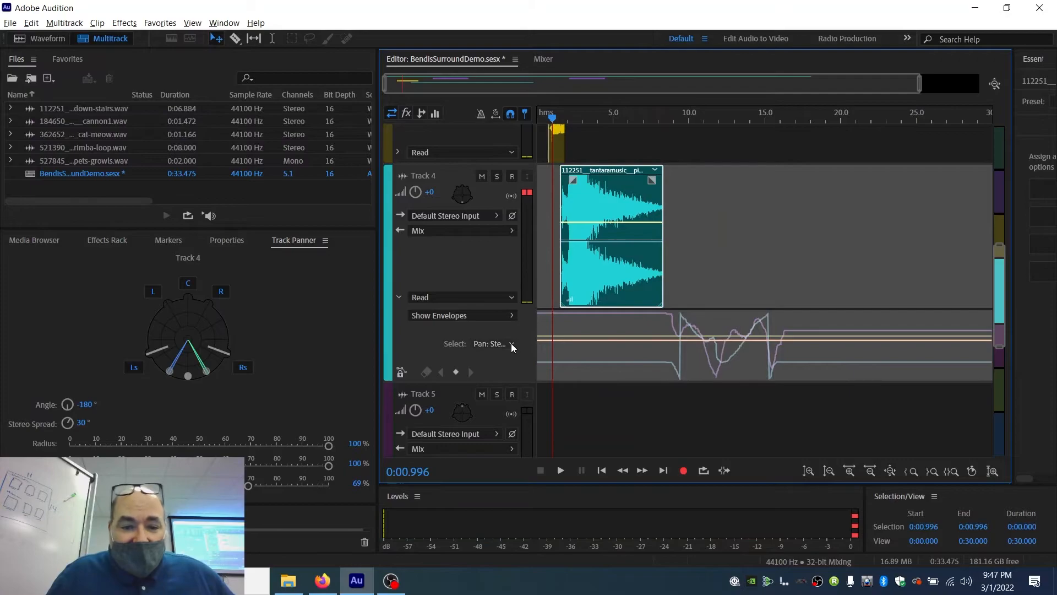
pyautogui.click(451, 297)
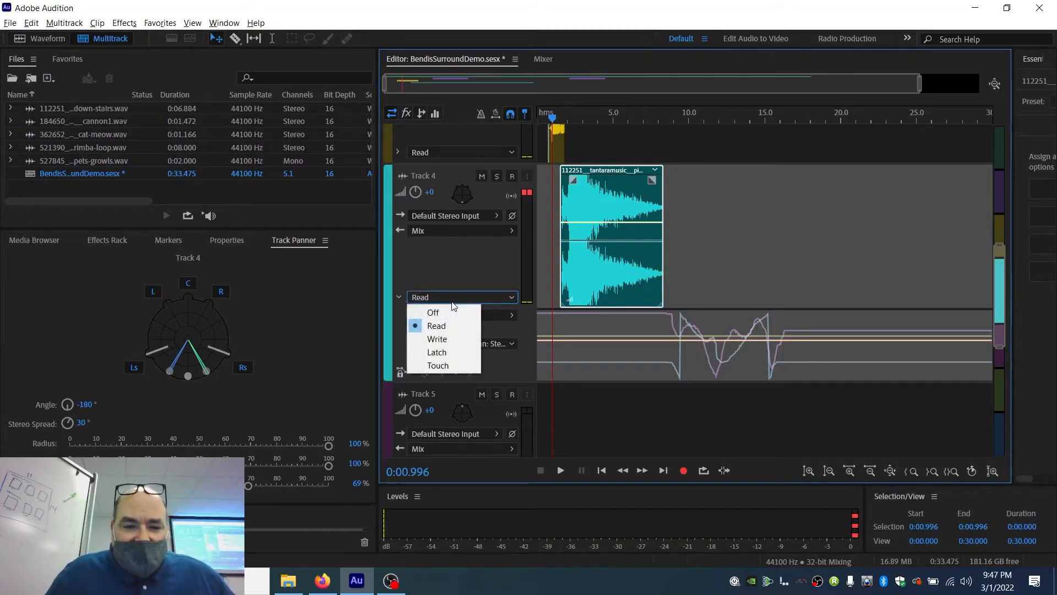
pyautogui.click(447, 343)
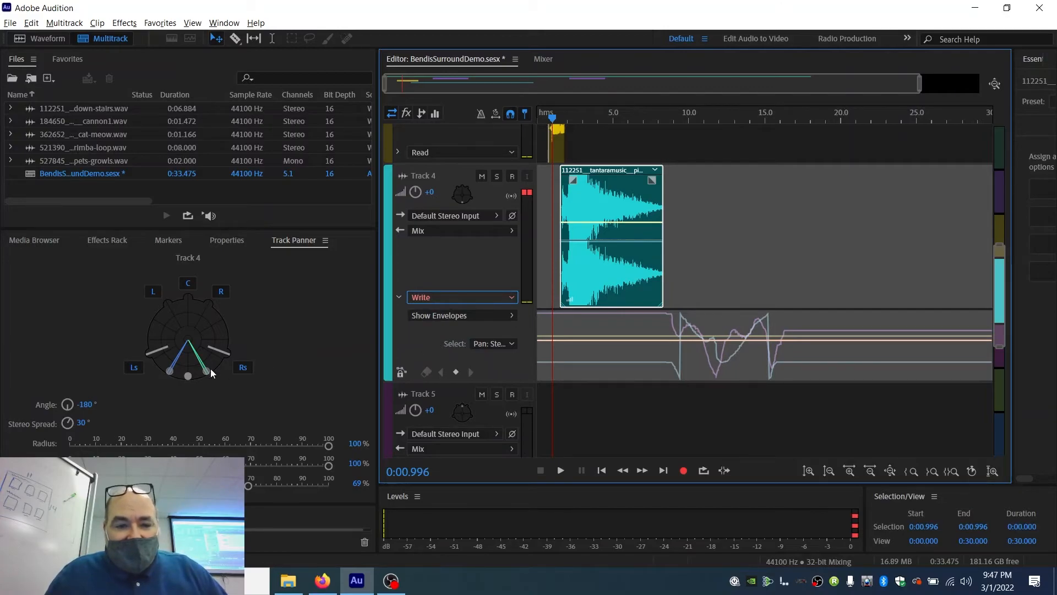
# - Record surround pan moves around the field on Track 4 during playback until about 9.9 s, and return its automation mode to Read
pyautogui.press('space')
pyautogui.moveTo(188, 376); pyautogui.dragTo(191, 325)
pyautogui.moveTo(190, 348)
pyautogui.mouseDown()
pyautogui.moveTo(212, 358)
pyautogui.moveTo(165, 352)
pyautogui.moveTo(189, 326)
pyautogui.moveTo(211, 332)
pyautogui.moveTo(188, 360)
pyautogui.moveTo(159, 347)
pyautogui.moveTo(181, 315)
pyautogui.mouseUp()
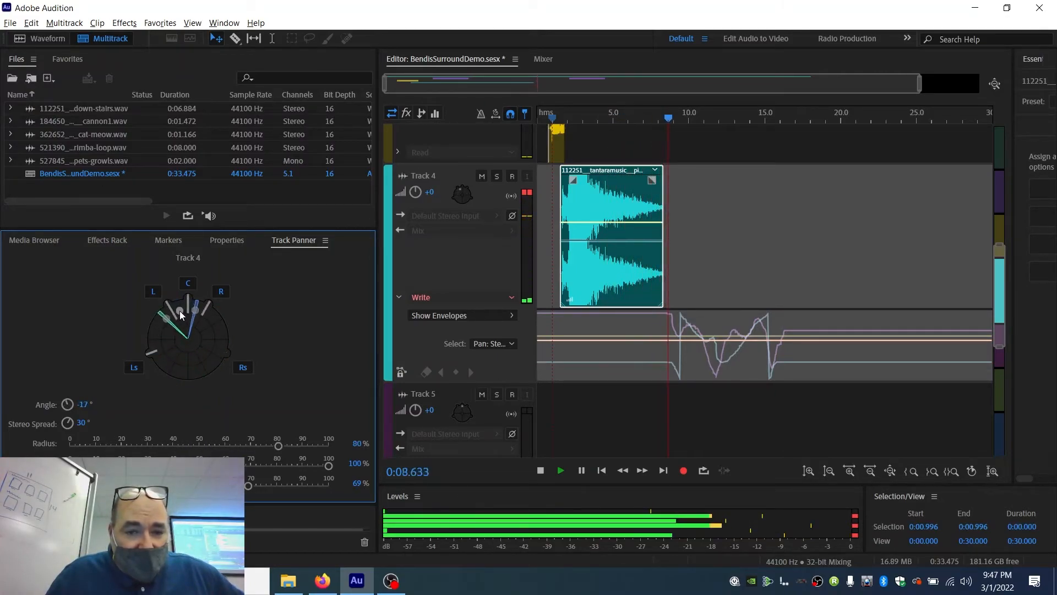
pyautogui.press('space')
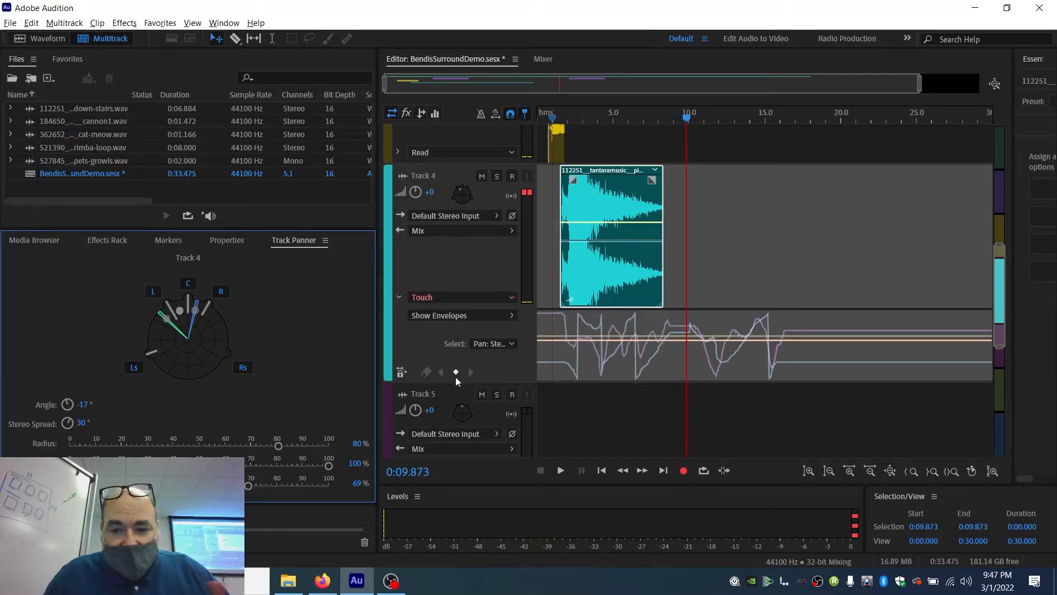
pyautogui.click(451, 299)
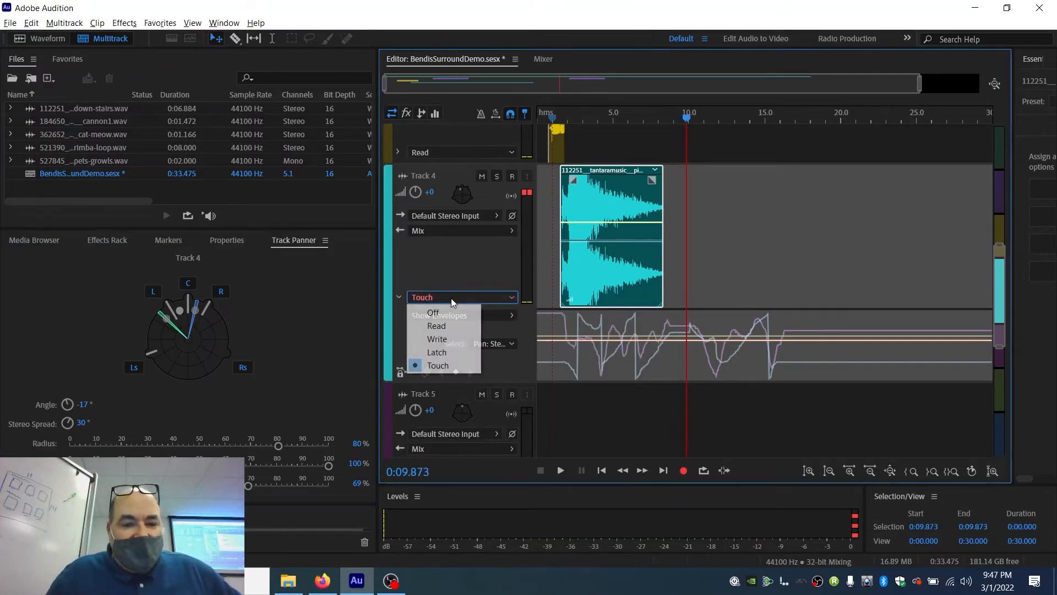
pyautogui.click(445, 325)
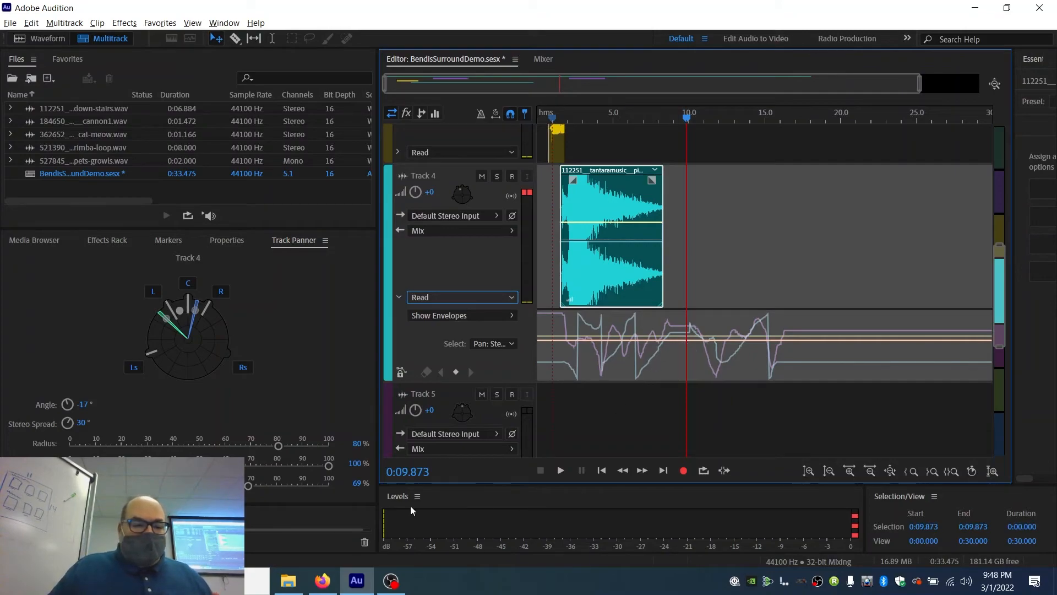
# - Pan Track 4 to a 105° angle with 41% radius and a 79% subwoofer level, and save the session
pyautogui.moveTo(182, 308); pyautogui.dragTo(203, 361)
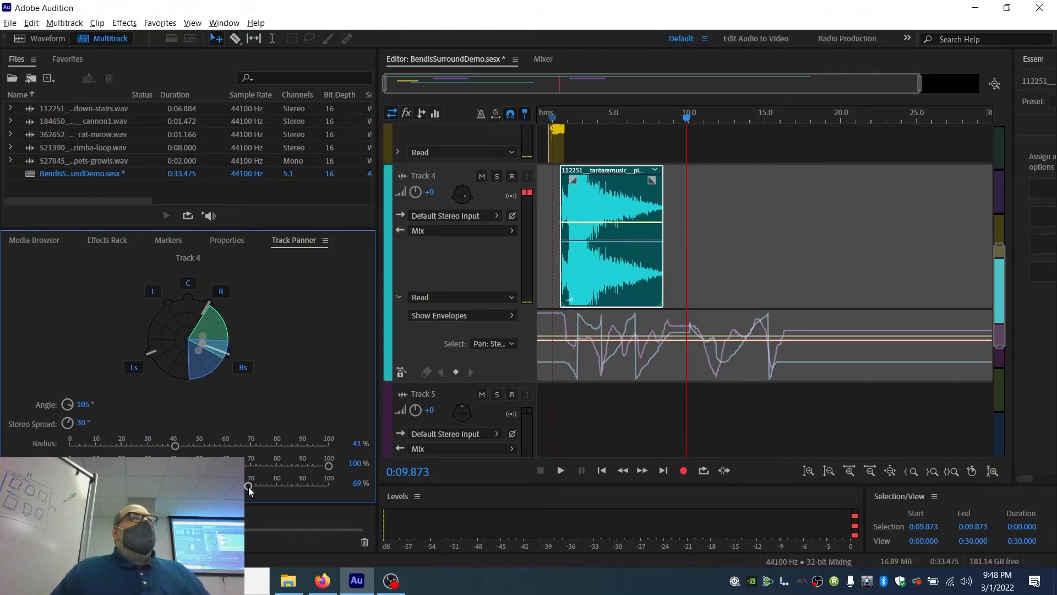
pyautogui.moveTo(249, 487); pyautogui.dragTo(275, 489)
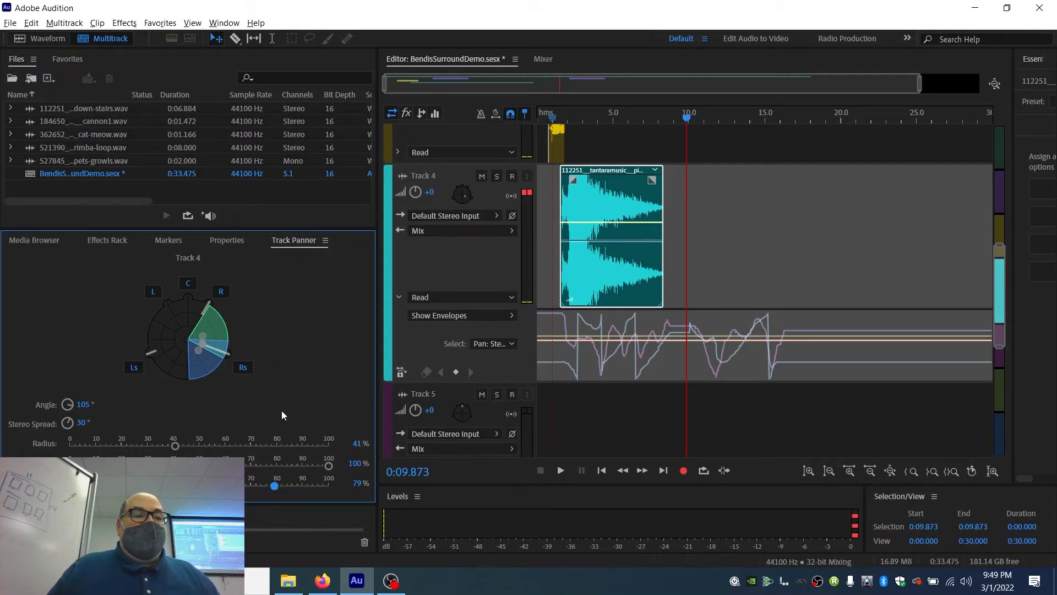
pyautogui.click(10, 25)
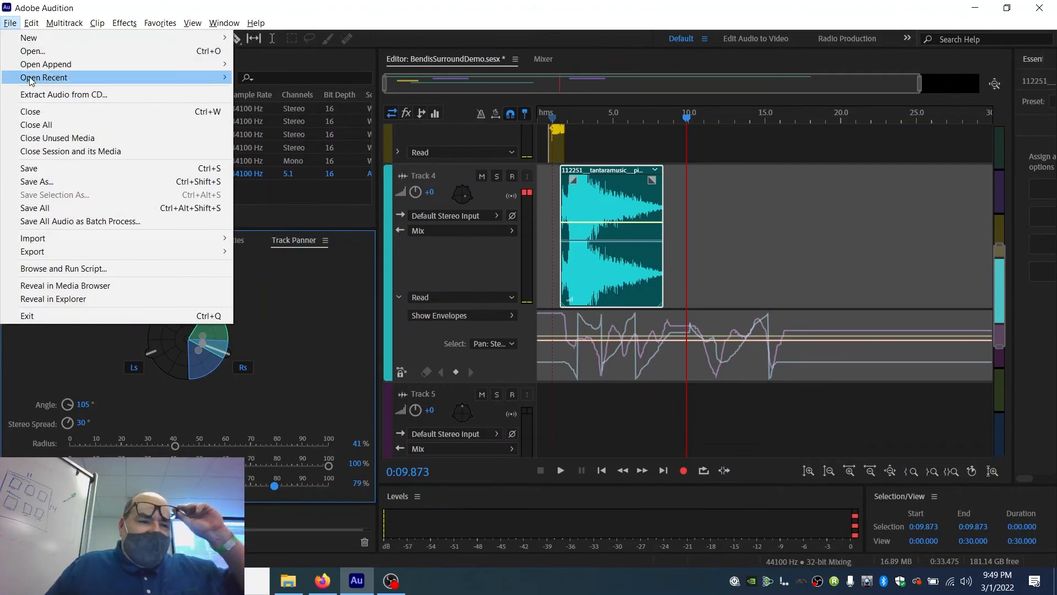
pyautogui.click(56, 167)
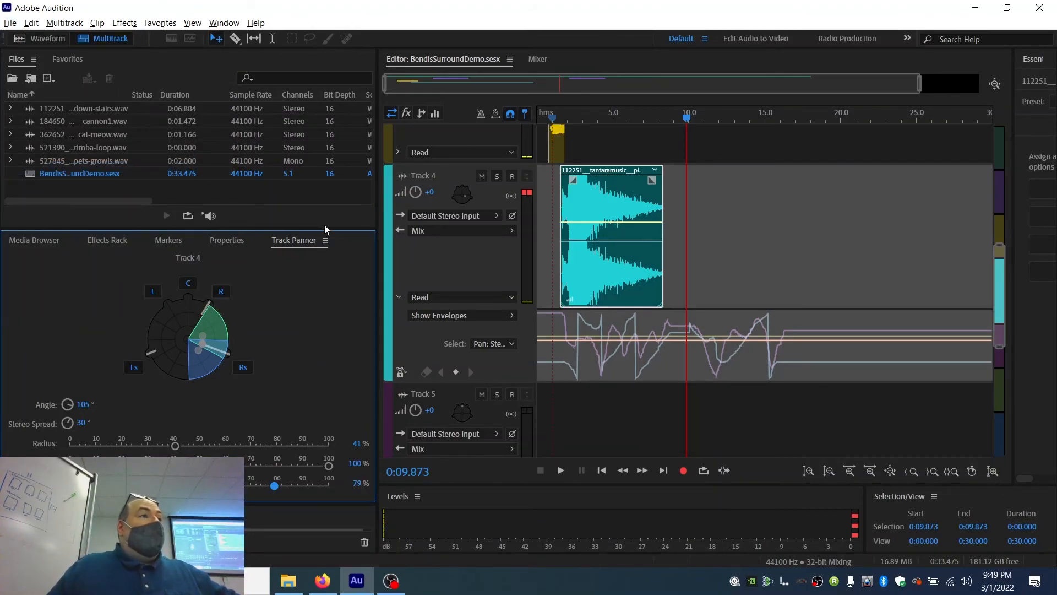
# - Export a multitrack mixdown of the entire session as a 5.1 AIFF file with the 44100 Hz, 32-bit settings, opening it after export
pyautogui.click(10, 25)
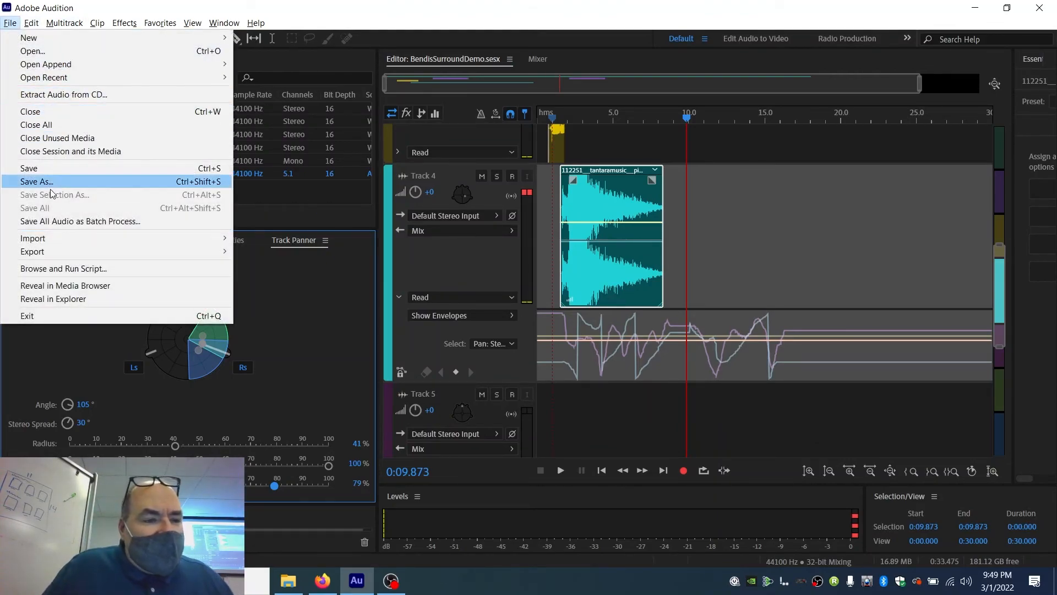
pyautogui.moveTo(83, 252)
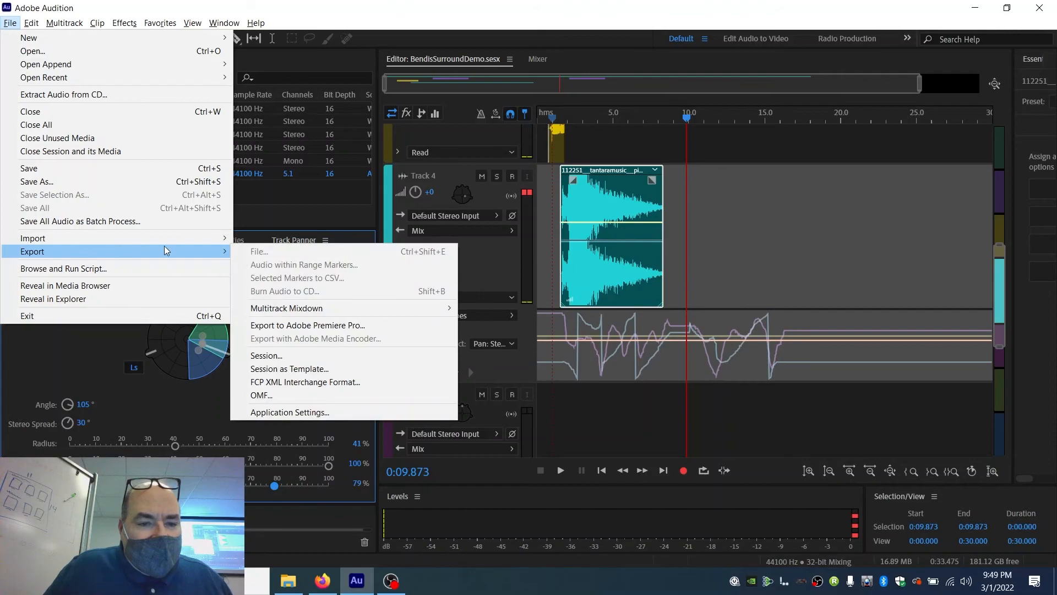
pyautogui.moveTo(312, 310)
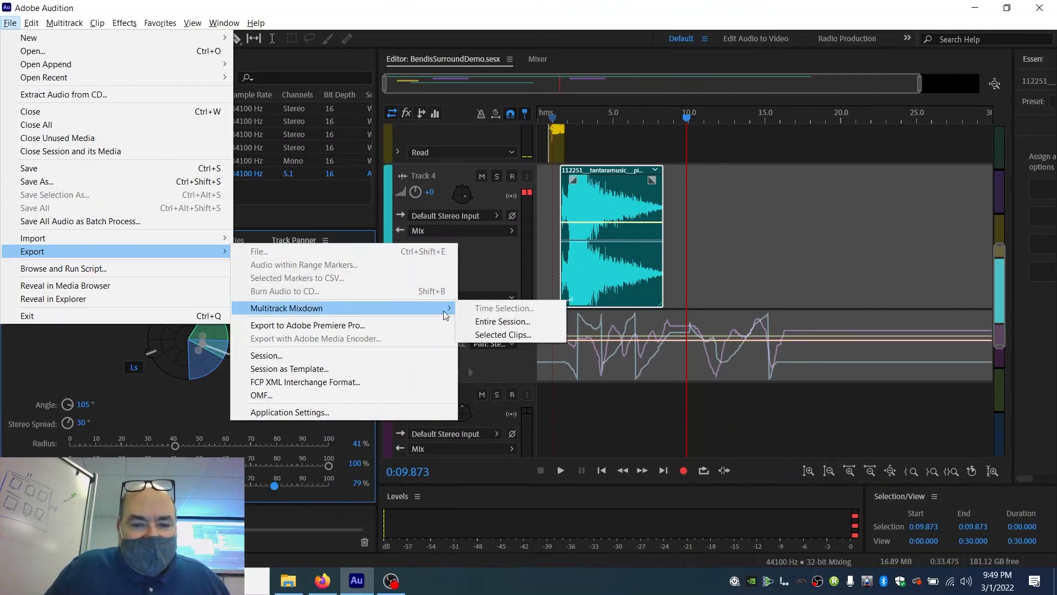
pyautogui.click(496, 322)
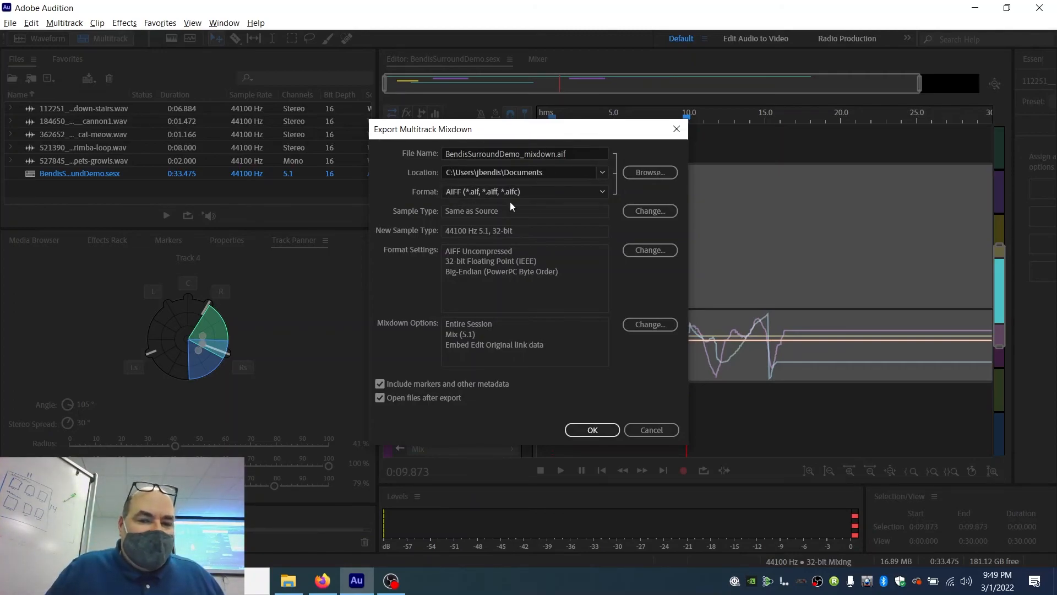
pyautogui.click(563, 197)
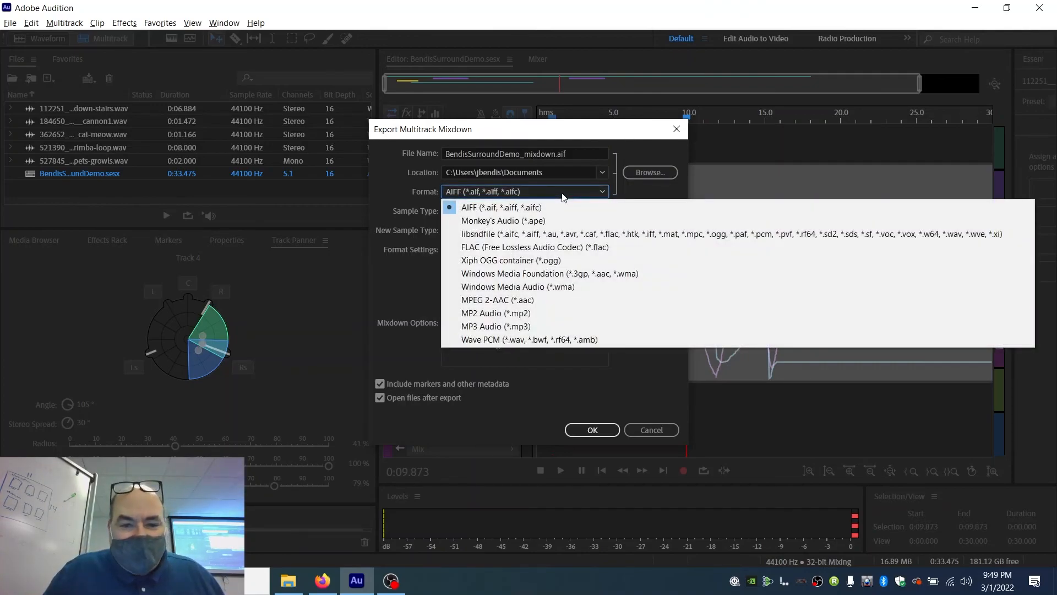
pyautogui.click(563, 192)
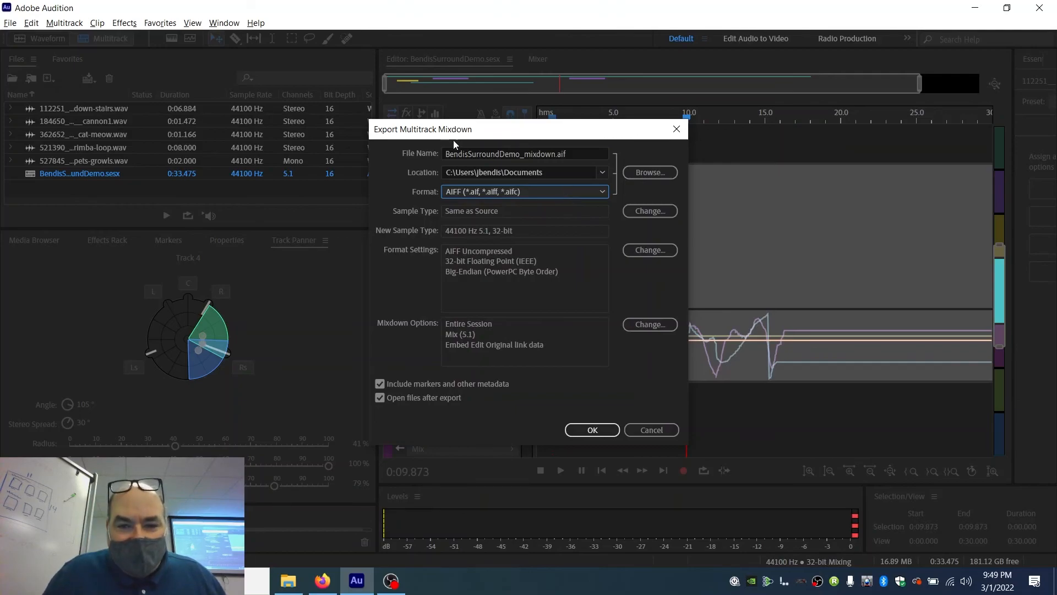
pyautogui.click(596, 429)
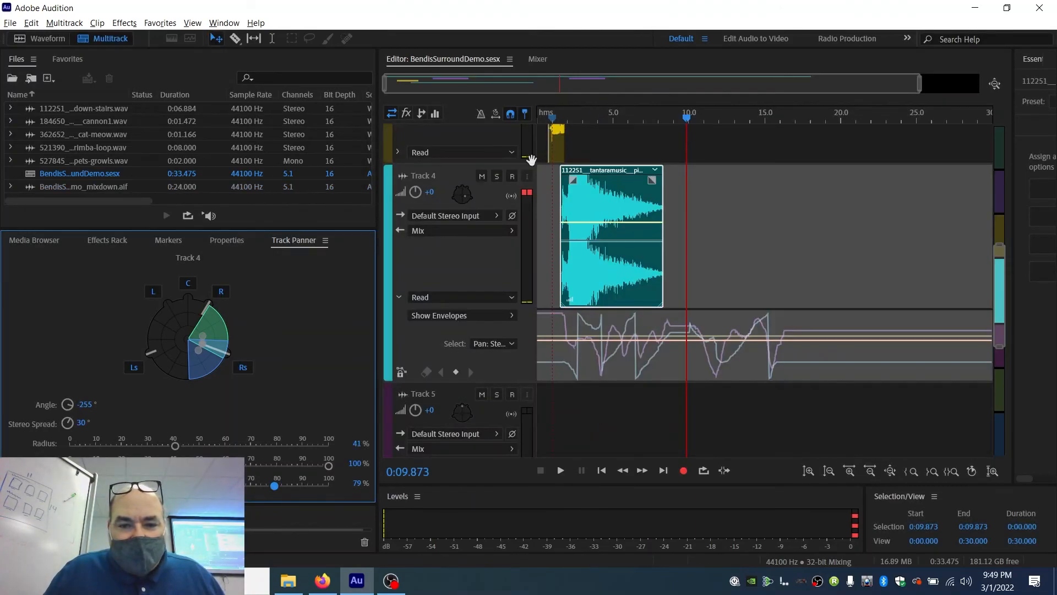
# - Open the exported AIFF mixdown in the waveform editor to view its six surround channels
pyautogui.scroll(3, 628, 223)
pyautogui.scroll(4, 627, 223)
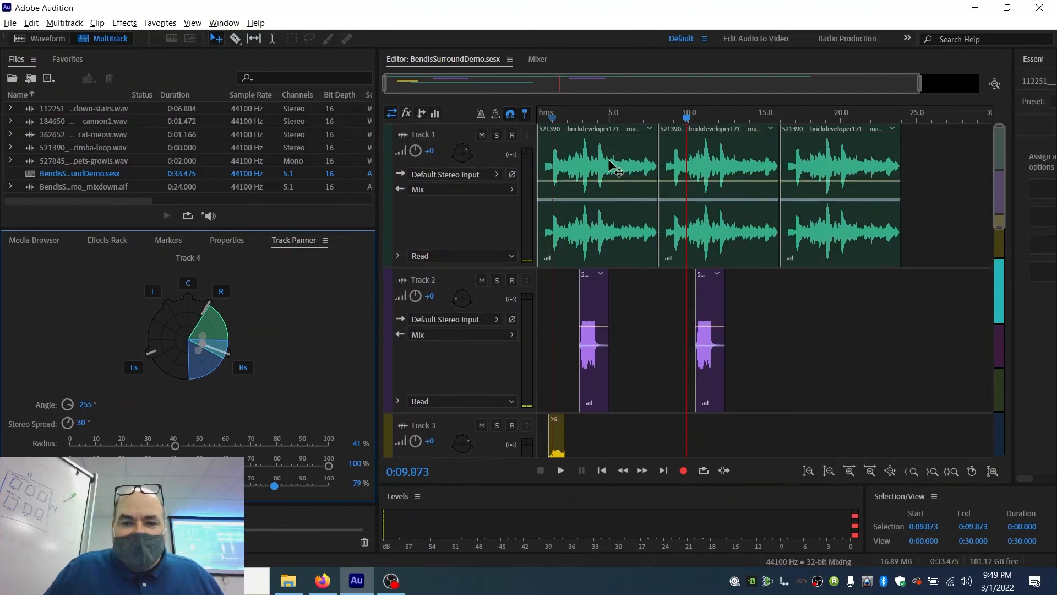
pyautogui.scroll(-7, 608, 171)
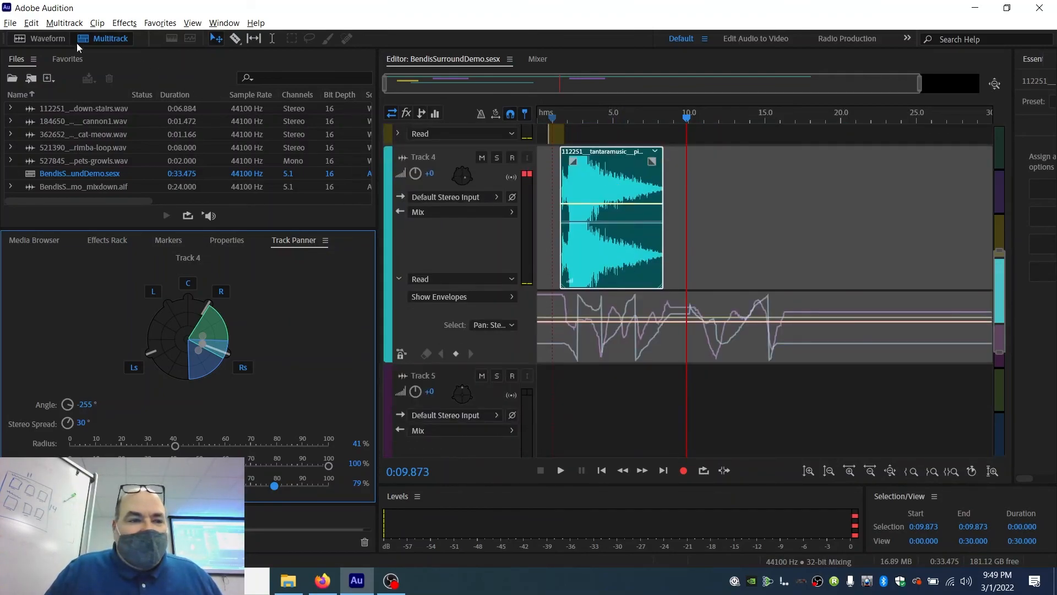
pyautogui.click(10, 23)
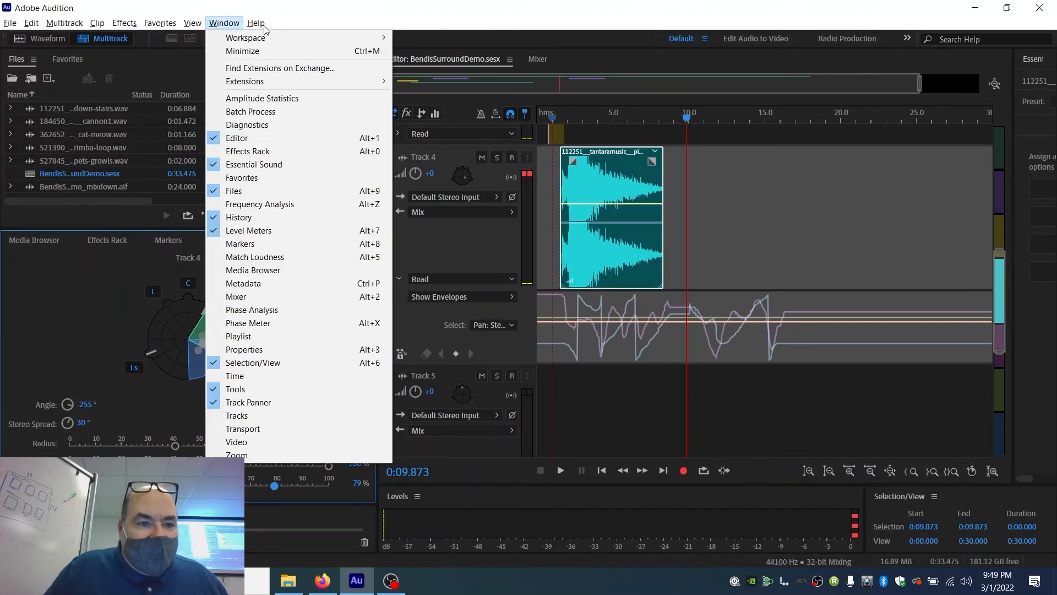
pyautogui.click(107, 186)
pyautogui.doubleClick(107, 186)
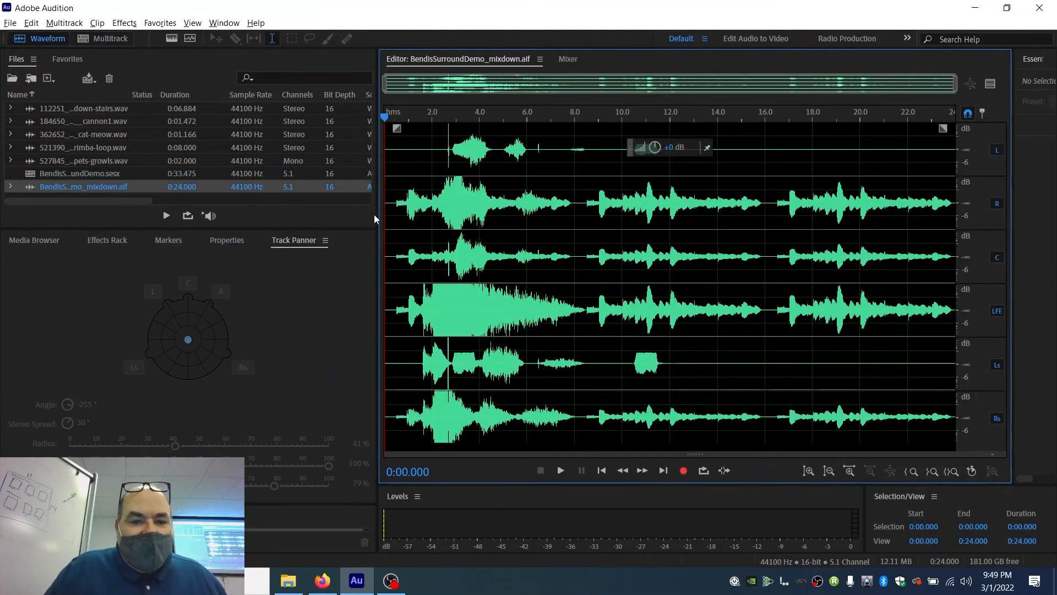